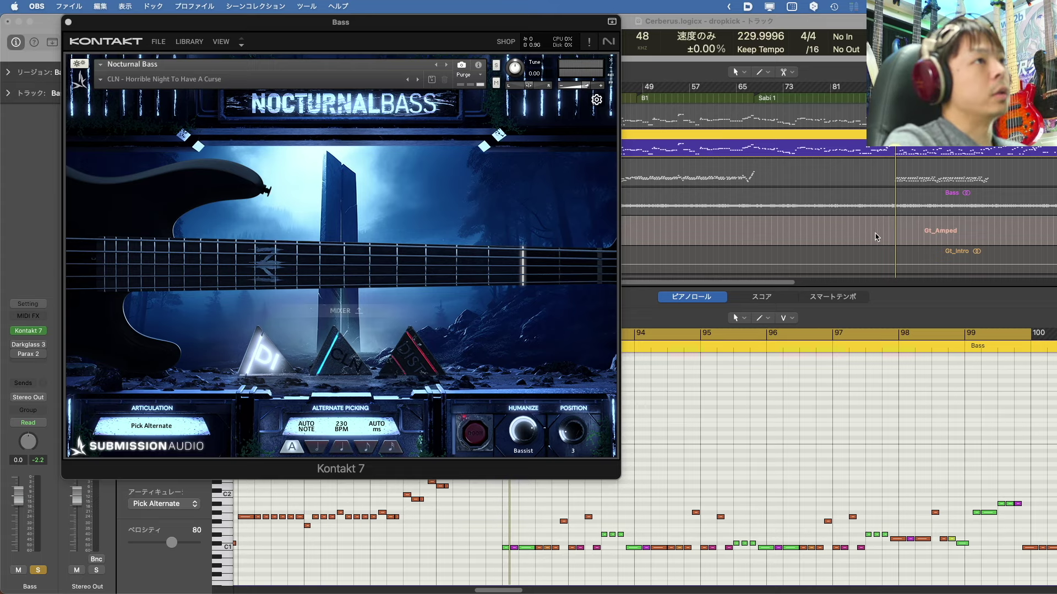
- Switch to Logic Pro and select the Bass MIDI region on the bass track
click(871, 150)
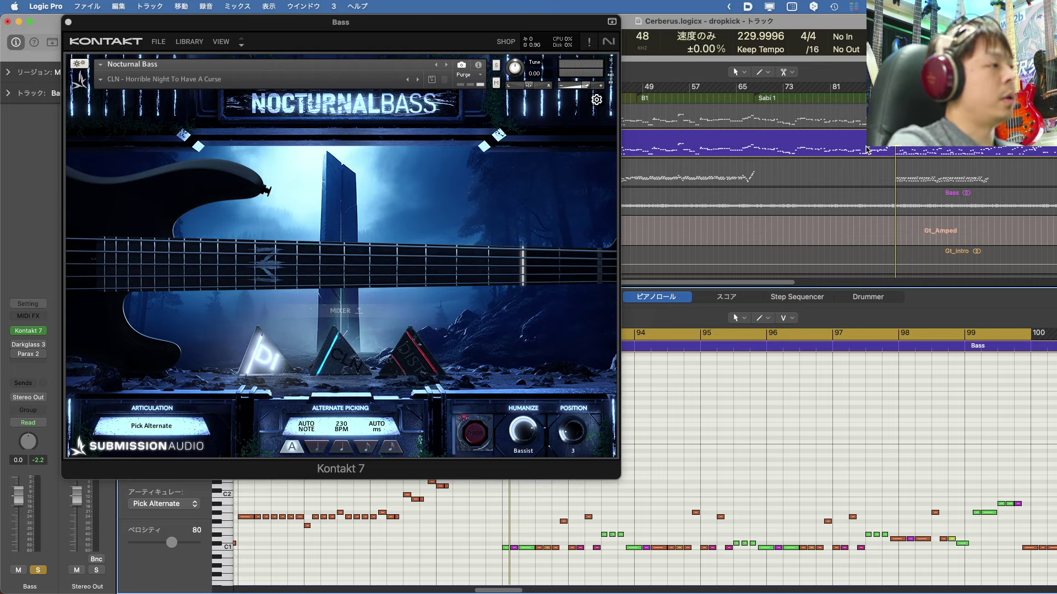
click(857, 221)
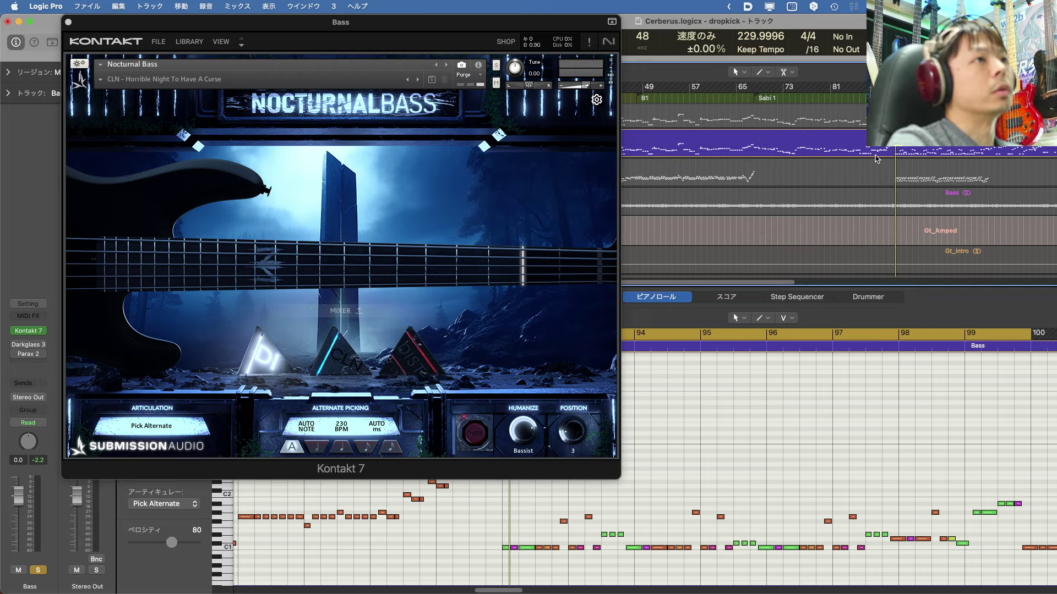
click(856, 143)
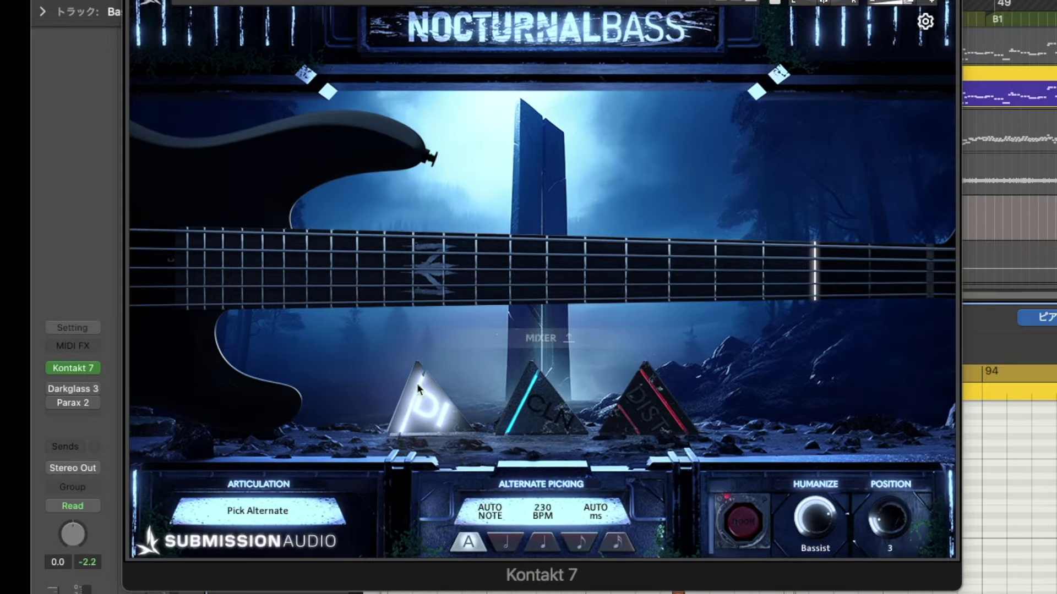
- View the CLN and DIST tone modes of Nocturnal Bass and return to DI
click(548, 421)
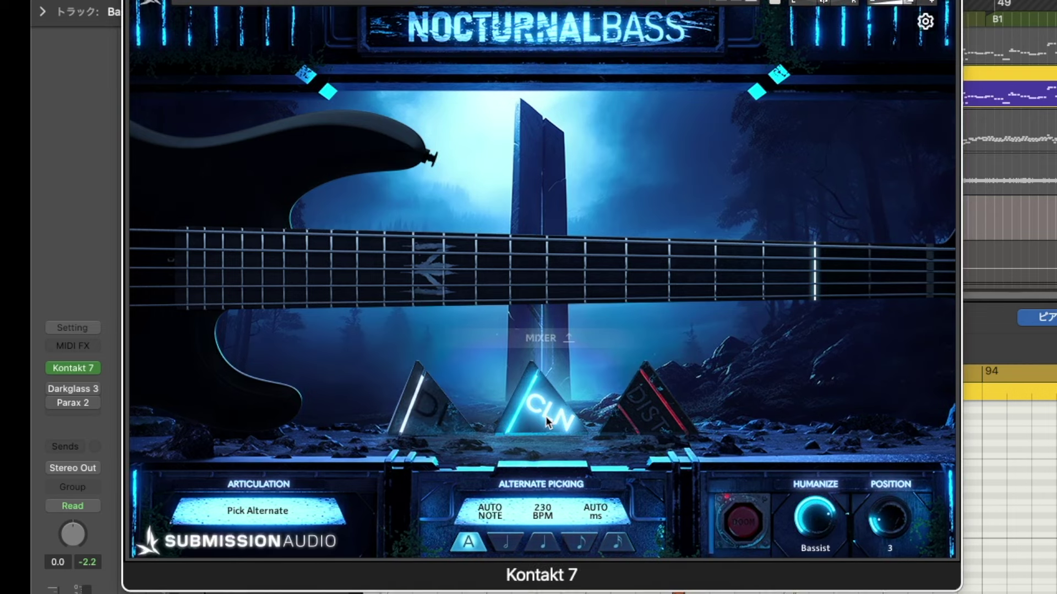
click(657, 415)
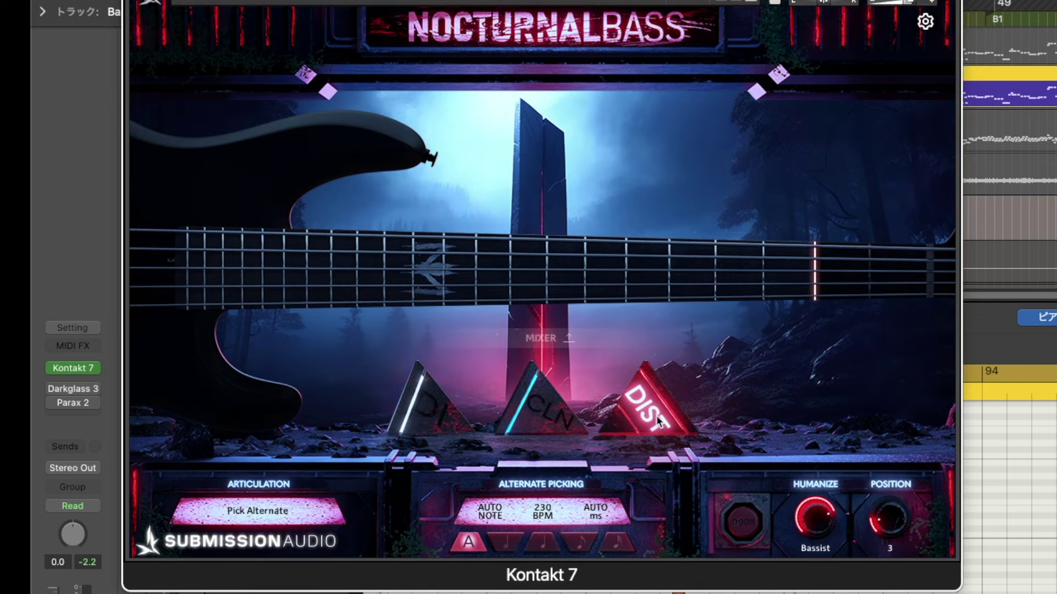
click(431, 426)
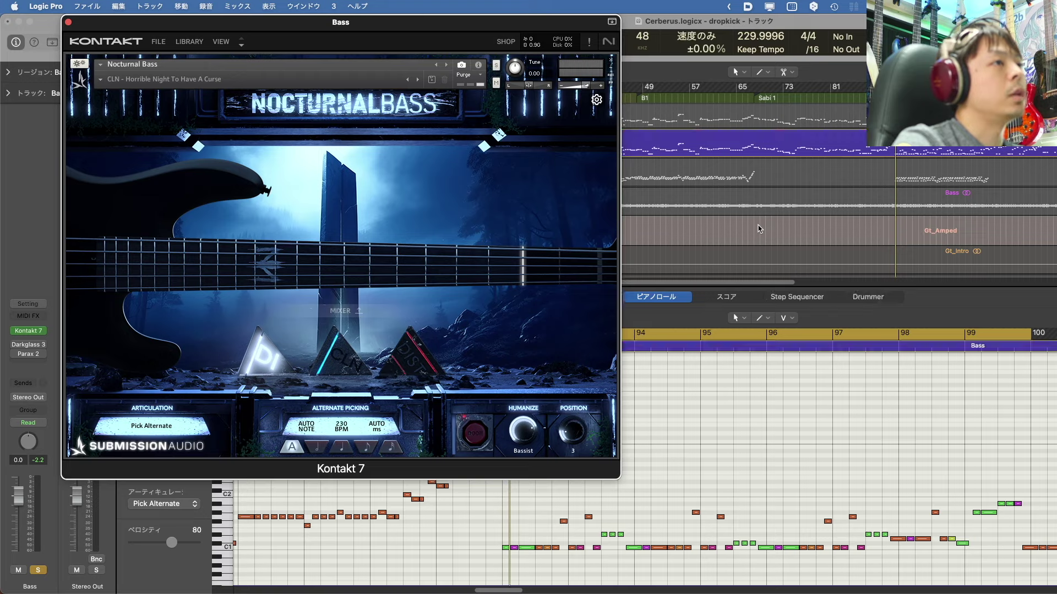
- Play the bass part and audition the DI, CLN and DIST tones, ending on DIST, and stop playback
key(space)
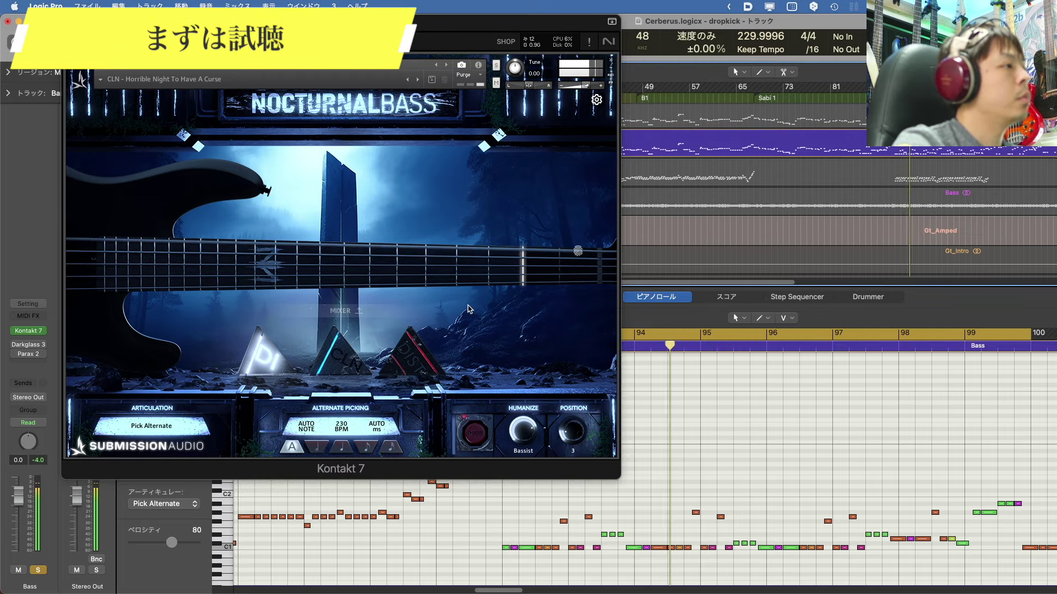
click(356, 354)
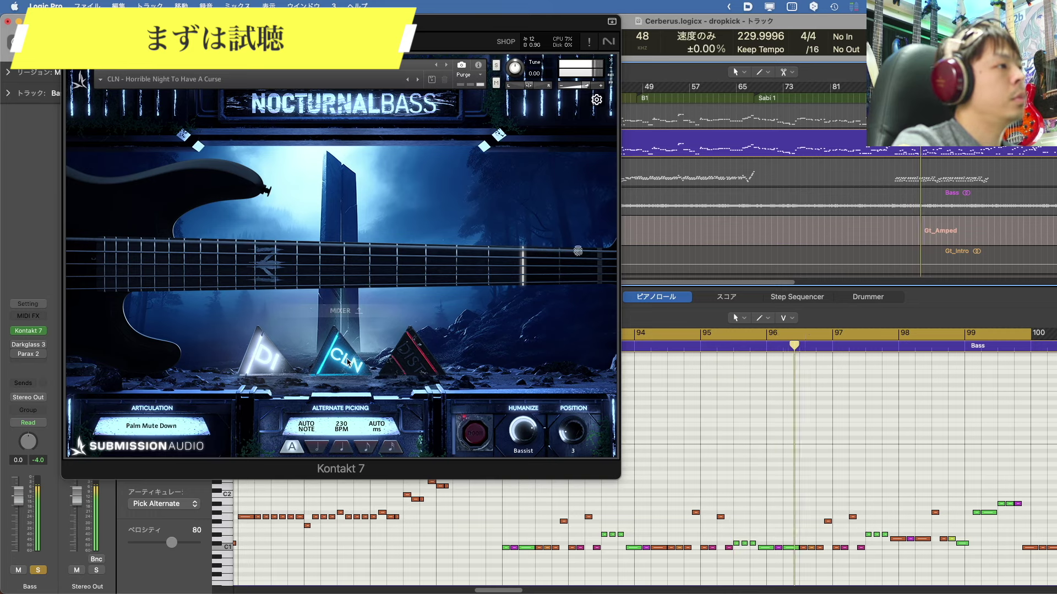
click(340, 362)
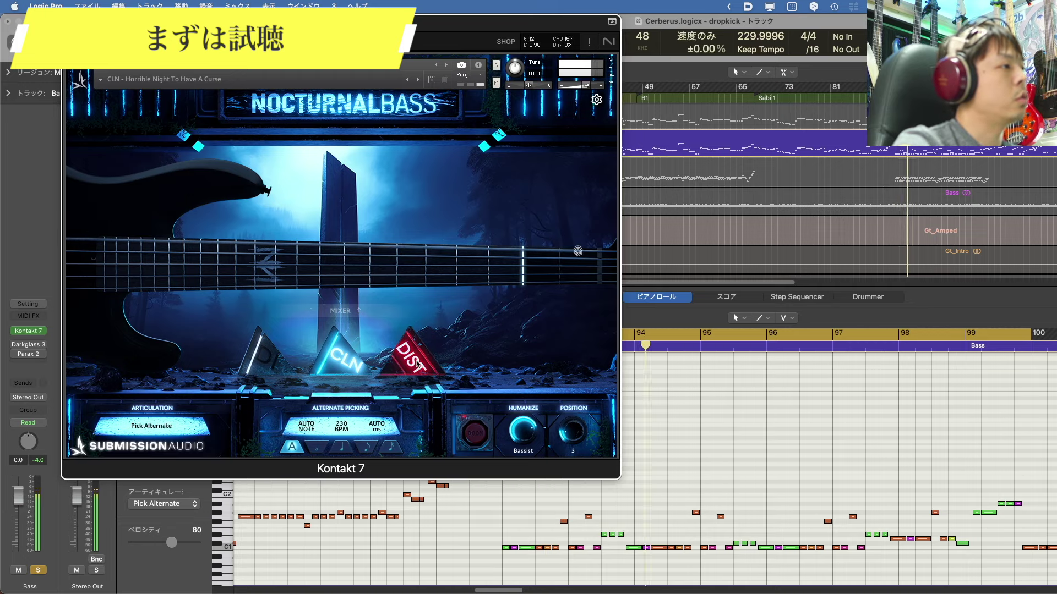
click(440, 355)
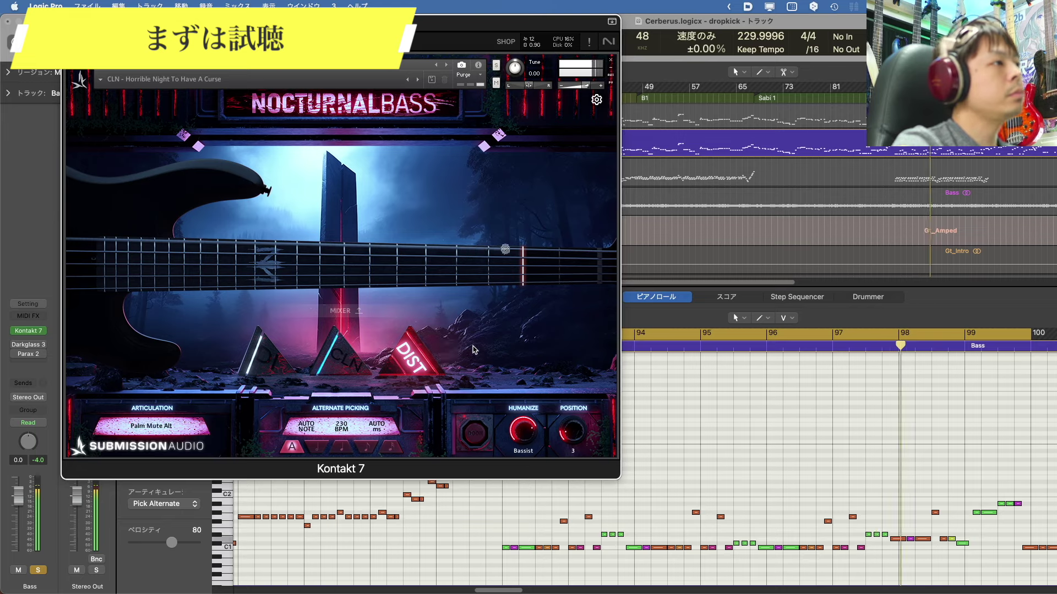
key(space)
click(716, 412)
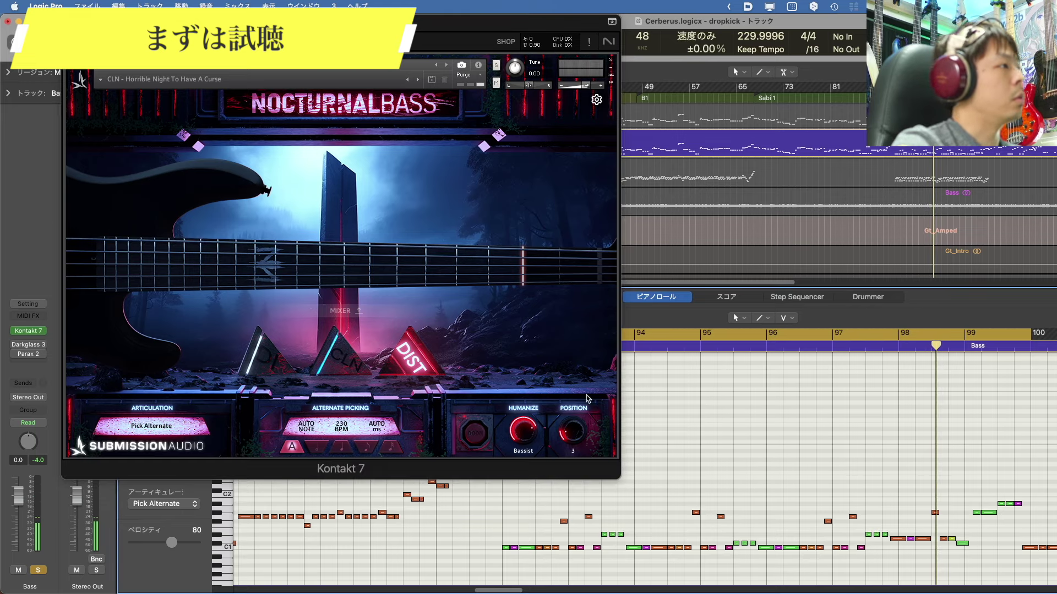
- Show the mixer for the DI tone, look at the CLN and DIST sliders, and return to CLN
click(256, 361)
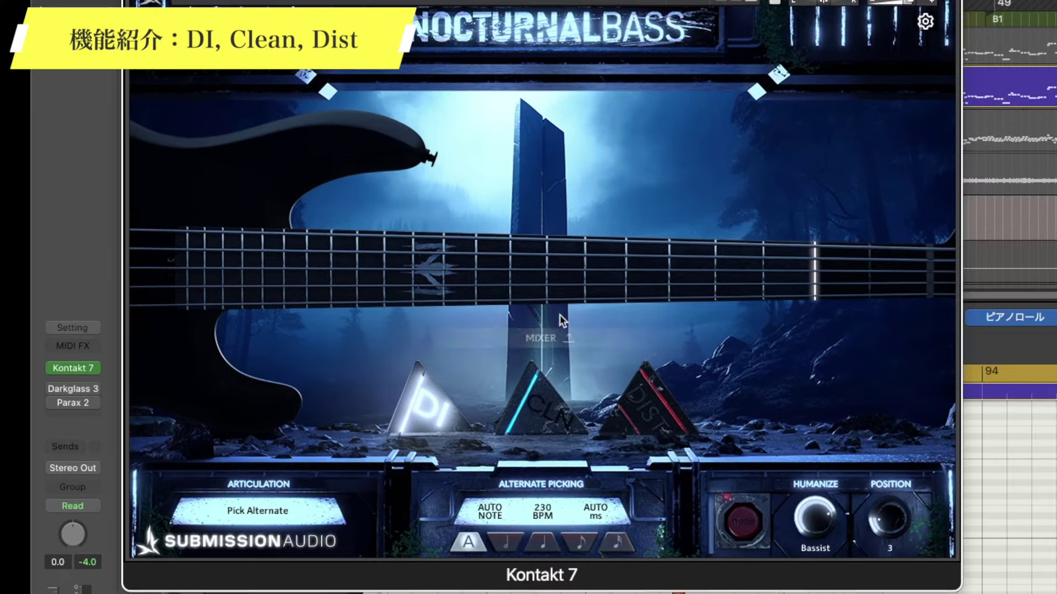
click(351, 308)
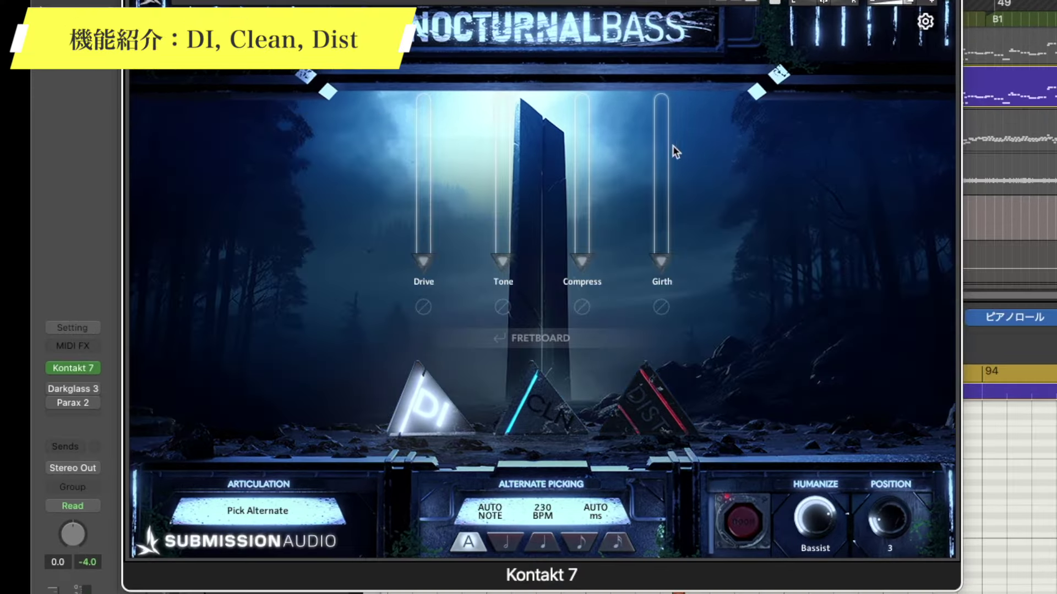
click(551, 423)
click(662, 404)
click(542, 421)
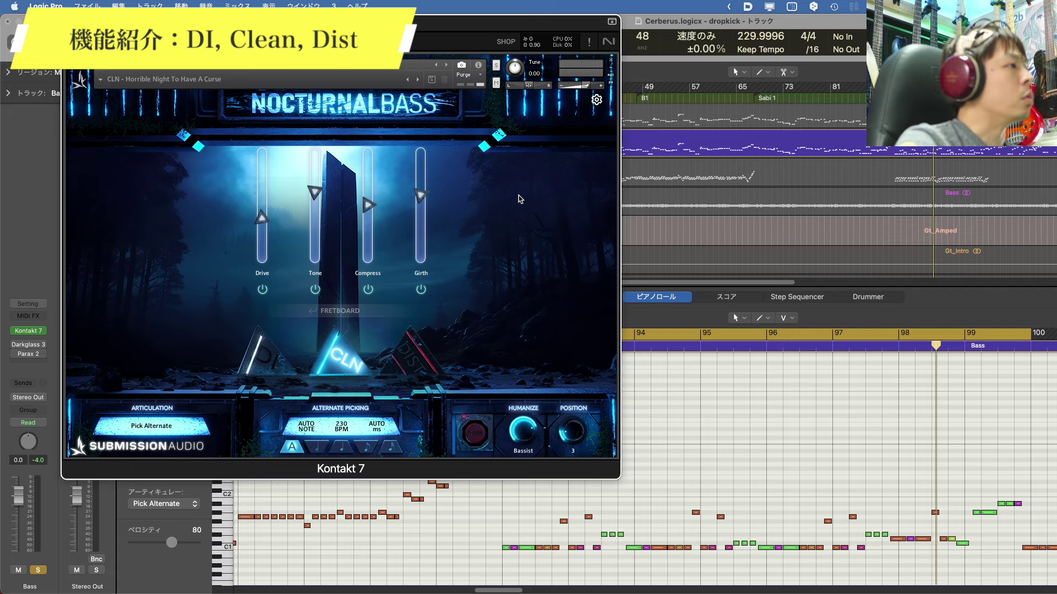
- Try the CLN Drive slider at minimum, settle it slightly below the middle, and set Tone to the middle
click(901, 148)
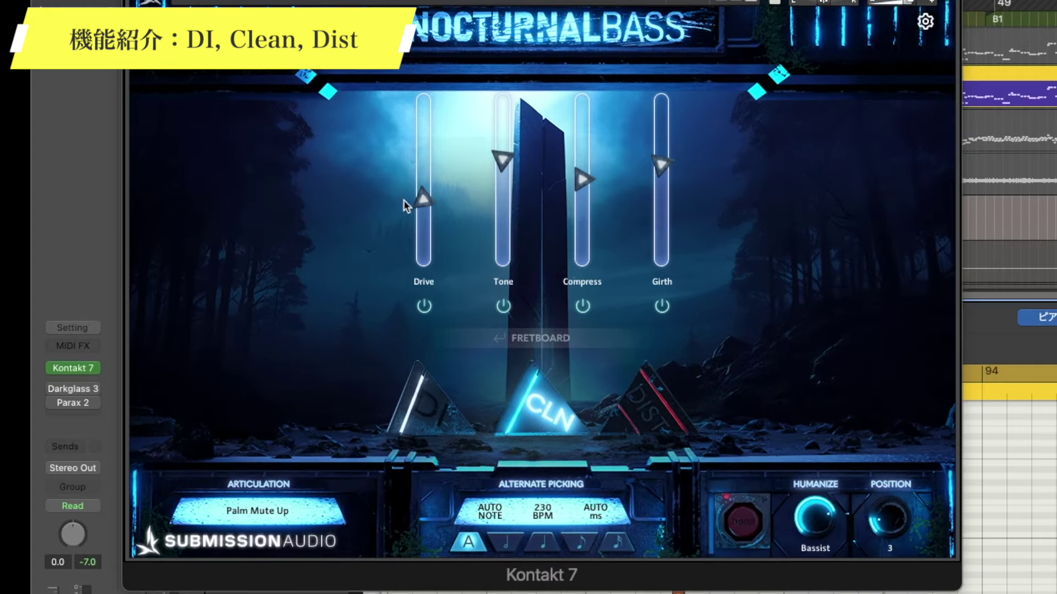
drag(422, 198, 424, 264)
drag(418, 219, 423, 188)
mouse_move(502, 160)
mouse_down()
mouse_move(504, 80)
mouse_move(501, 257)
mouse_move(502, 179)
mouse_up()
- Try CLN Compress at maximum and set it to 0.5, and try Girth at -10 before setting it near the middle
drag(584, 179, 598, 27)
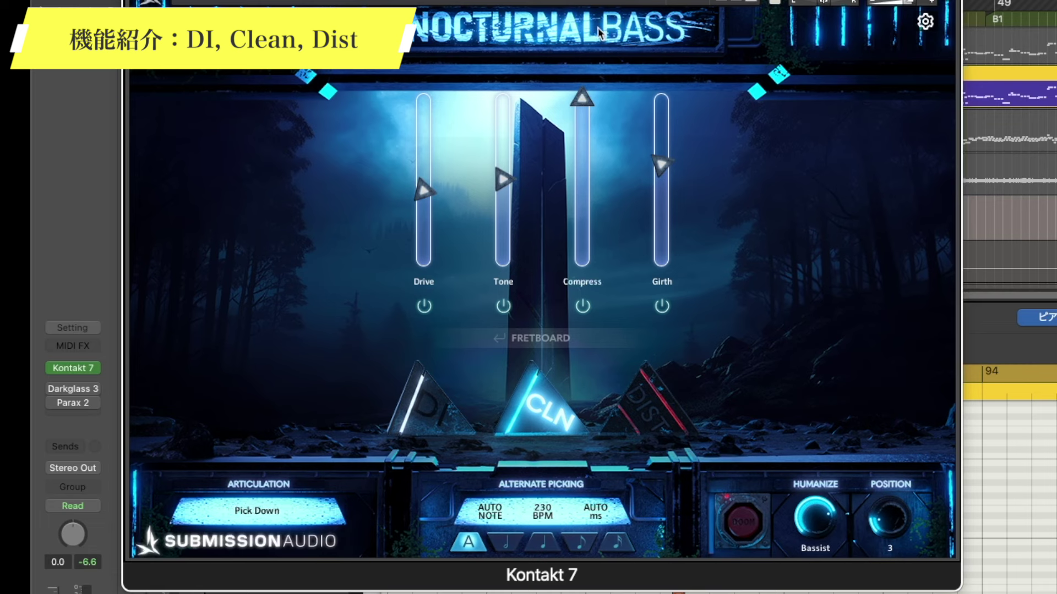
drag(582, 99, 563, 188)
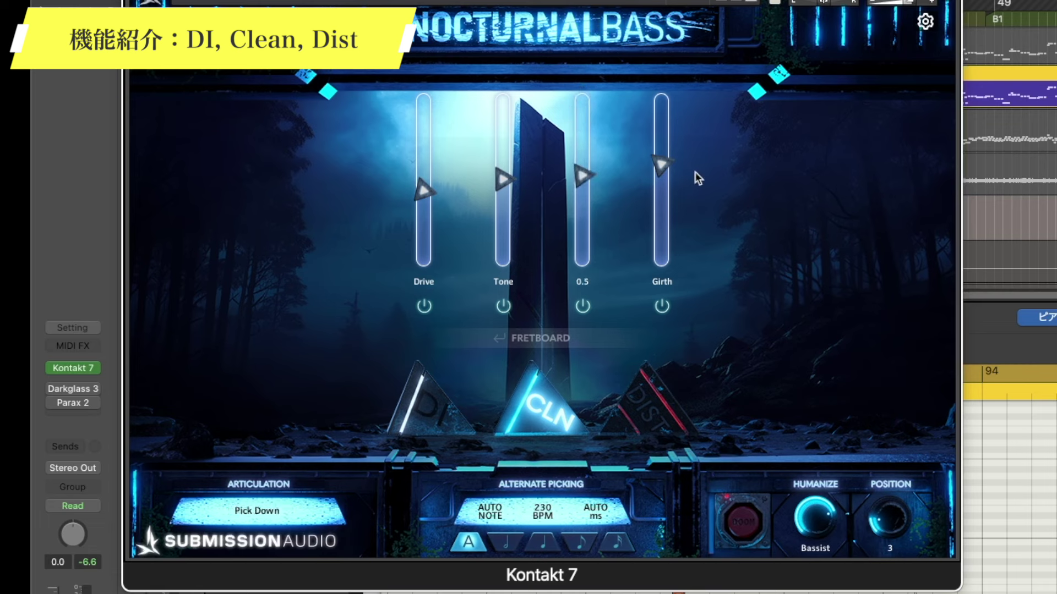
drag(663, 165, 667, 346)
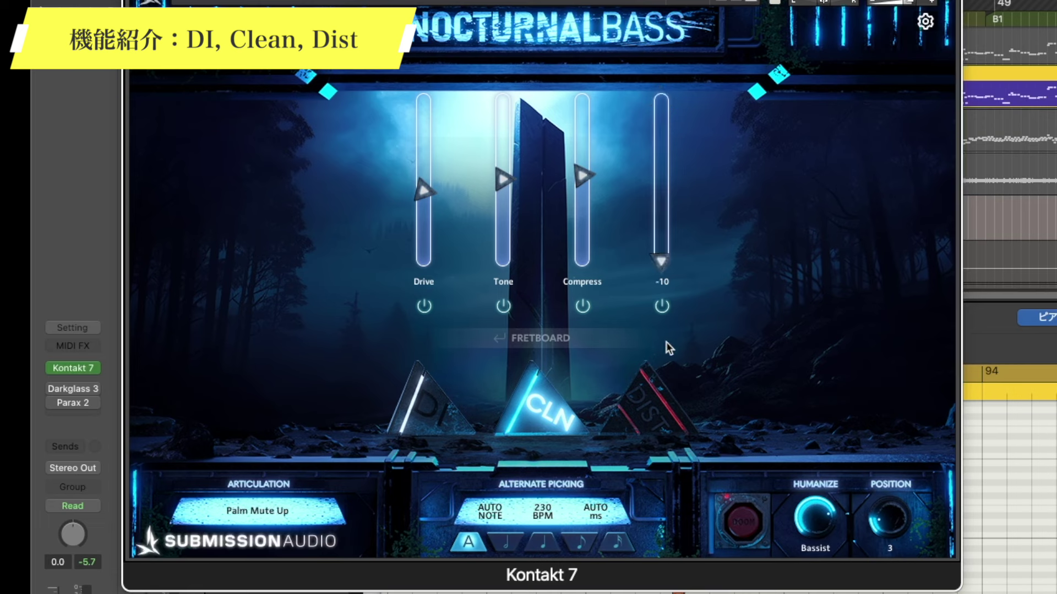
drag(663, 258, 673, 177)
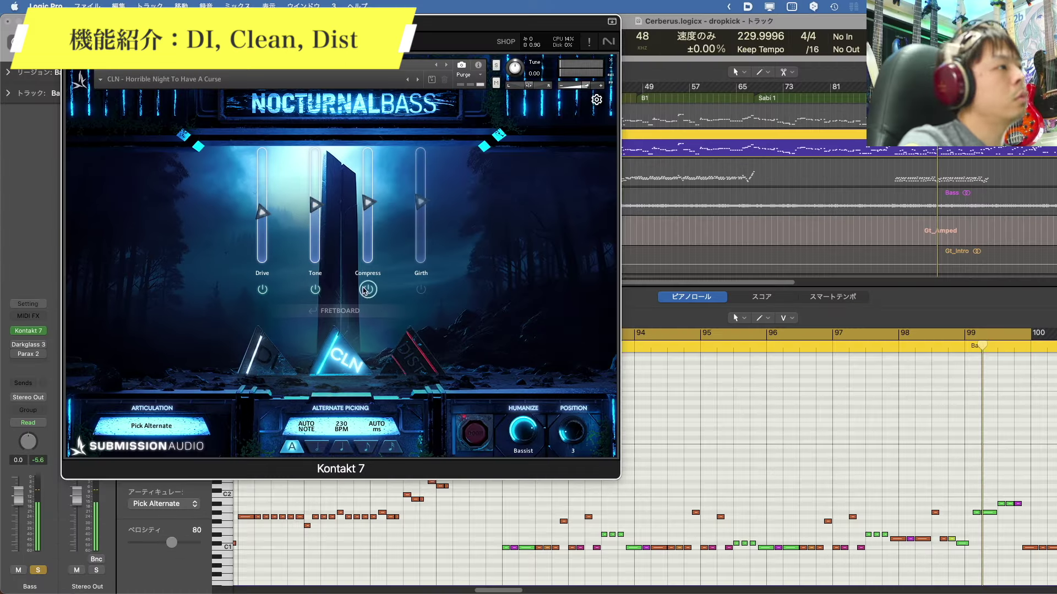
- Switch off the Girth, Compress, Tone and Drive effects of the CLN tone and deselect the Bass region
click(366, 290)
click(314, 289)
click(263, 290)
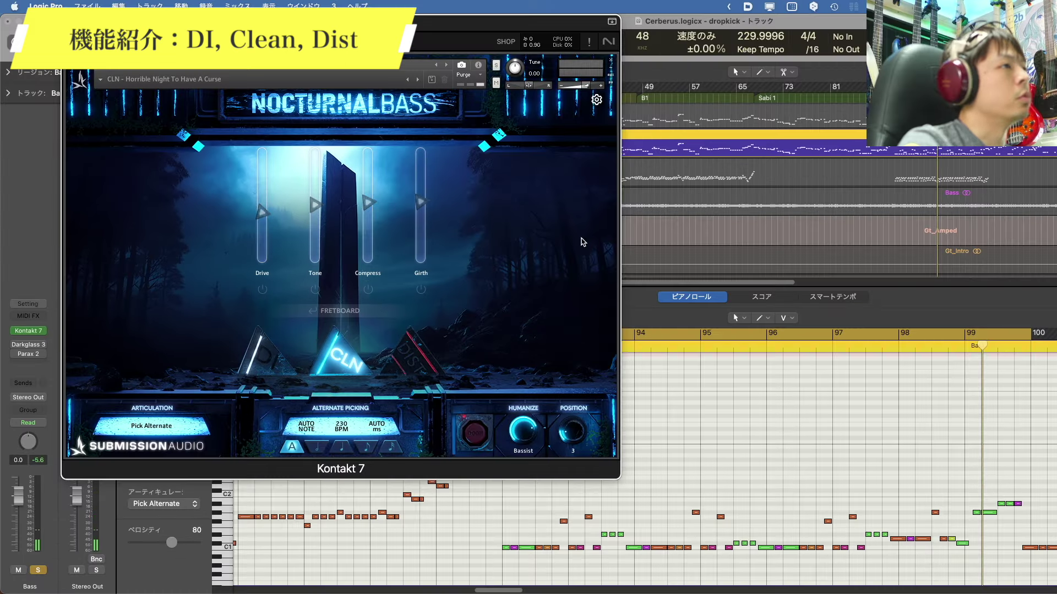
click(639, 233)
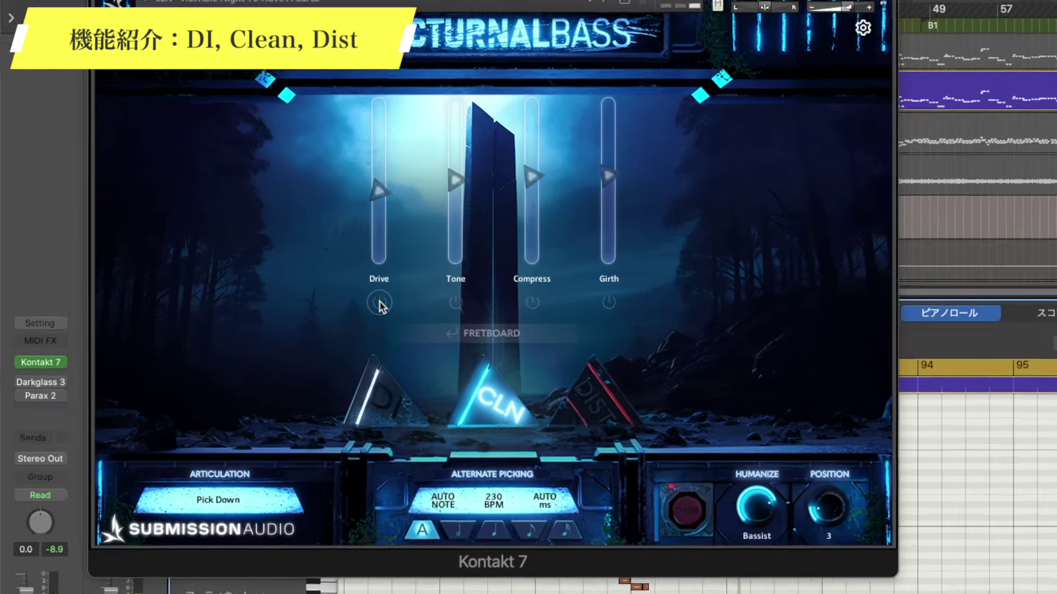
- Switch on CLN Drive, compare it on and off at 10, and set it back near the middle
click(378, 303)
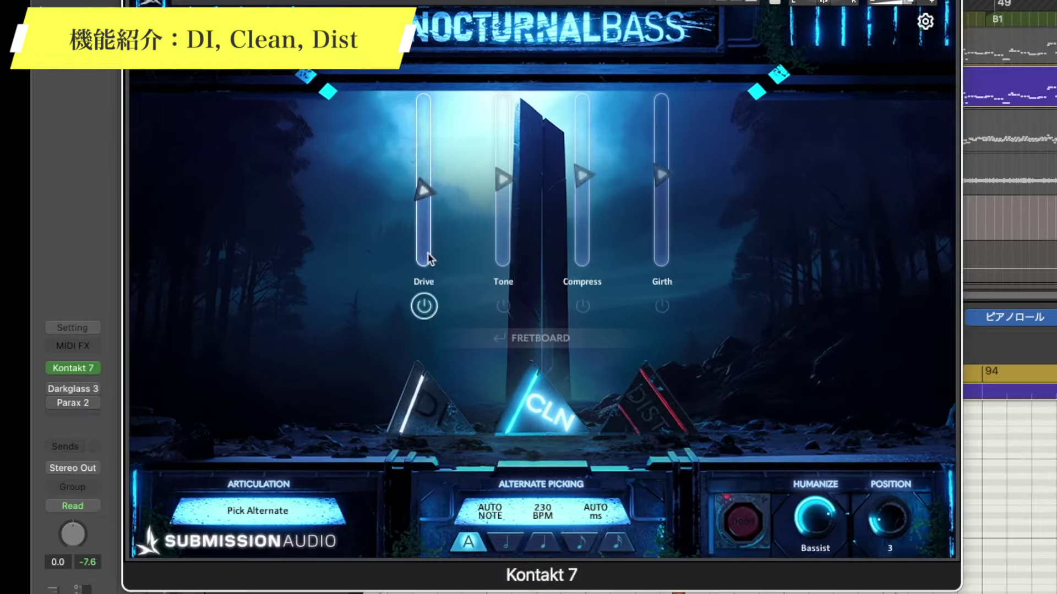
drag(385, 192, 443, 74)
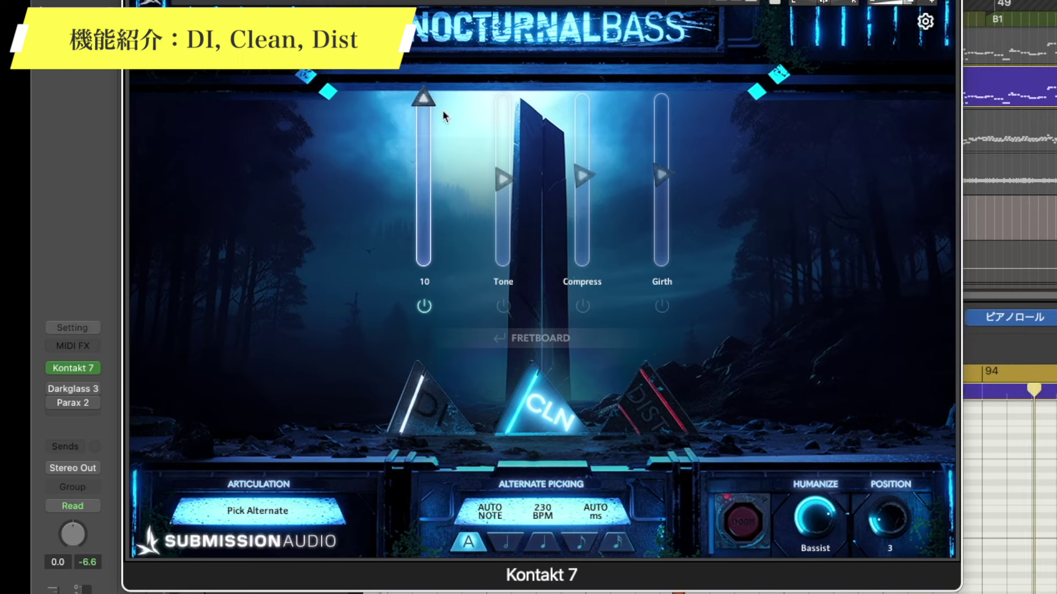
click(424, 306)
click(424, 306)
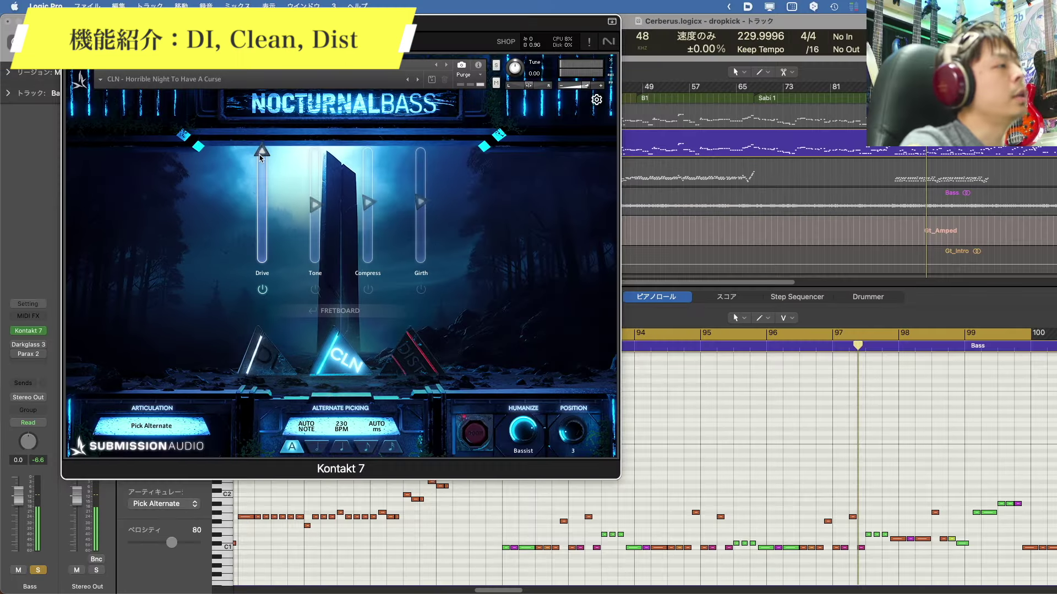
drag(260, 158, 264, 211)
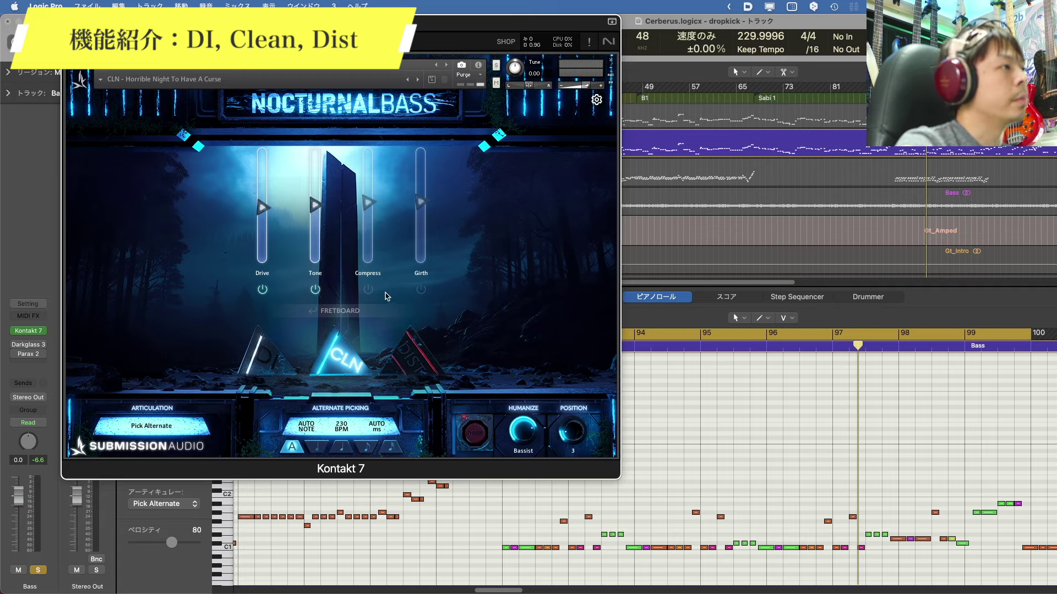
- Switch to the DIST tone and set its Drive, Tone, Compress and Girth sliders near the middle, trying Tone at 10
click(414, 356)
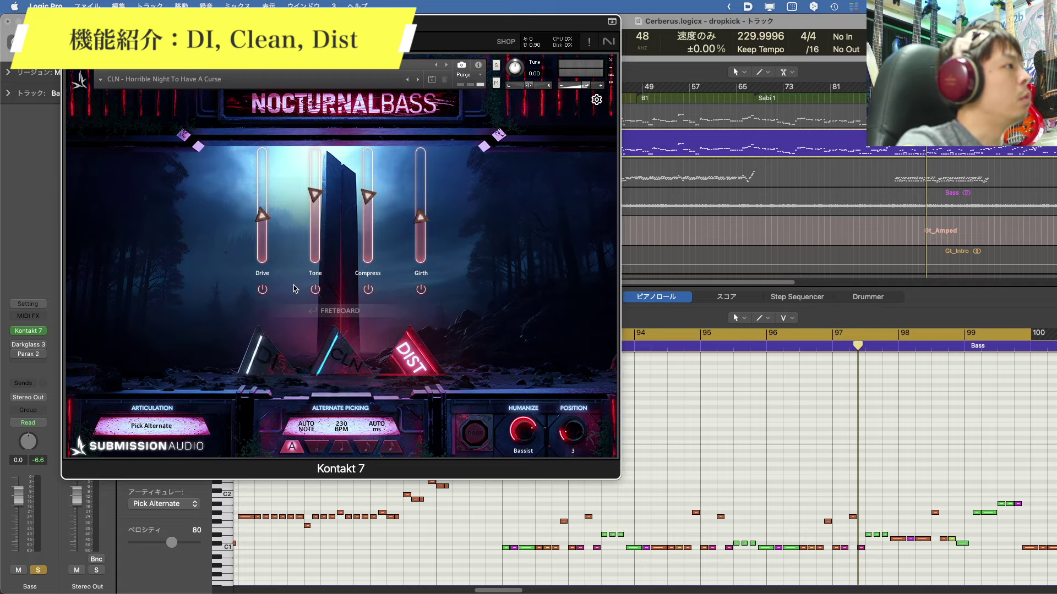
click(869, 146)
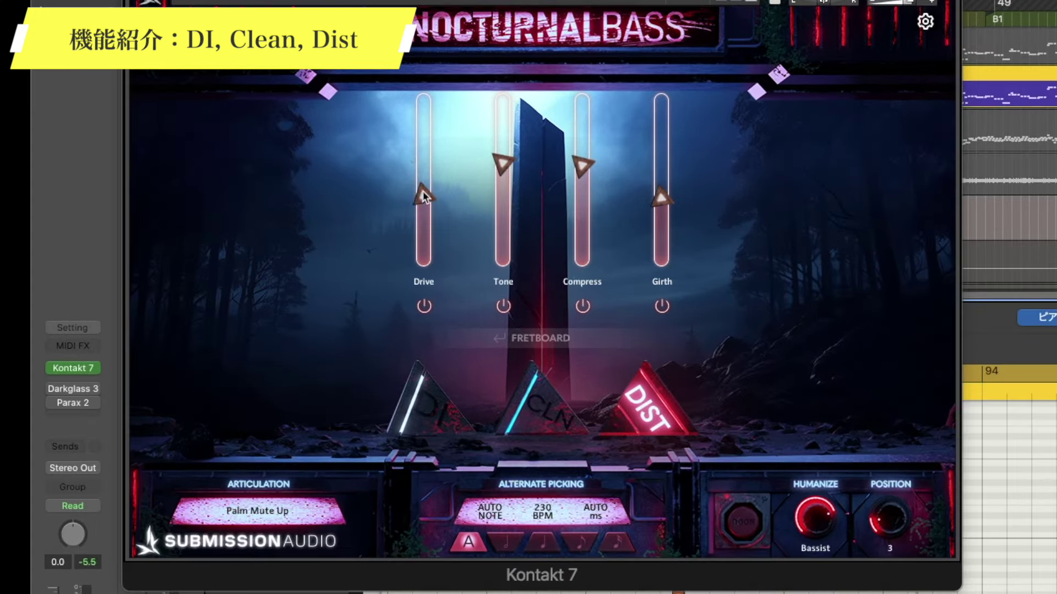
drag(424, 195, 542, 35)
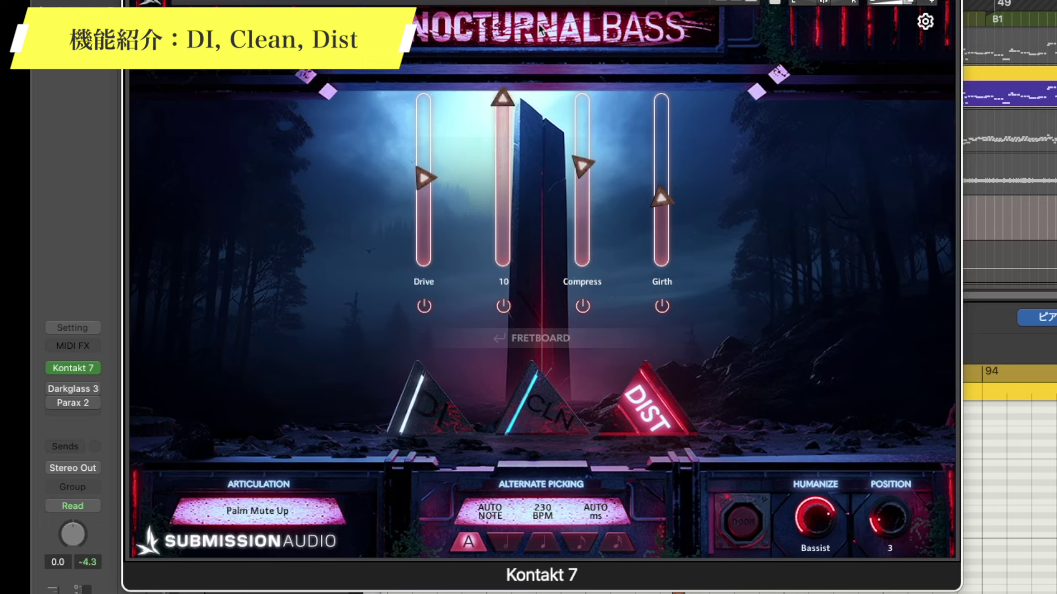
drag(548, 72, 525, 175)
mouse_move(596, 165)
mouse_down()
mouse_move(626, 8)
mouse_move(602, 257)
mouse_move(585, 174)
mouse_up()
drag(664, 200, 676, 177)
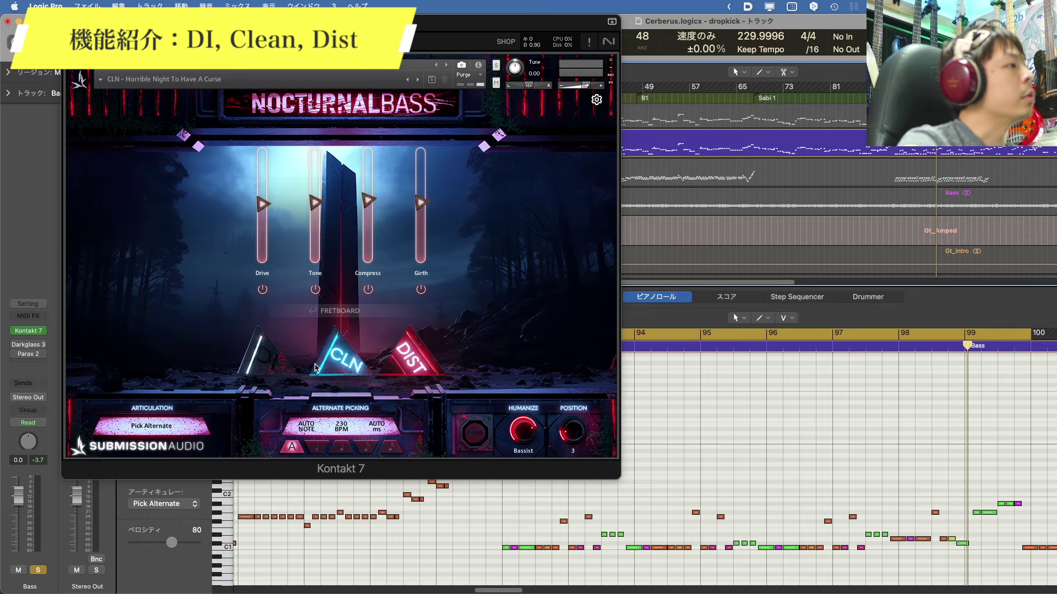
- Switch the bass to the DI tone and open the Darkglass 3.0 plug-in from the Bass track's channel strip
click(265, 366)
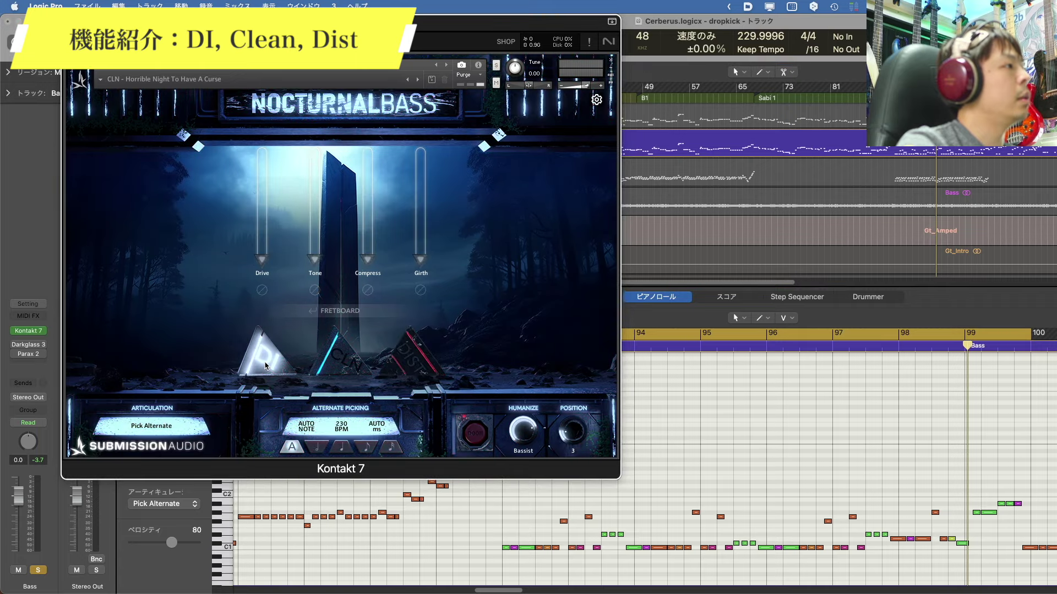
click(14, 345)
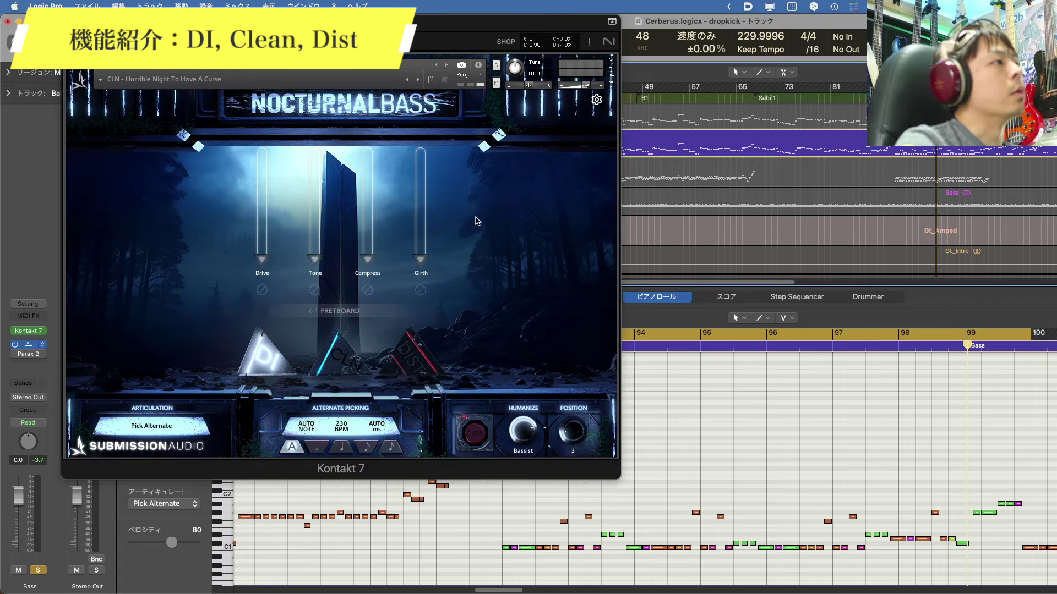
drag(525, 169, 556, 196)
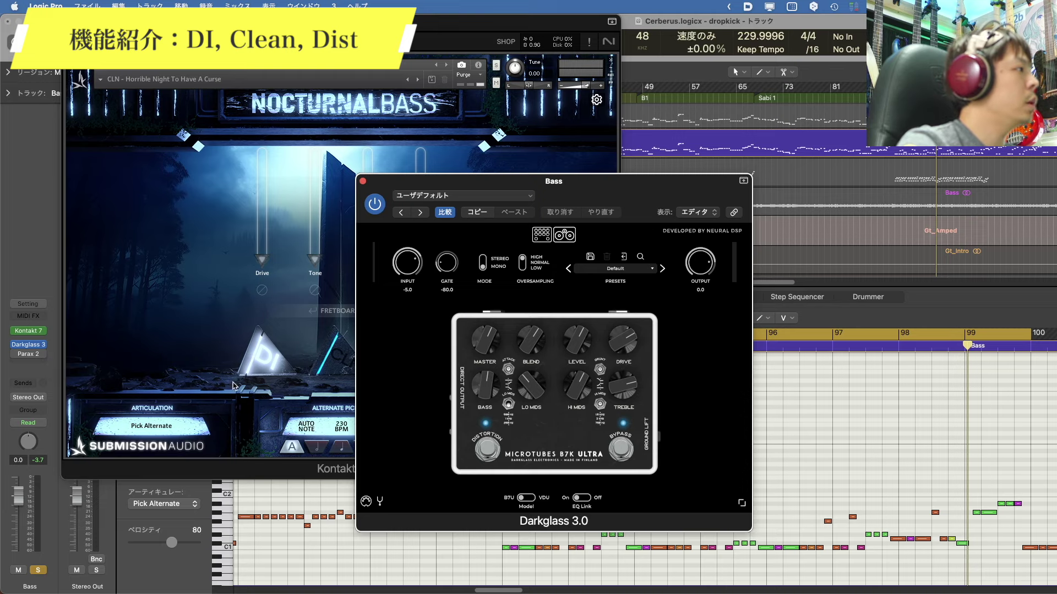
- Bypass the Darkglass 3.0 plug-in on the Bass track and shift its window slightly
click(15, 351)
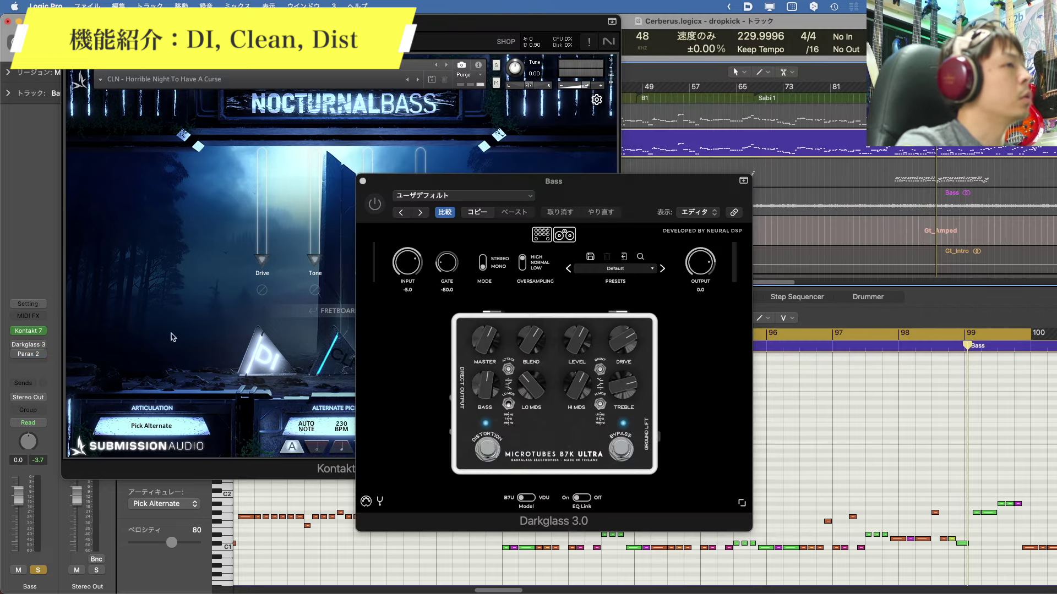
drag(652, 185, 647, 187)
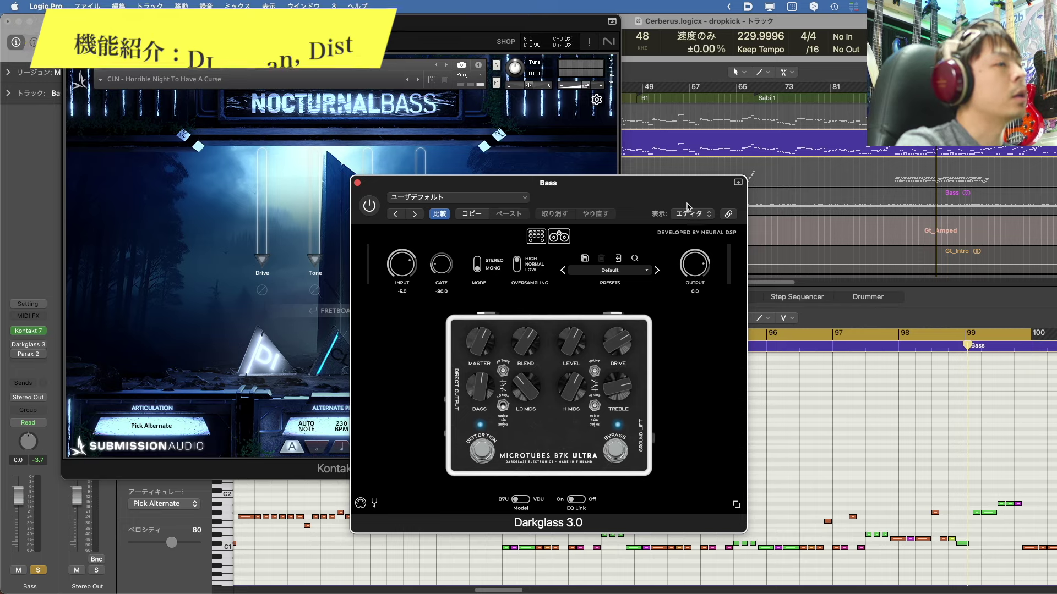
click(836, 230)
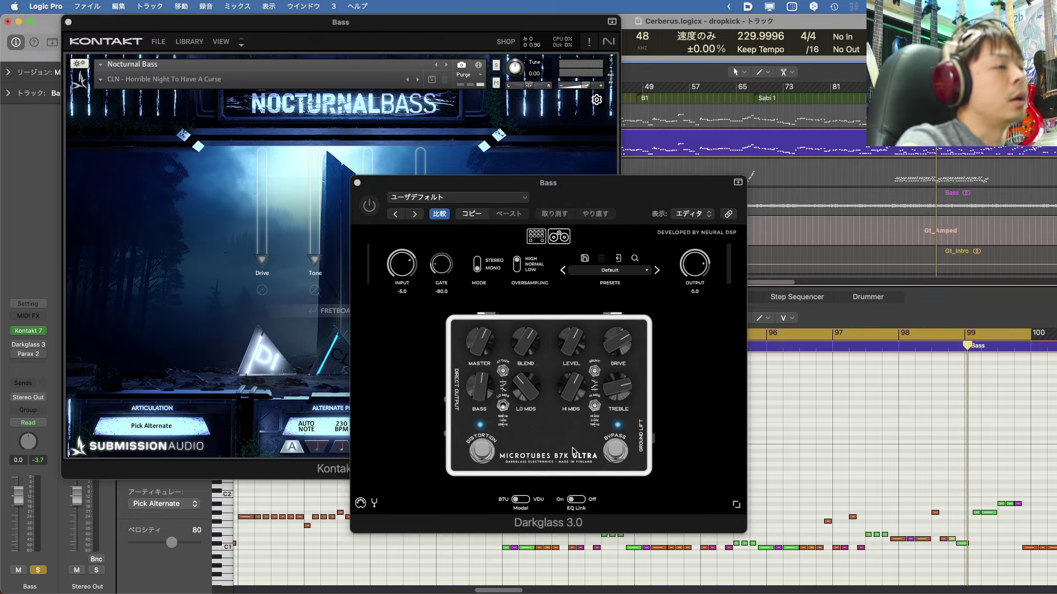
- Play the DI bass and compare it with the Darkglass 3.0 and Parax 2 plug-ins switched on and off
key(space)
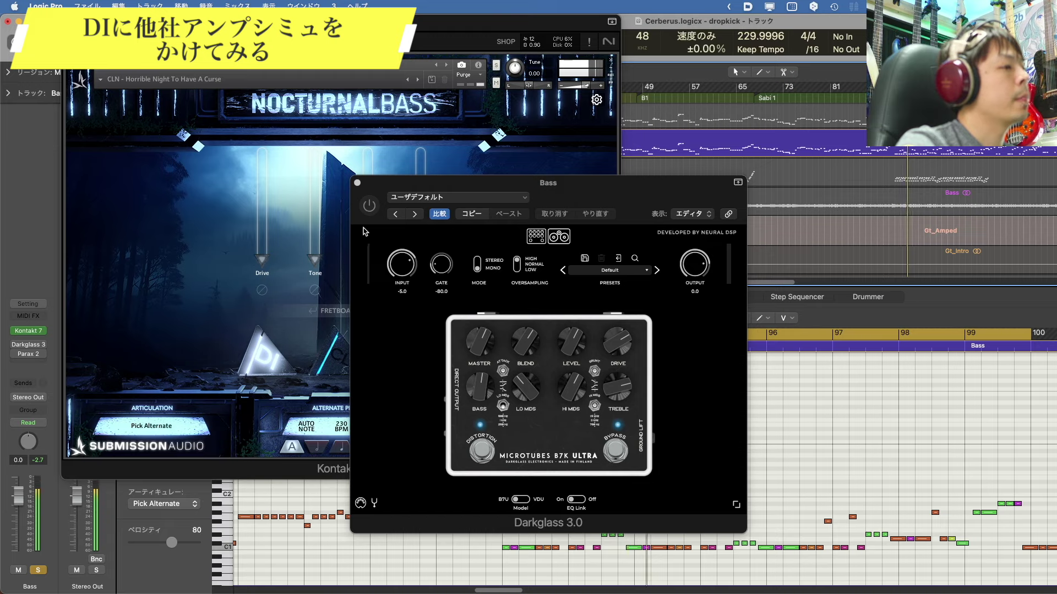
click(368, 206)
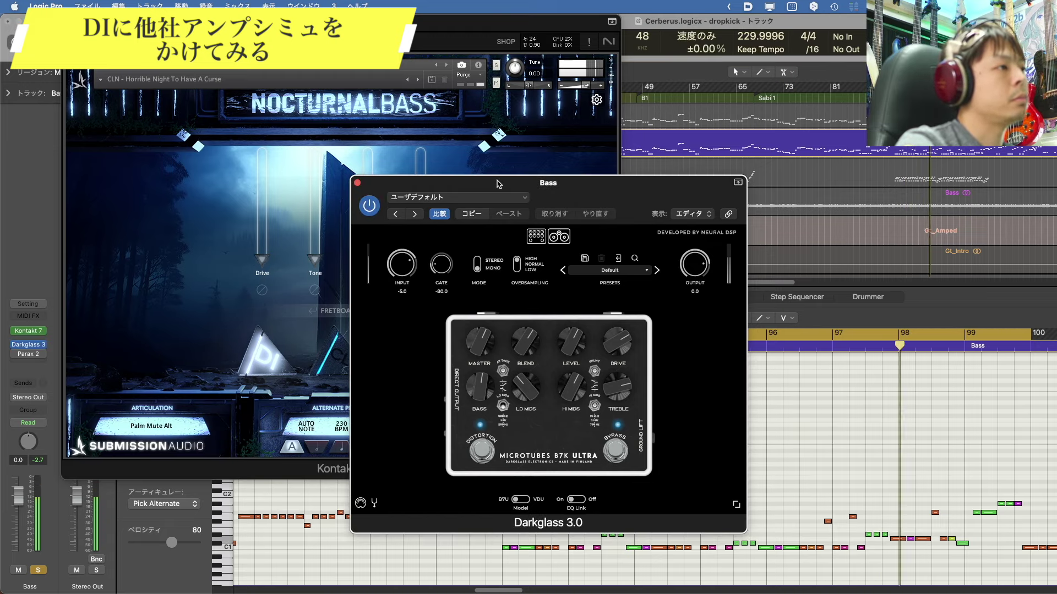
click(376, 214)
click(16, 355)
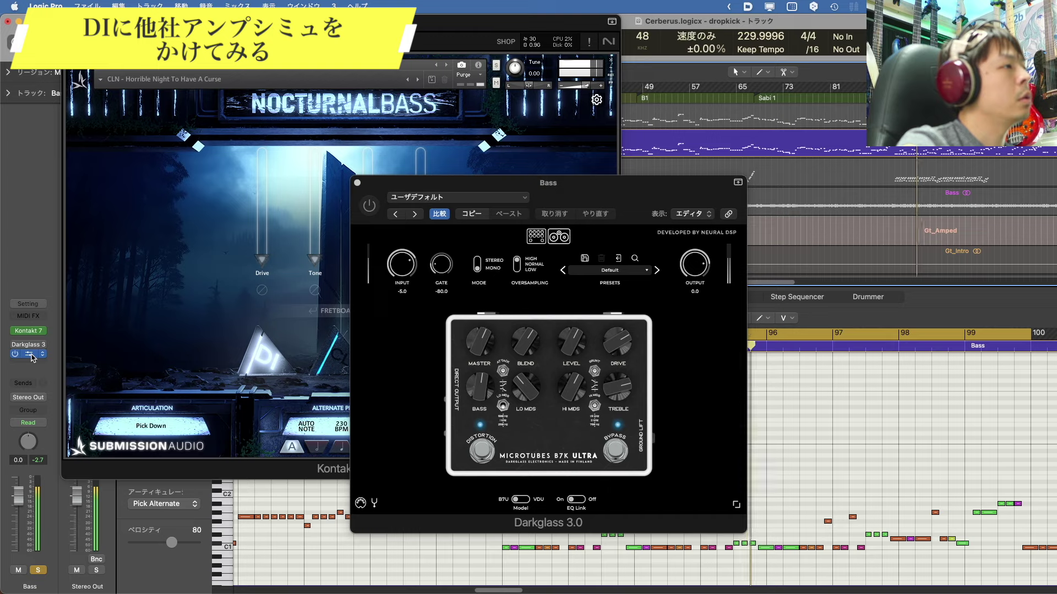
click(33, 354)
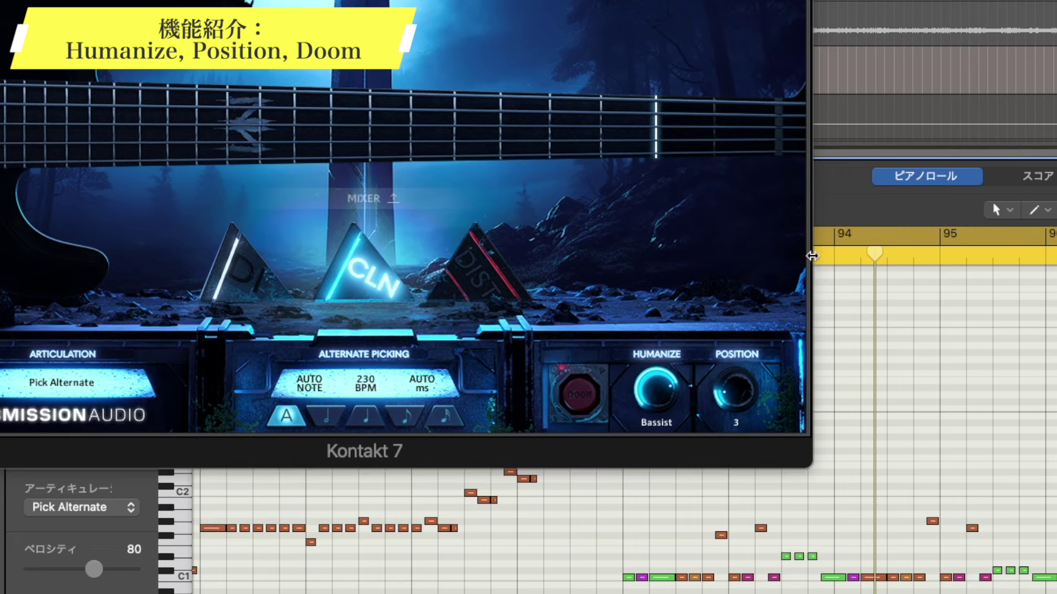
- Turn the Humanize knob down to Machine and back up to Bassist
click(655, 384)
drag(638, 444, 635, 545)
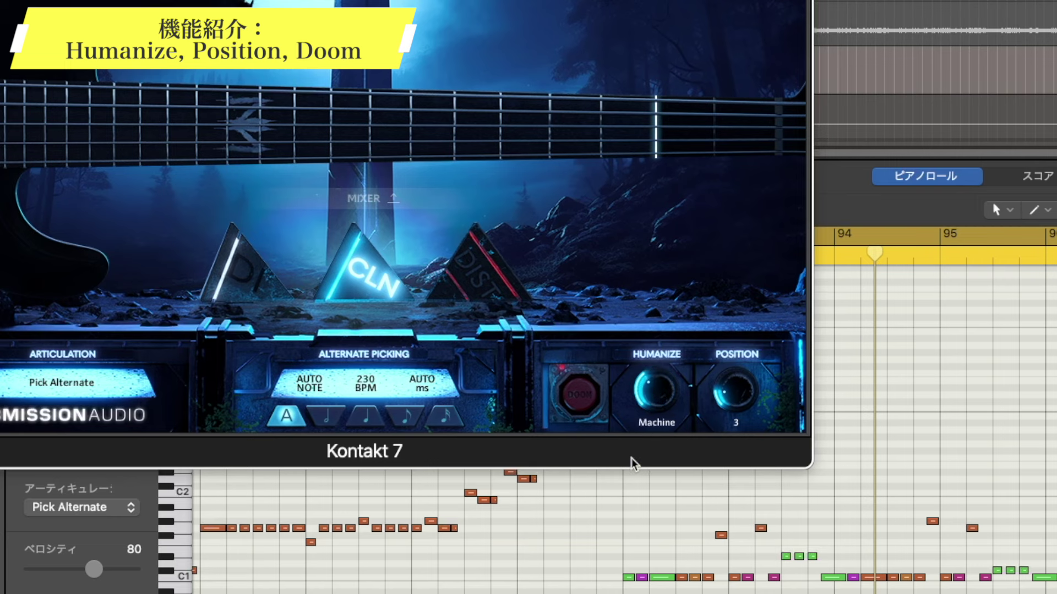
drag(635, 445, 631, 491)
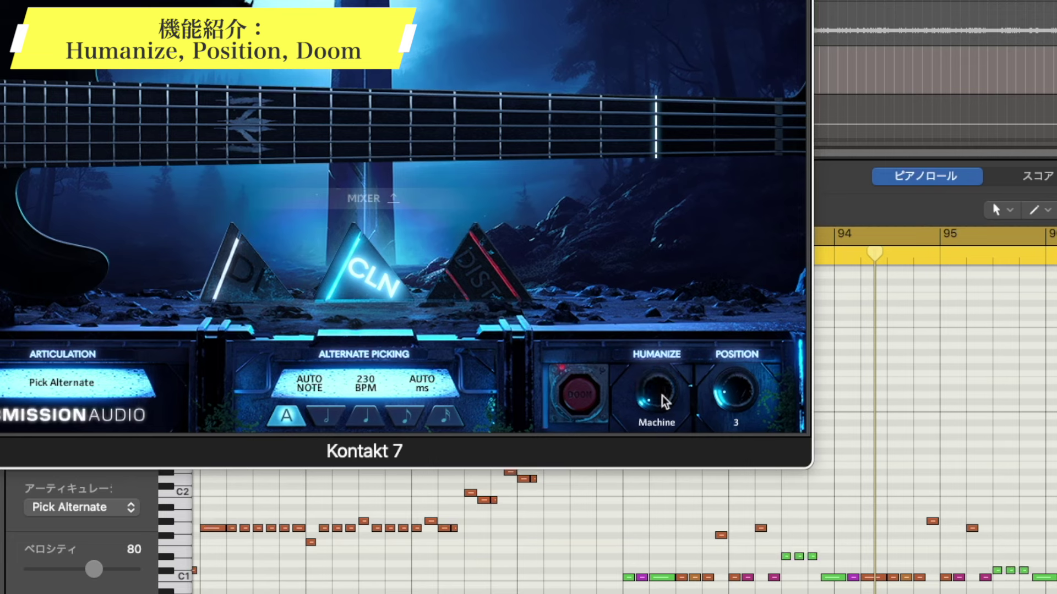
drag(672, 379, 667, 348)
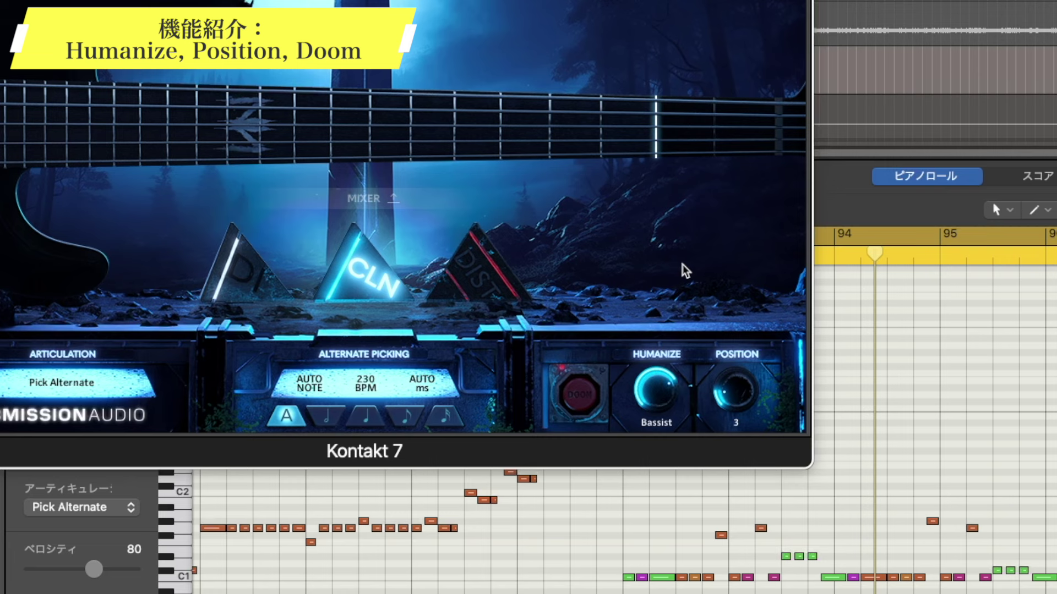
mouse_move(683, 325)
mouse_down()
mouse_move(672, 378)
mouse_move(673, 329)
mouse_up()
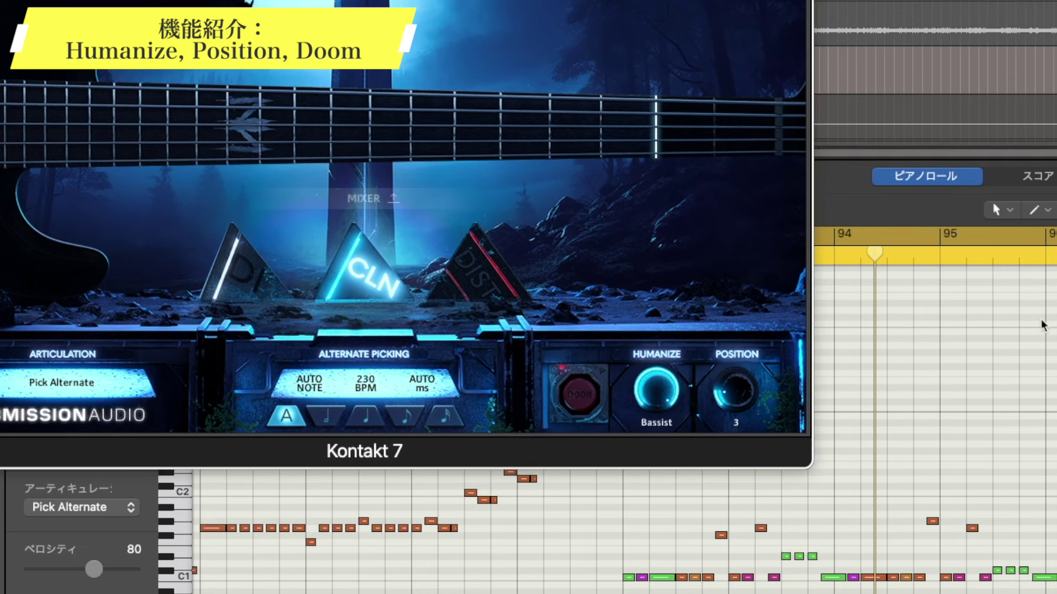
- Play the CLN bass with Humanize at Machine, raise it to Bassist during playback to compare, and stop
drag(676, 390, 638, 586)
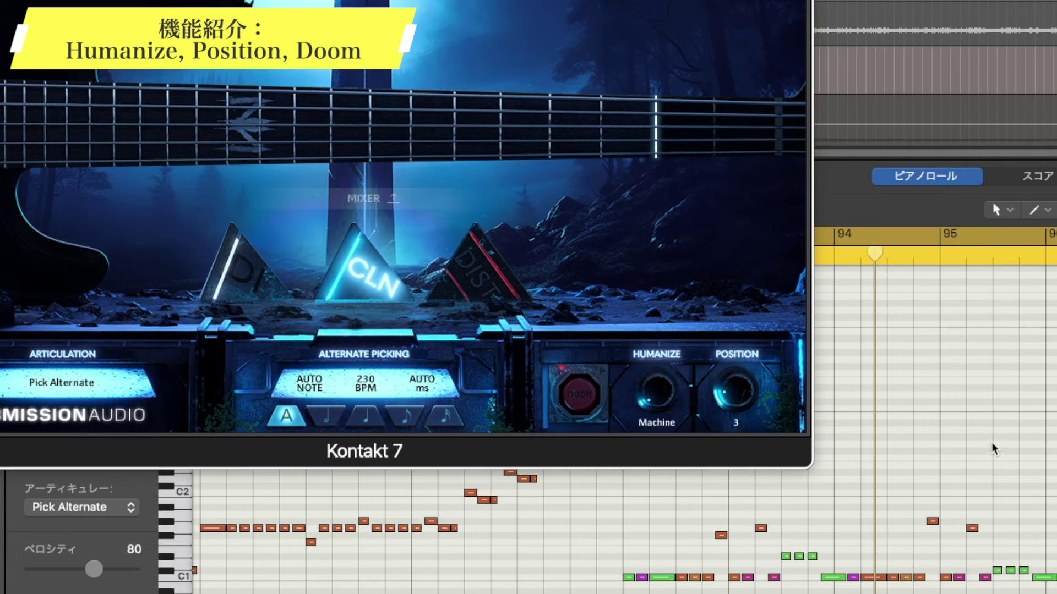
click(931, 395)
key(space)
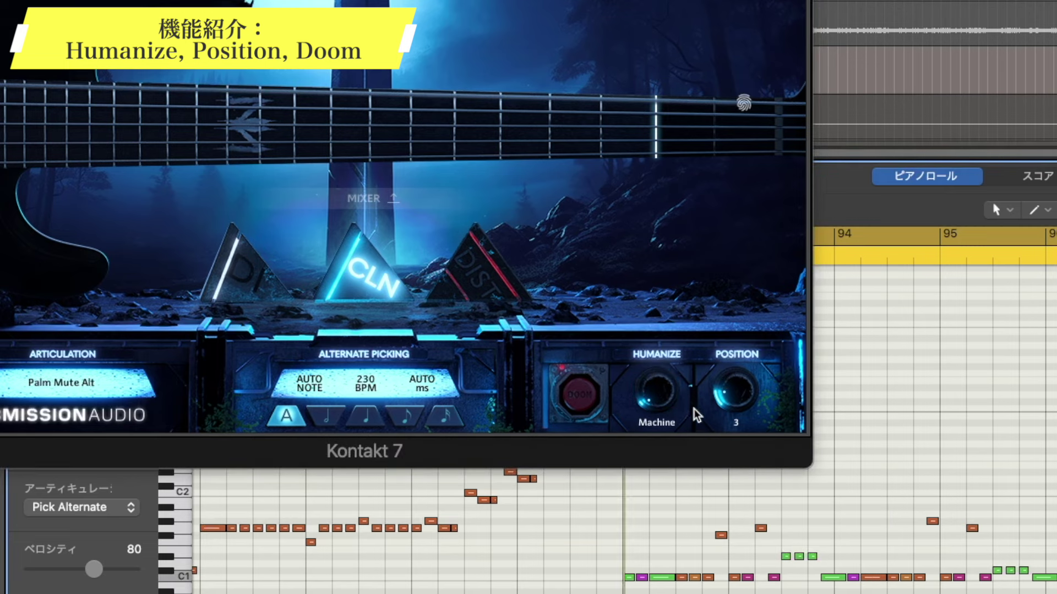
drag(657, 390, 666, 245)
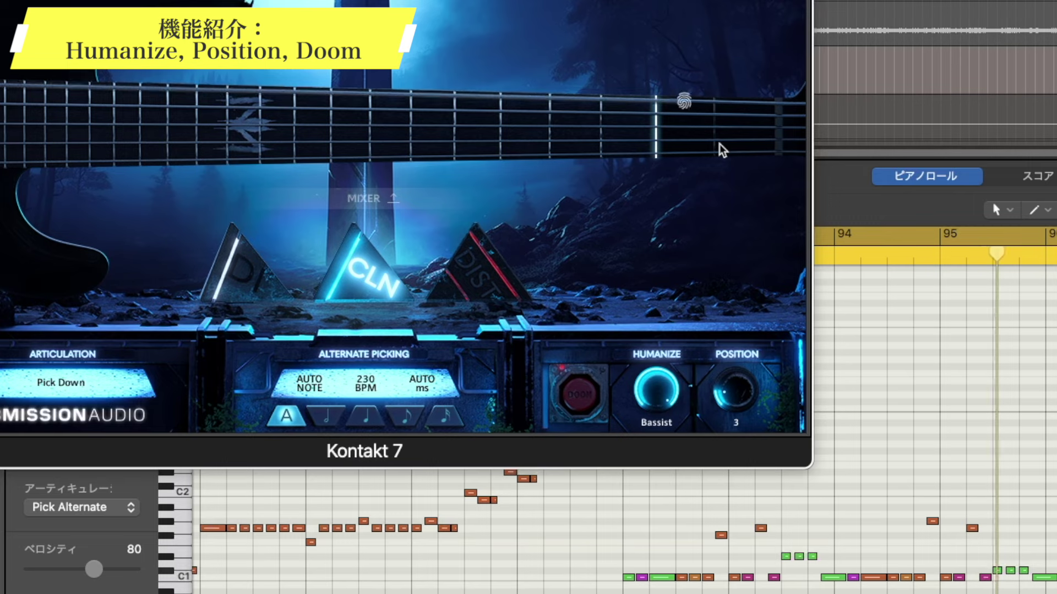
click(881, 346)
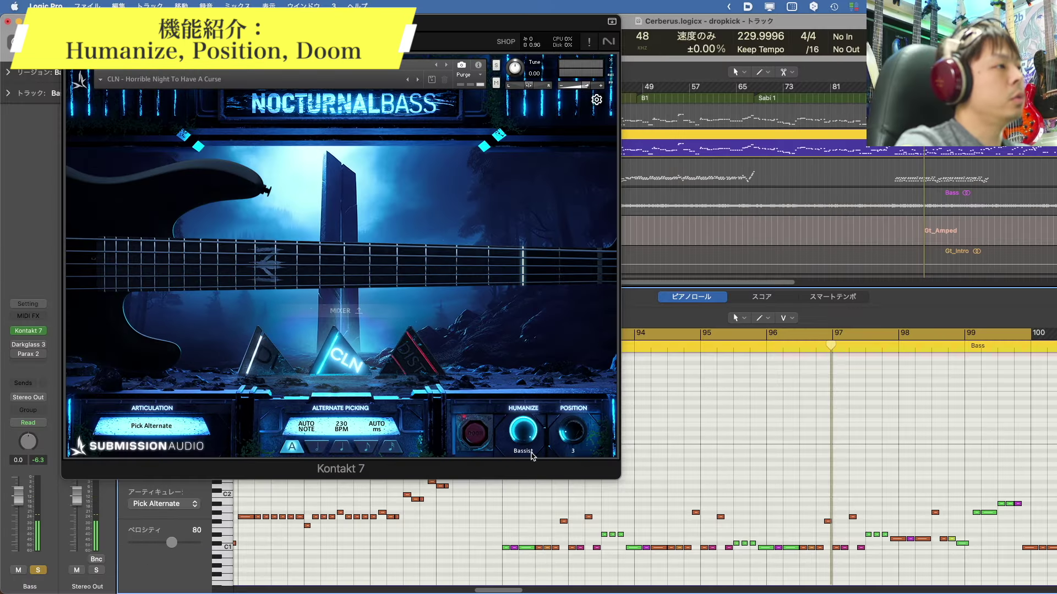
click(535, 381)
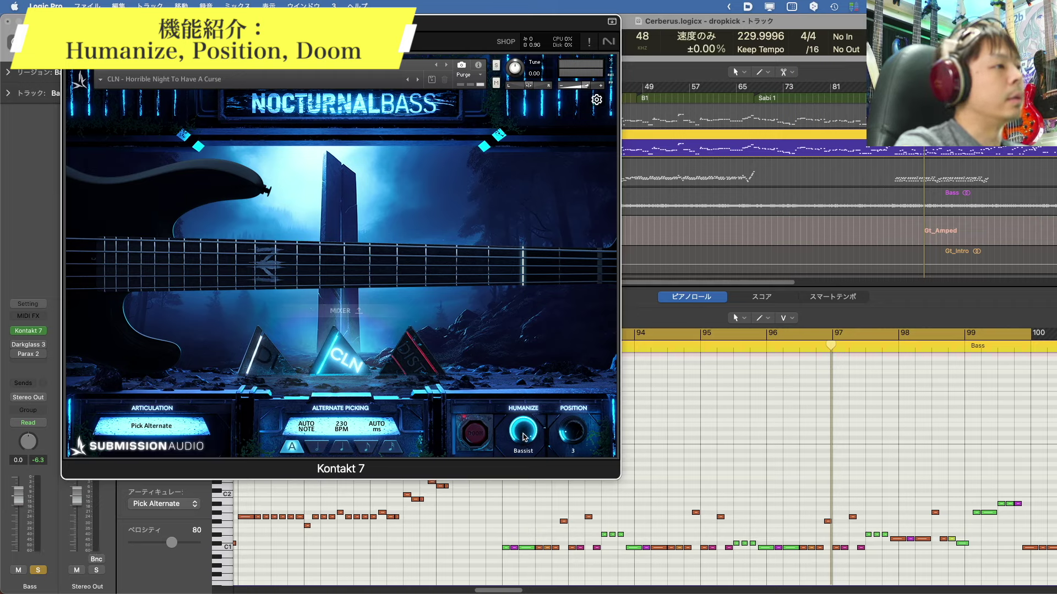
drag(516, 461, 530, 432)
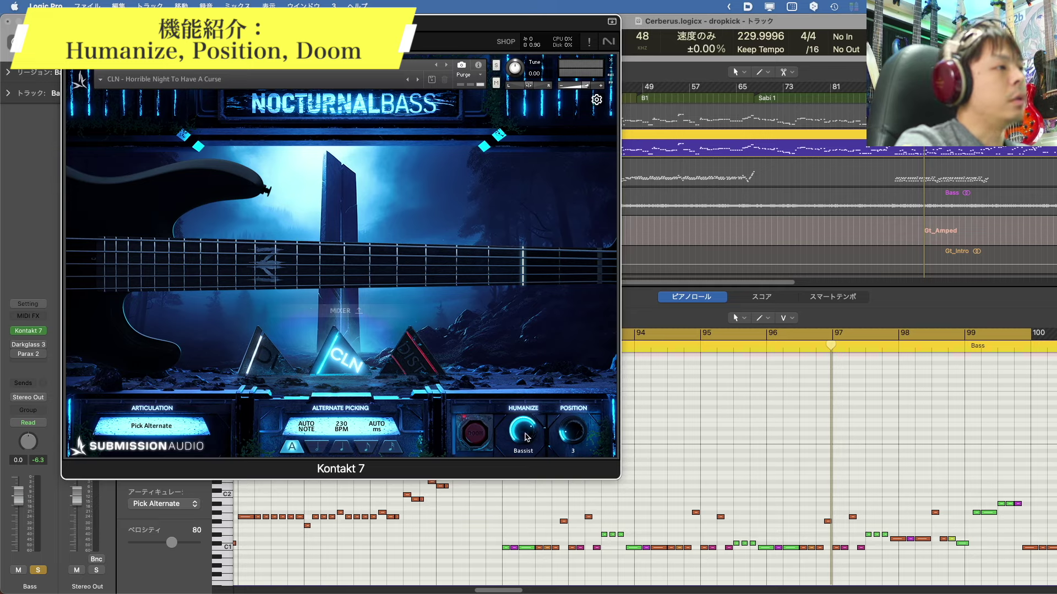
click(677, 413)
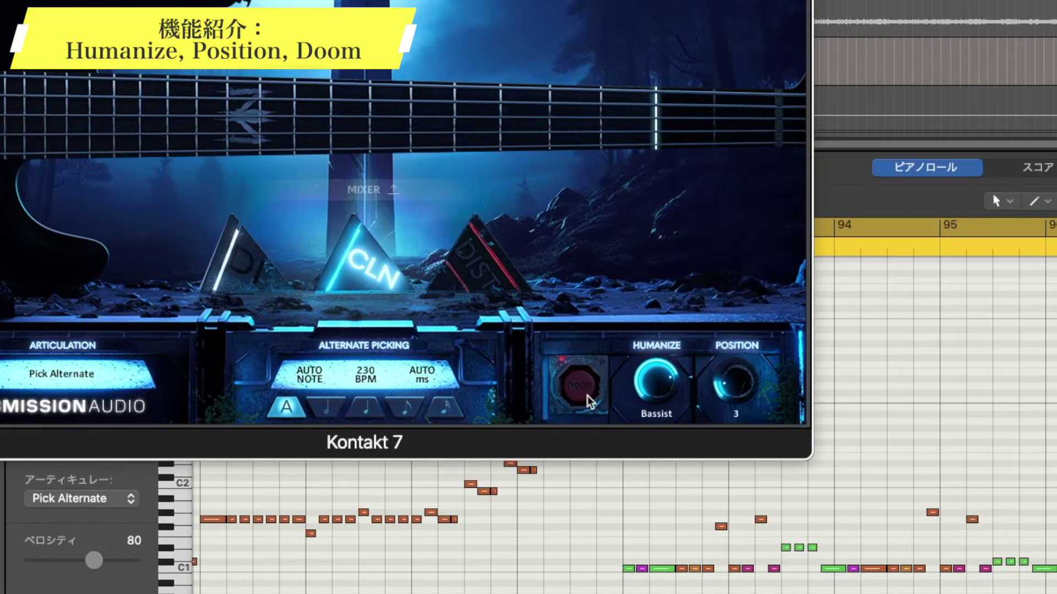
- Switch on Doom, set Humanize to Machine, and play the bass, comparing the sound with Doom off
click(581, 402)
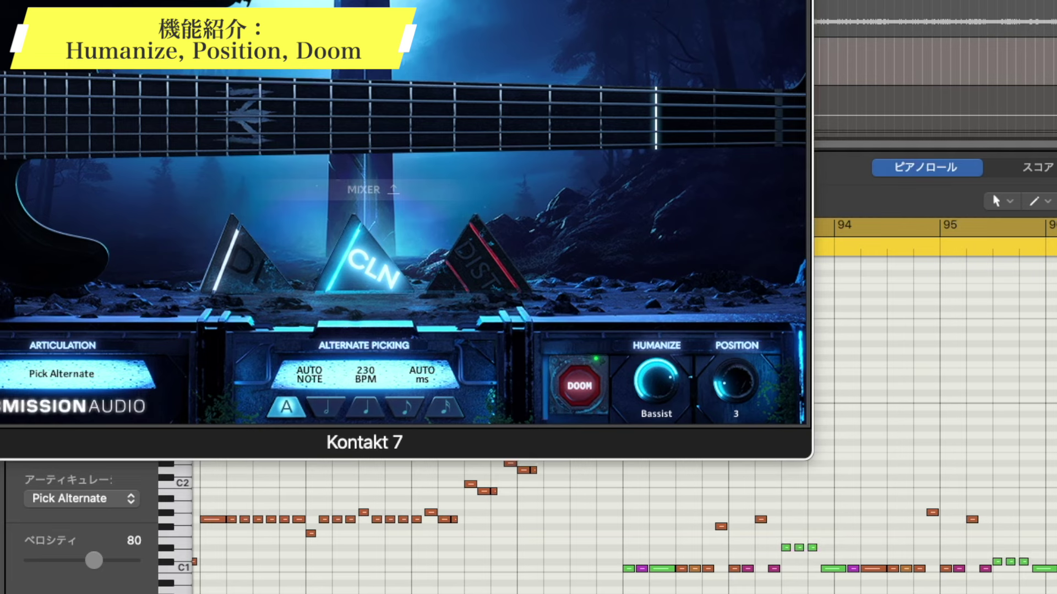
click(936, 385)
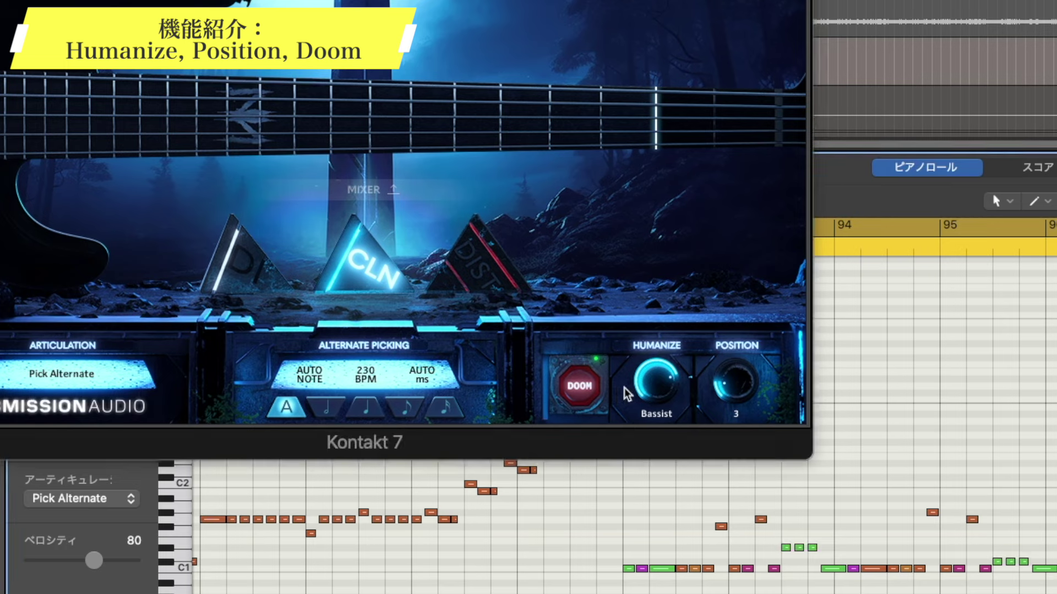
drag(671, 376, 672, 396)
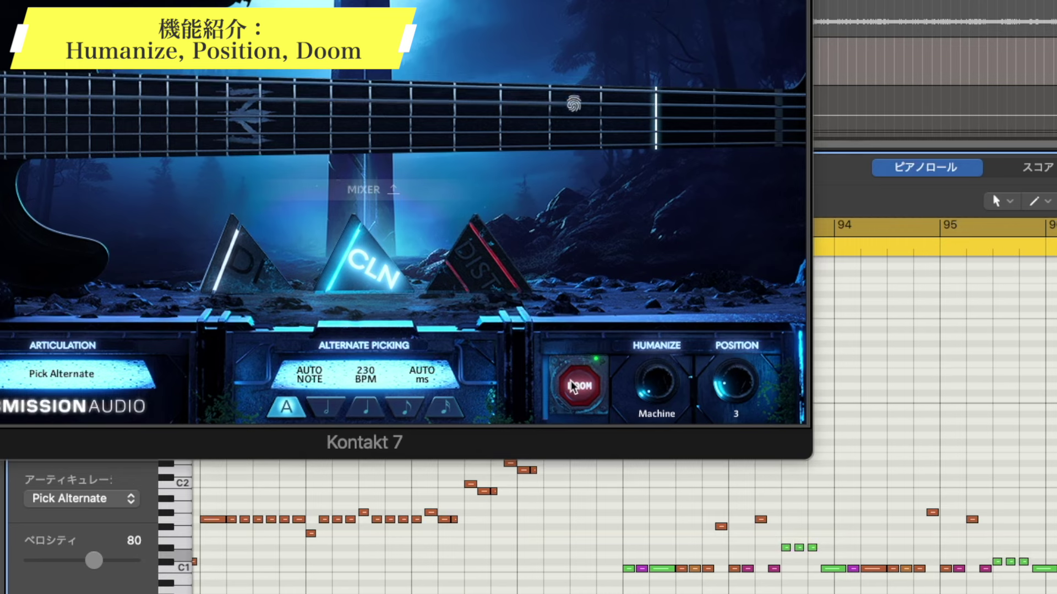
click(572, 387)
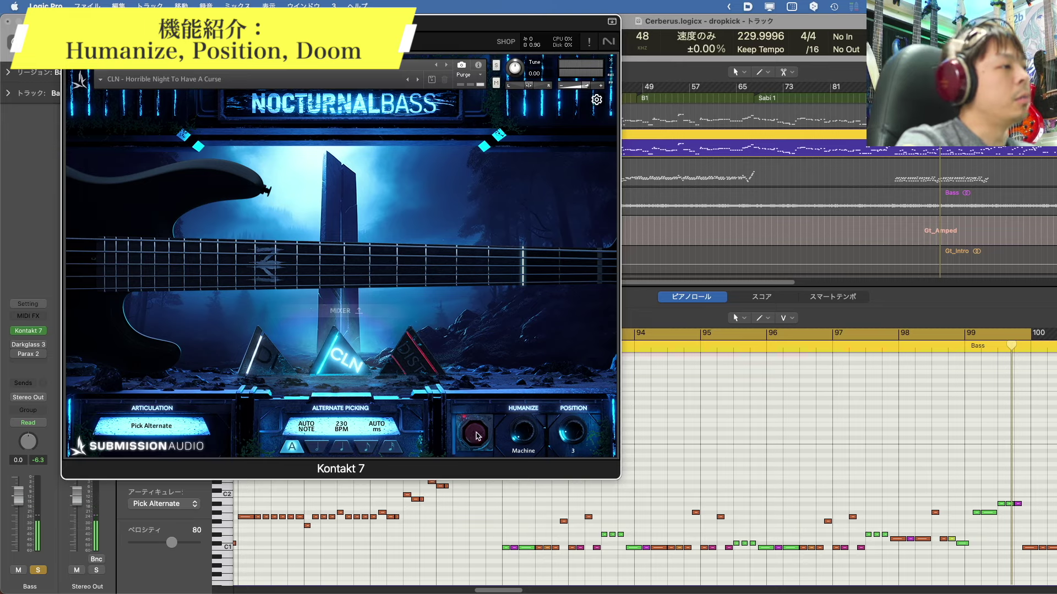
- Toggle Doom on and off several times and leave it off
click(475, 435)
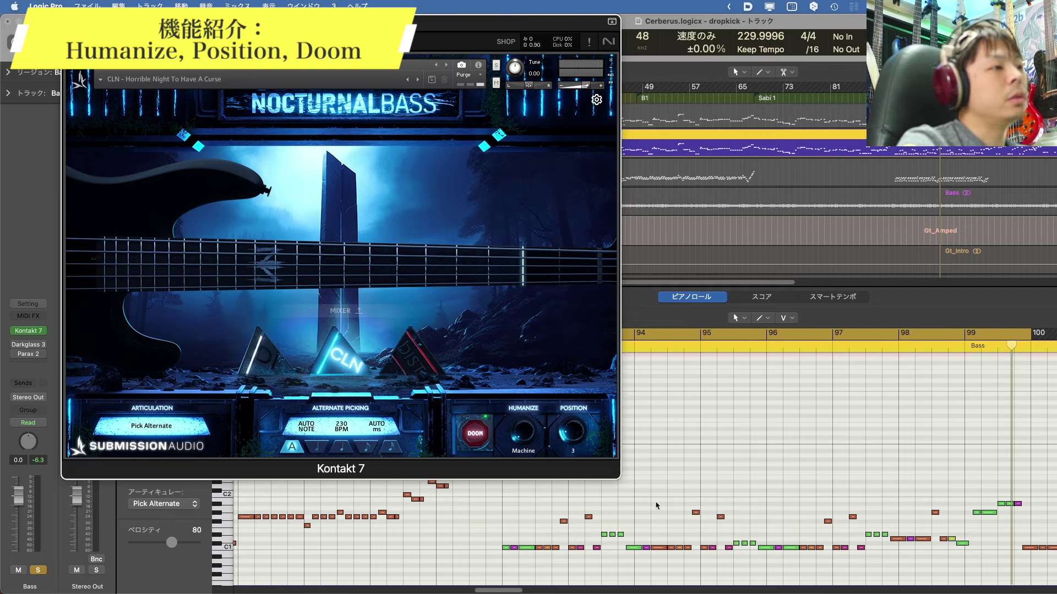
click(481, 437)
click(482, 436)
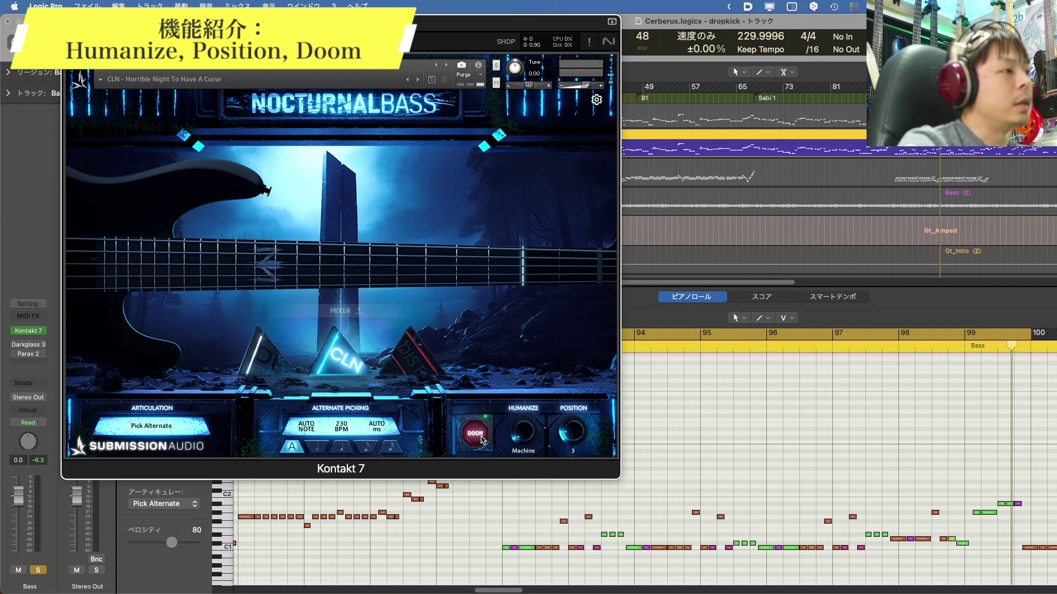
click(482, 436)
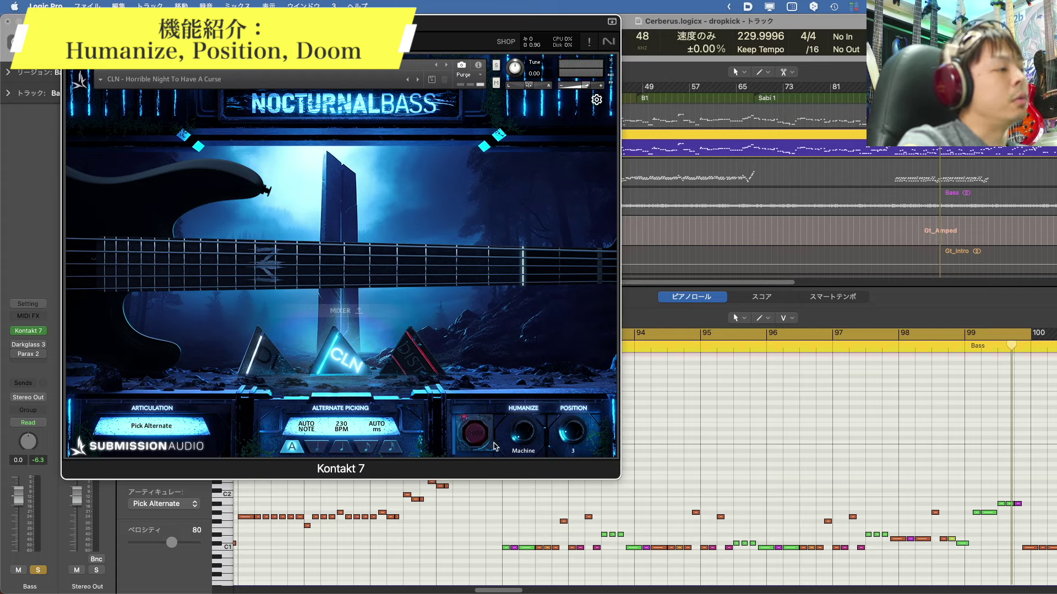
click(477, 434)
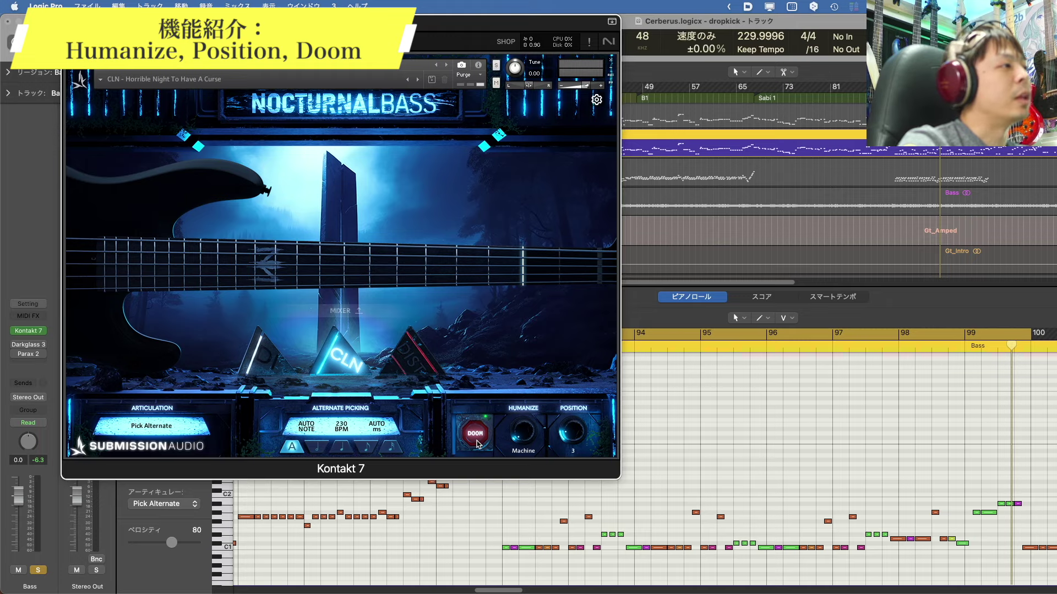
click(477, 442)
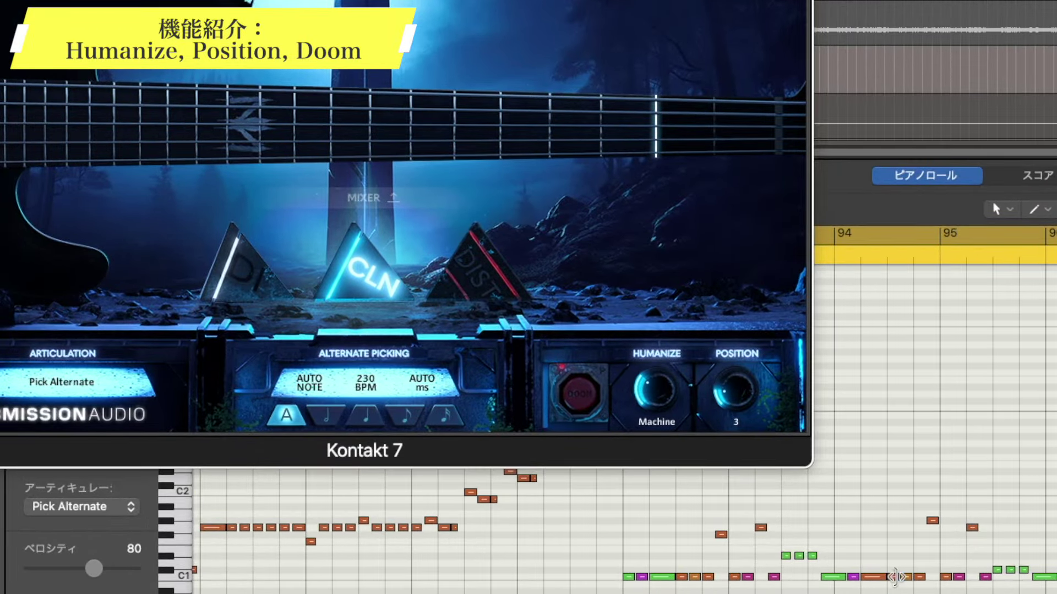
- Set Humanize to Bassist and play the bass, comparing Position at 0 and 11 before returning it to 0
drag(671, 396, 692, 304)
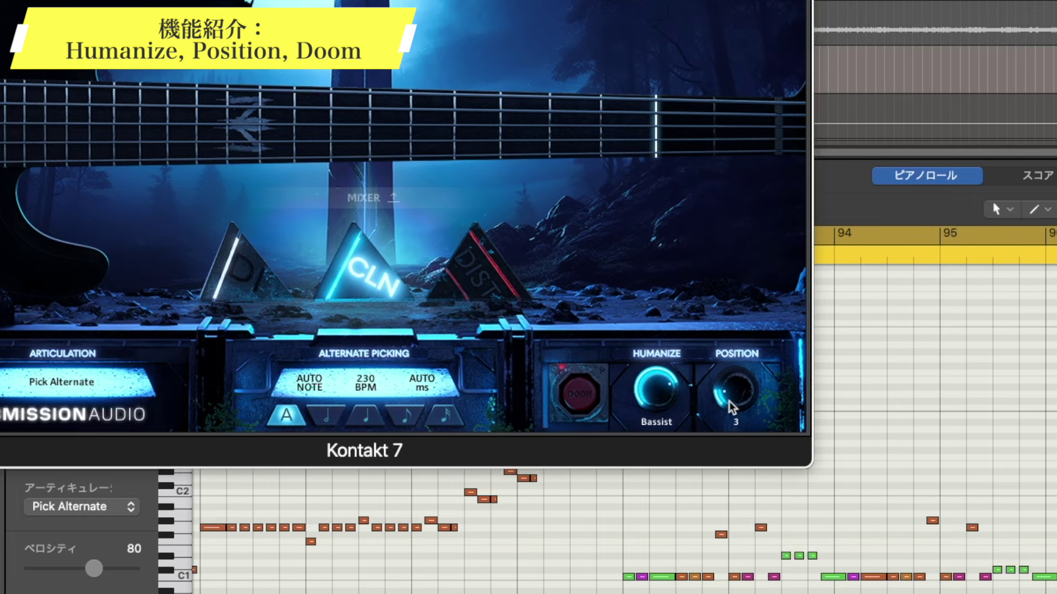
mouse_move(731, 406)
mouse_down()
mouse_move(735, 371)
mouse_move(713, 360)
mouse_move(732, 419)
mouse_move(731, 379)
mouse_move(726, 496)
mouse_up()
key(space)
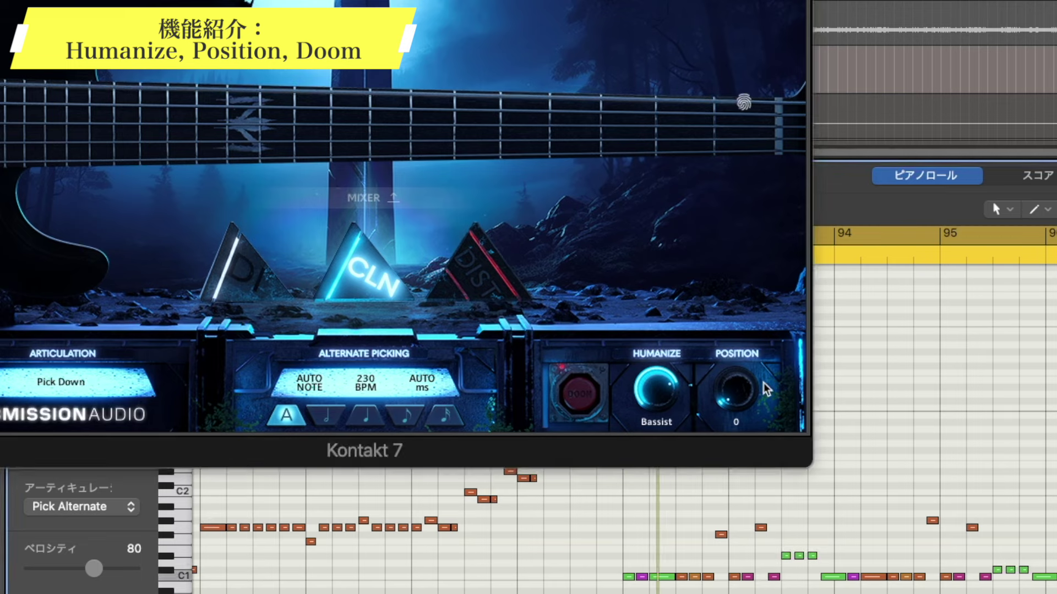
drag(741, 406, 745, 304)
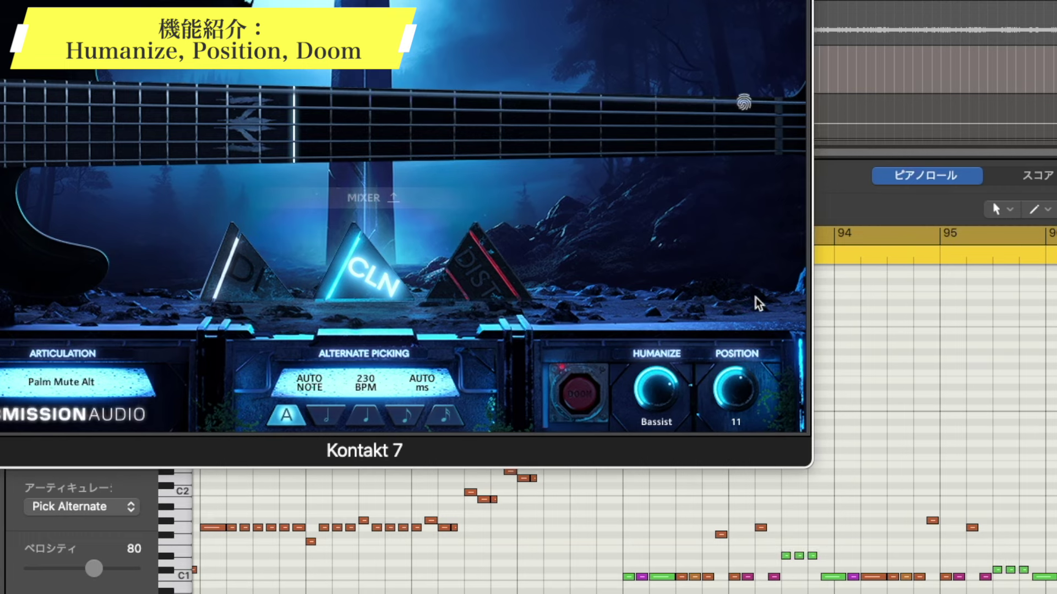
mouse_move(758, 302)
mouse_down()
mouse_move(730, 462)
mouse_move(738, 591)
mouse_up()
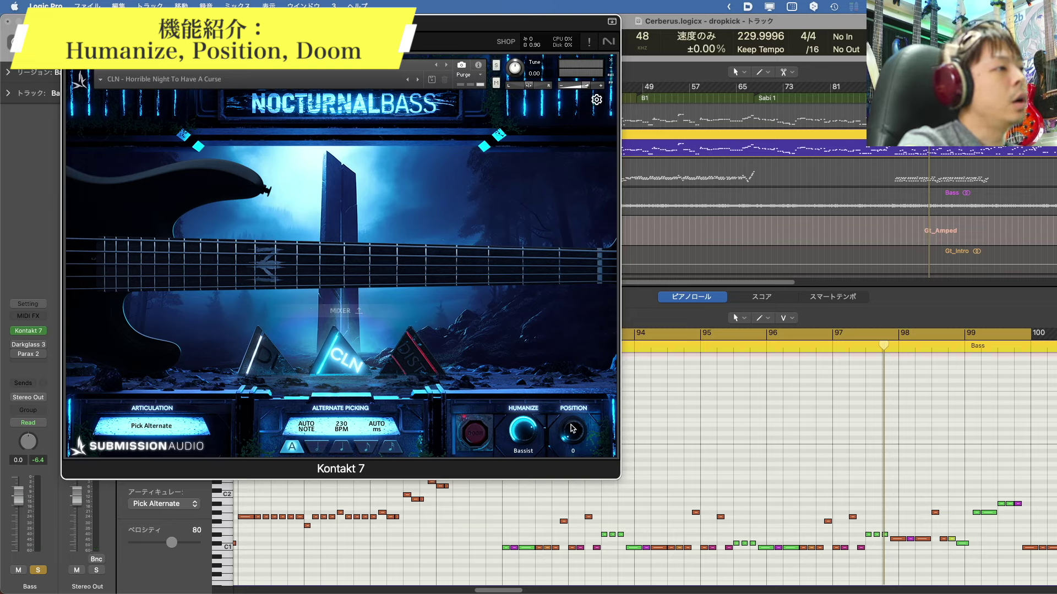
- Try the Position knob at 5 and return it to 0
drag(572, 429, 570, 390)
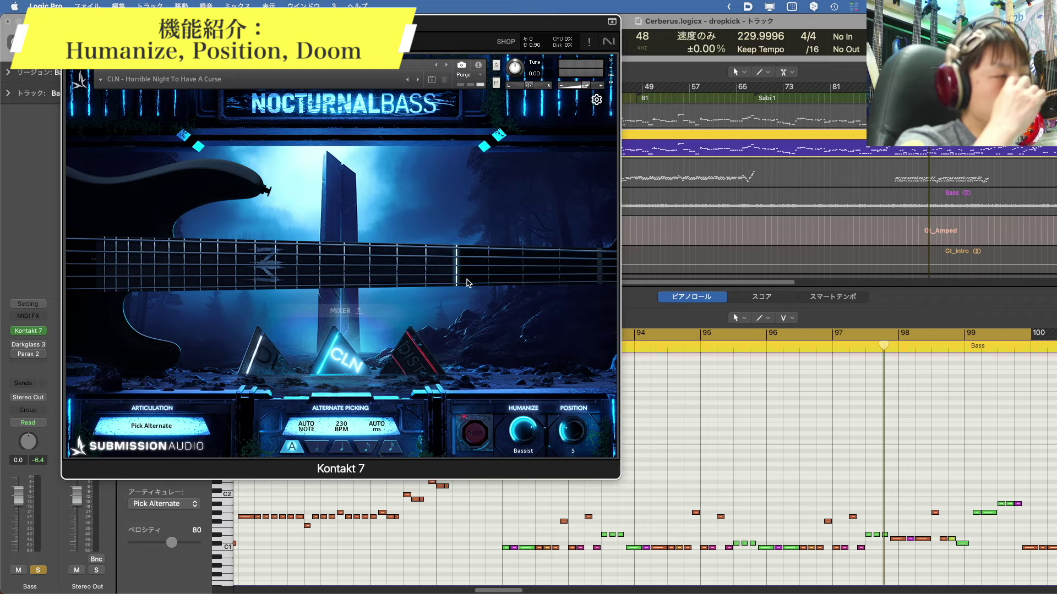
drag(574, 434, 575, 464)
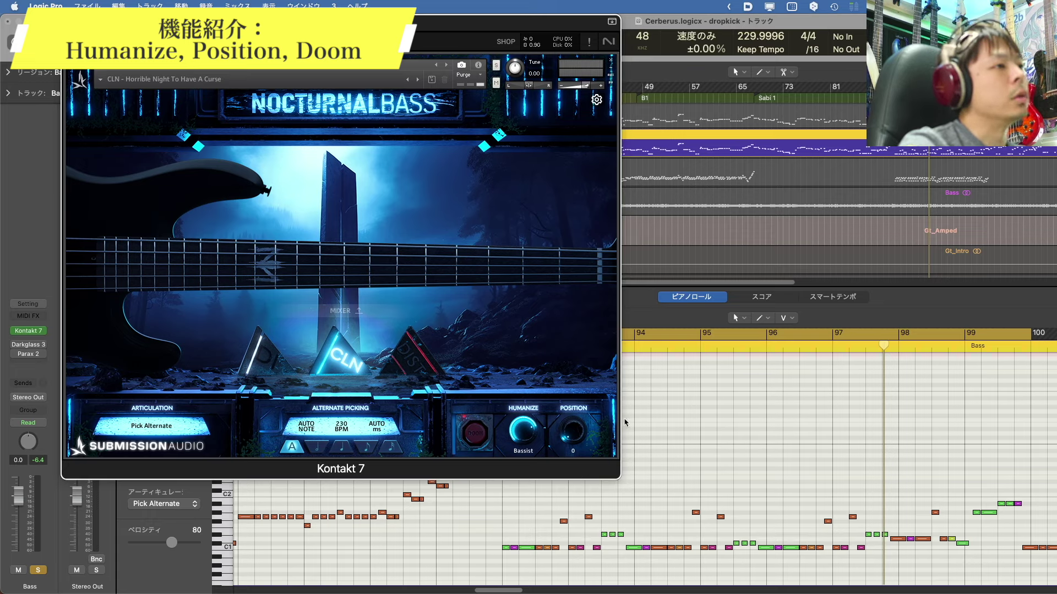
click(780, 514)
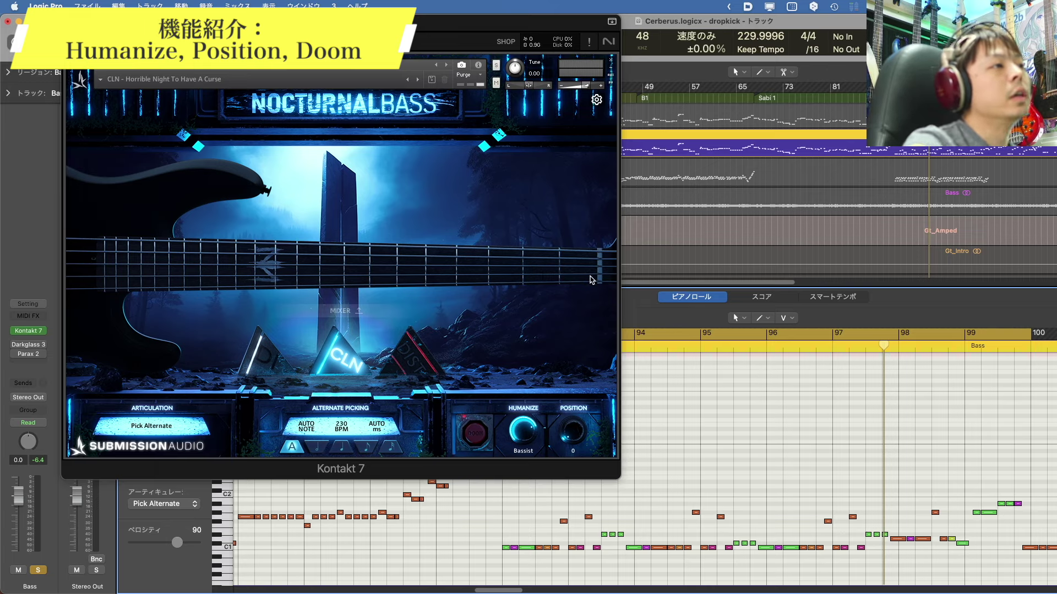
- Audition a bass note with Position at 0, and set the Position knob to 6
click(610, 286)
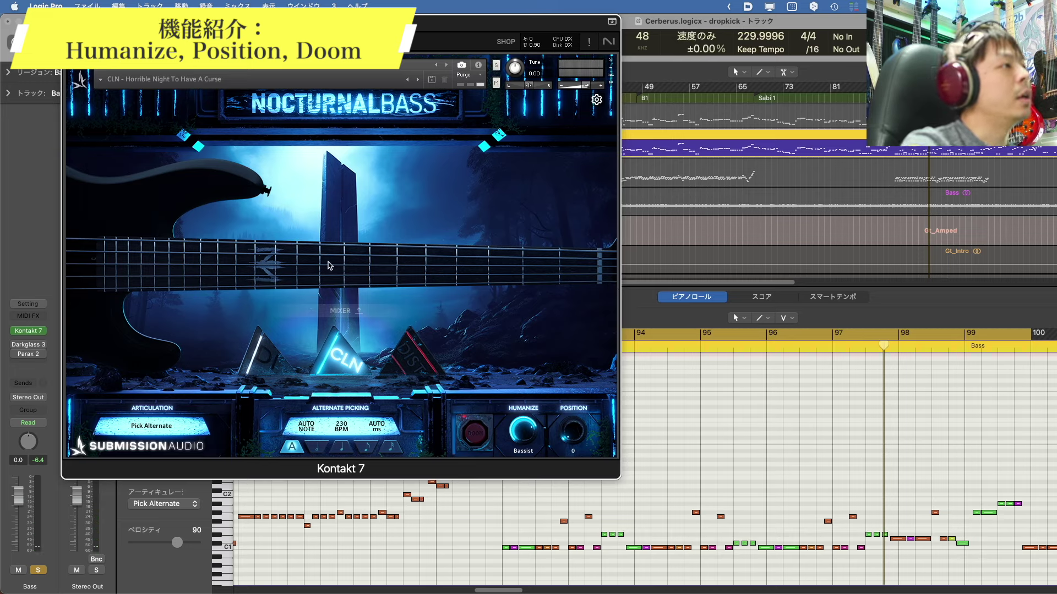
click(307, 266)
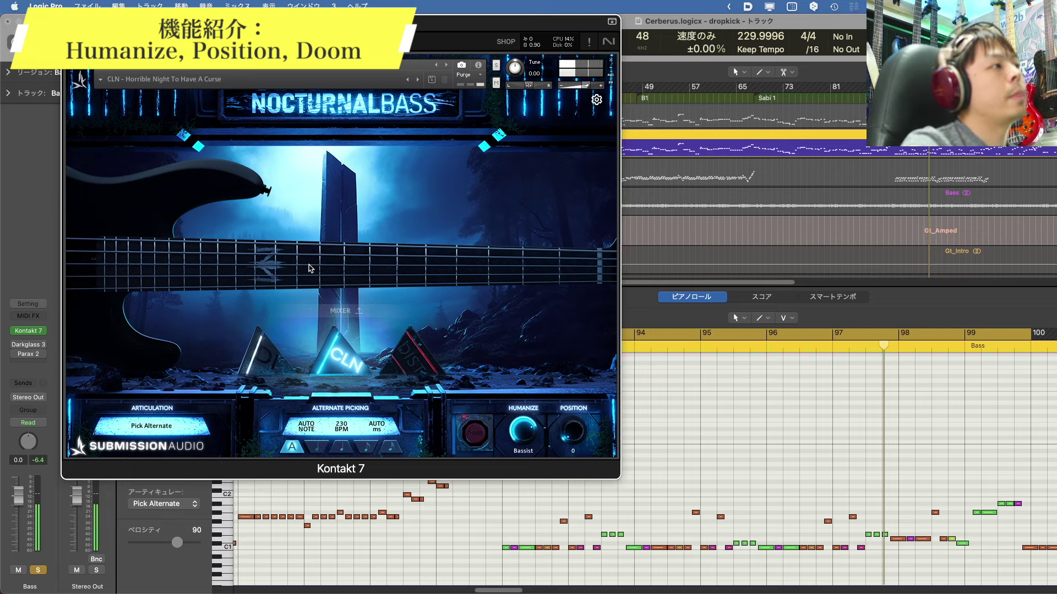
click(306, 266)
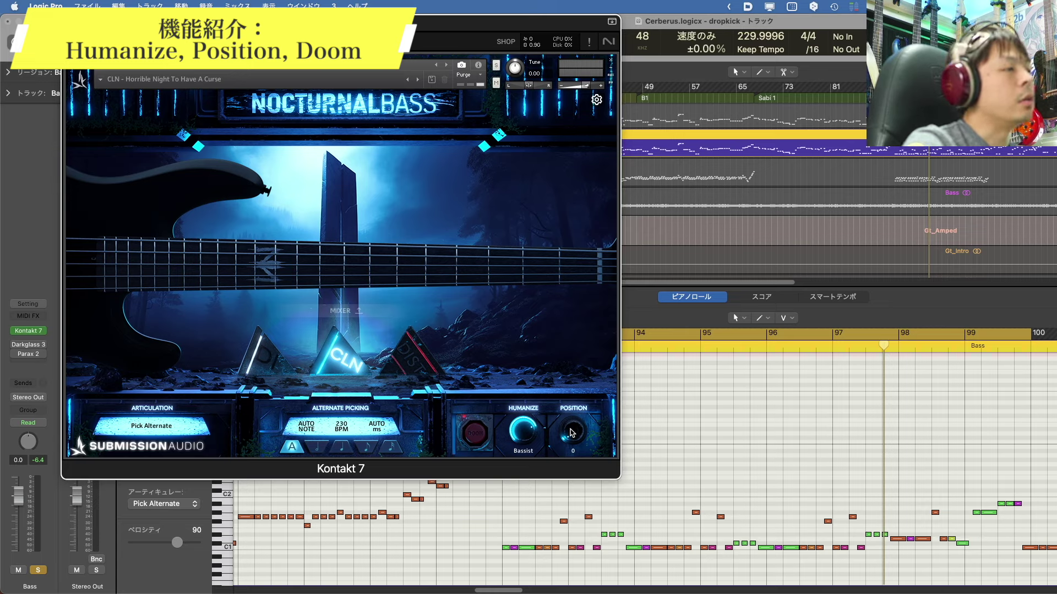
drag(571, 438, 571, 402)
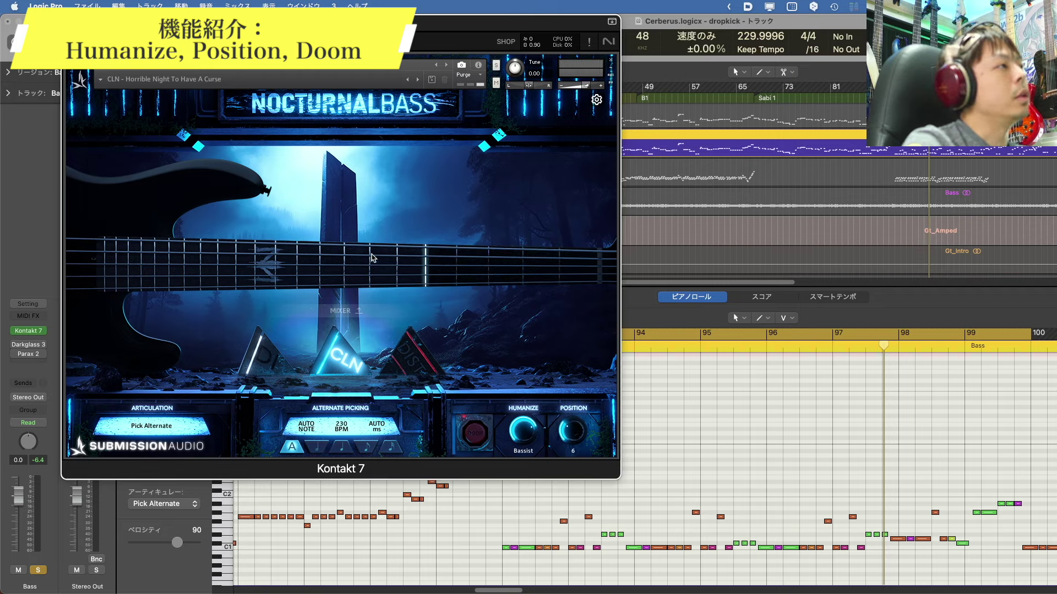
- Set the Position knob to 5 and audition a low Palm Mute Down note in bar 92 of the bass part
click(768, 452)
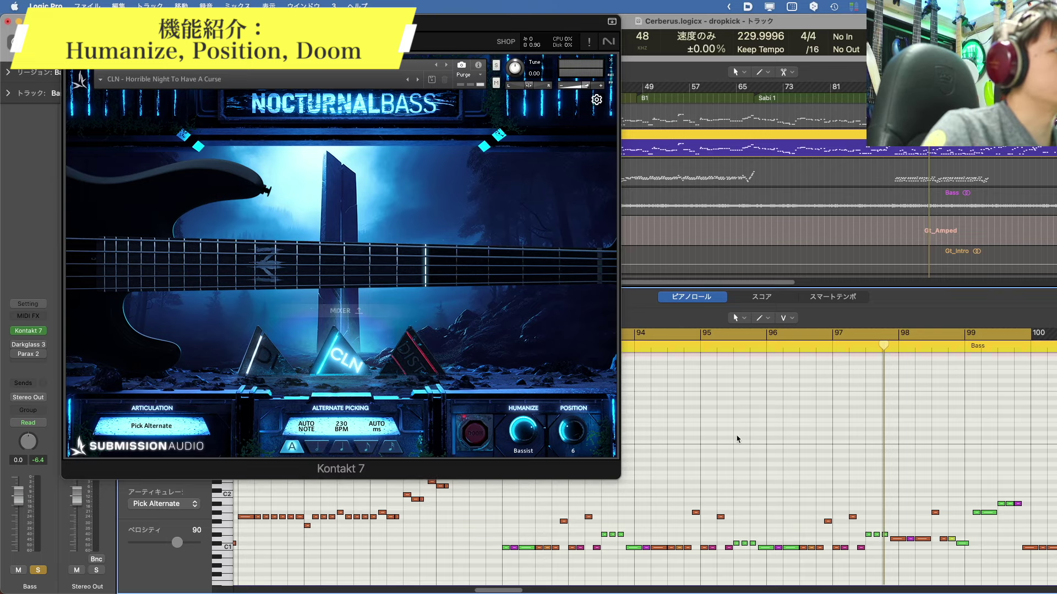
mouse_move(573, 432)
mouse_down()
mouse_move(573, 471)
mouse_move(579, 436)
mouse_up()
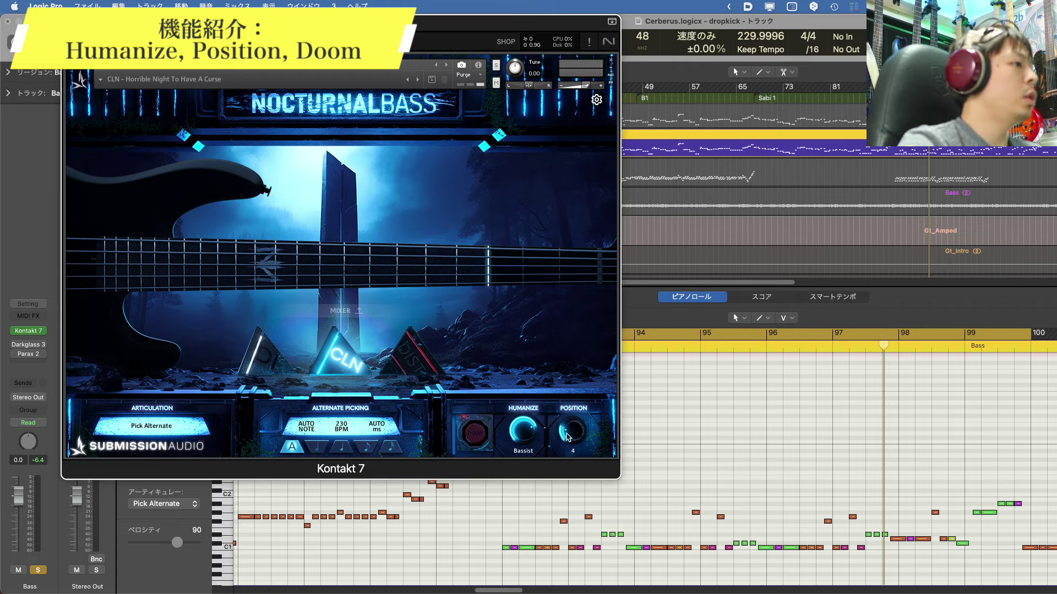
click(537, 548)
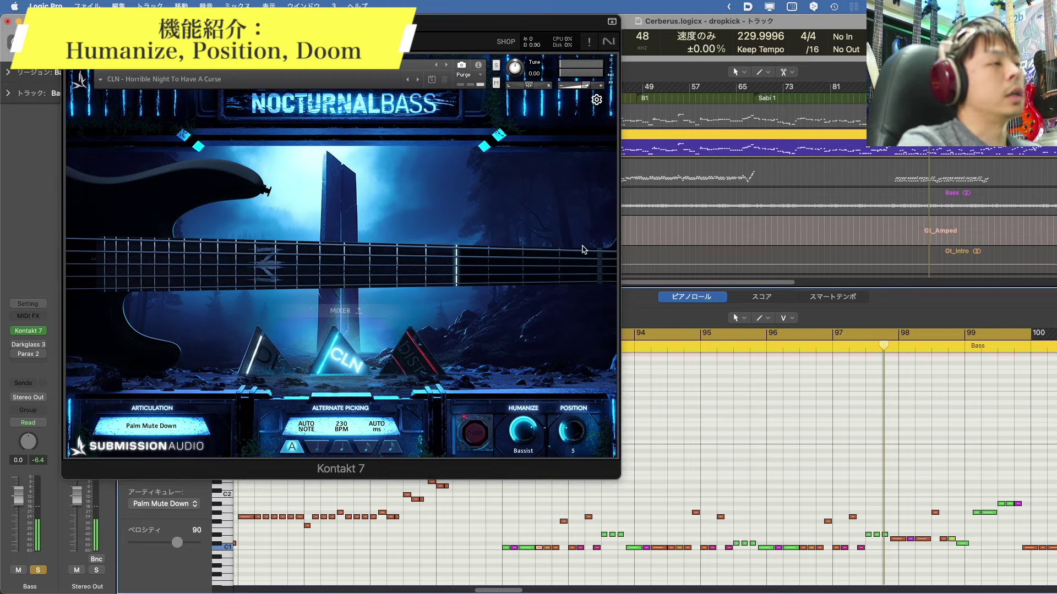
click(650, 399)
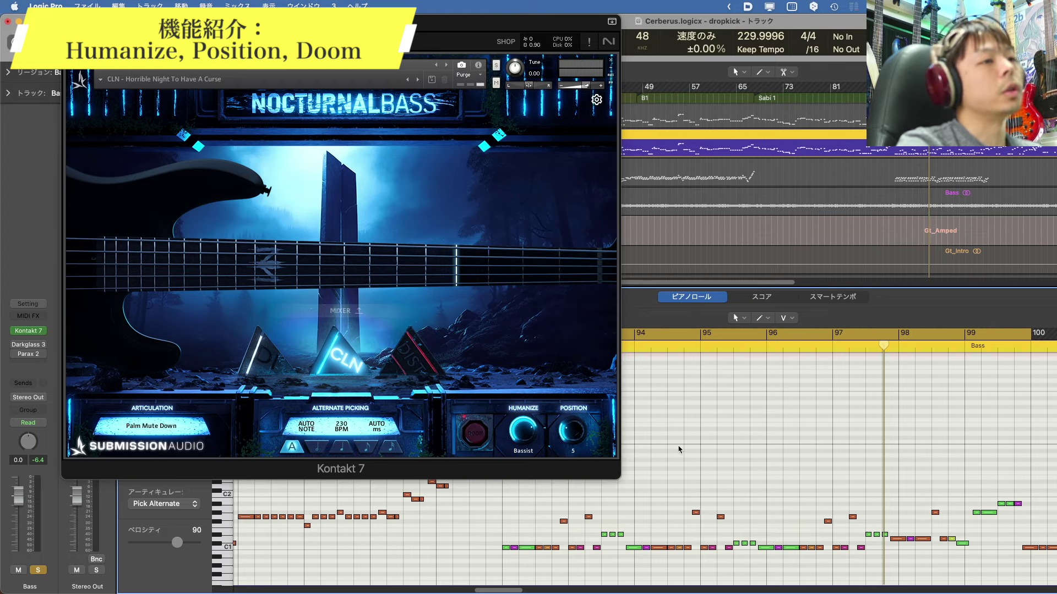
click(578, 435)
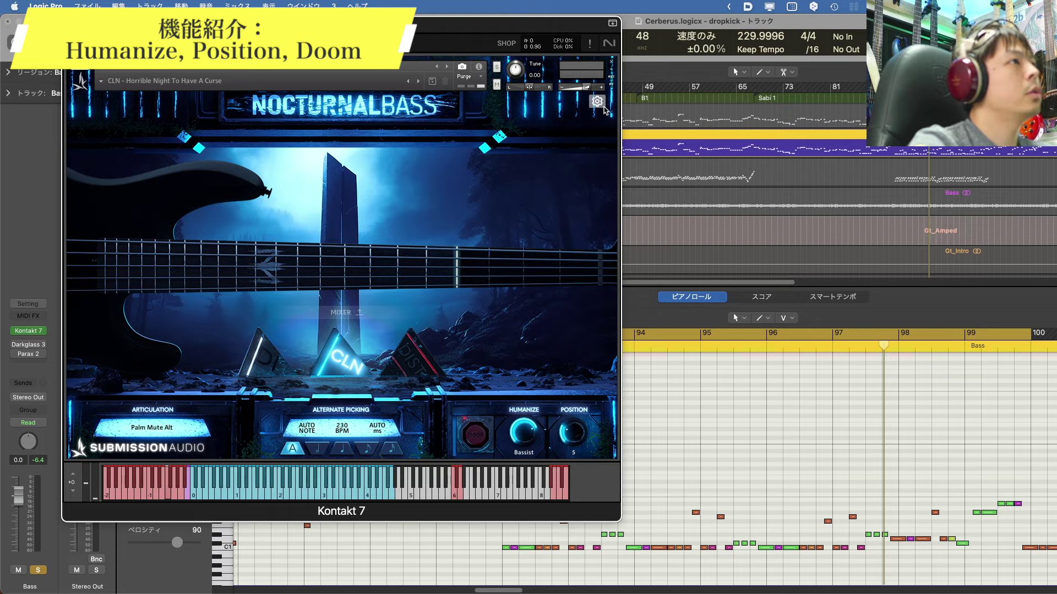
- Show the Nocturnal Bass settings with the keyswitch map, and set the cycle range from bar 60 to bar 68
click(597, 102)
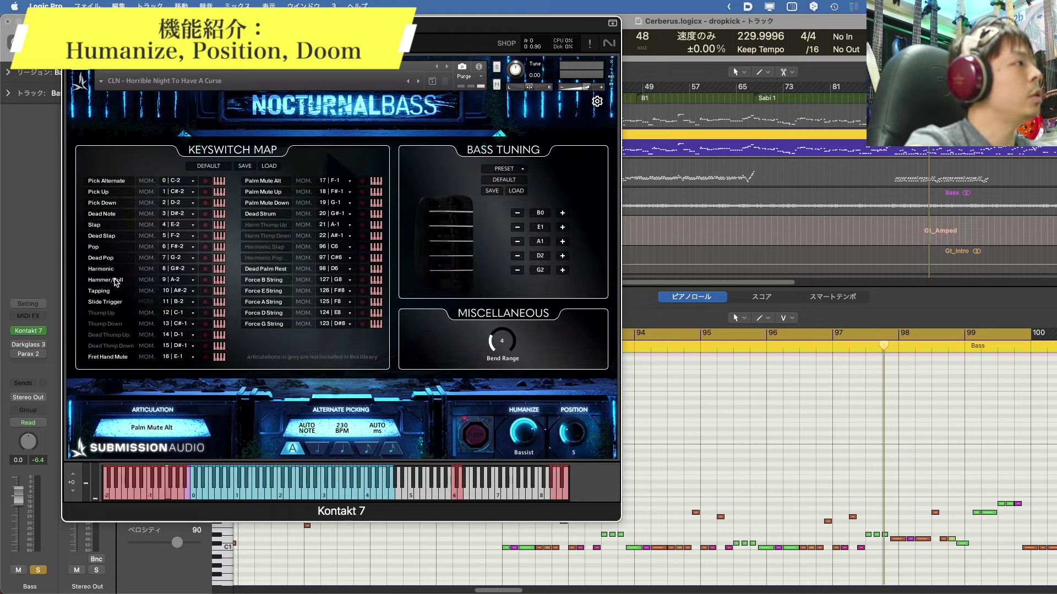
click(741, 161)
click(732, 148)
drag(709, 89, 753, 88)
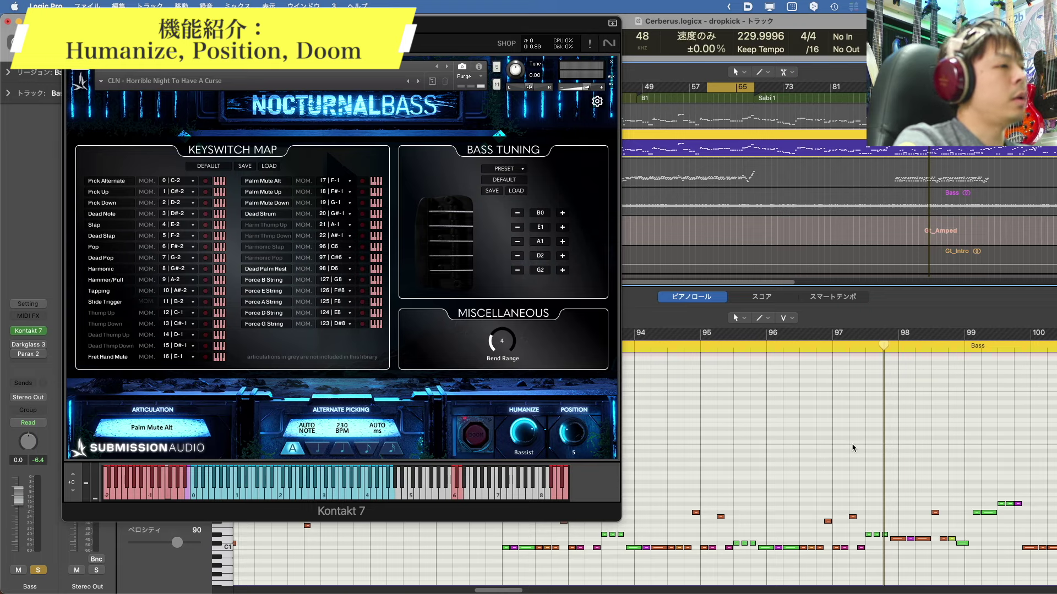
- Close the Kontakt window and change the piano roll's note color mode so the Pick Alternate bass notes show in yellow
scroll(853, 448, left, 5)
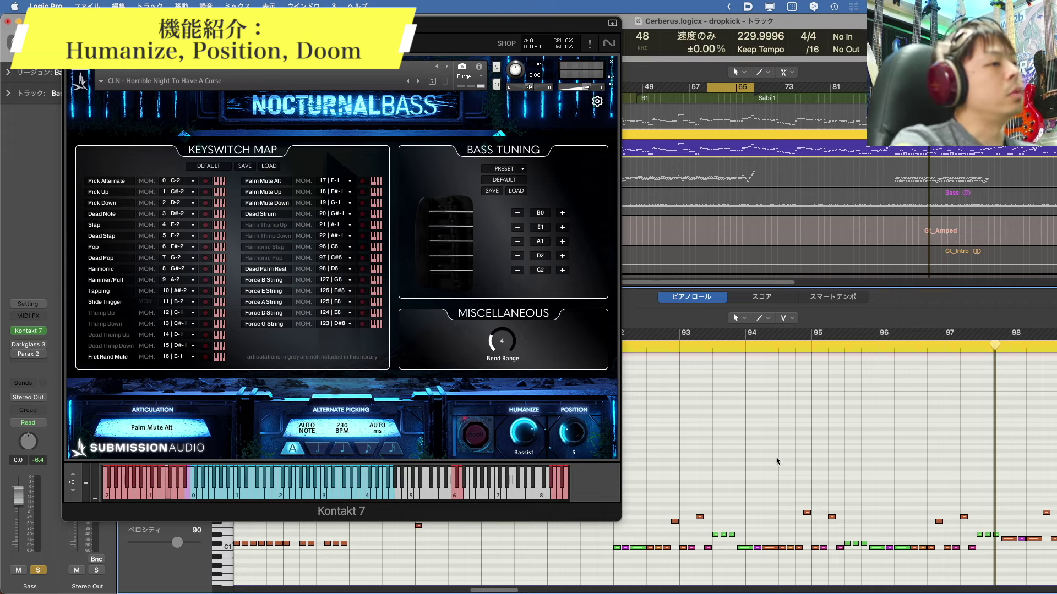
scroll(779, 463, left, 8)
scroll(775, 472, left, 10)
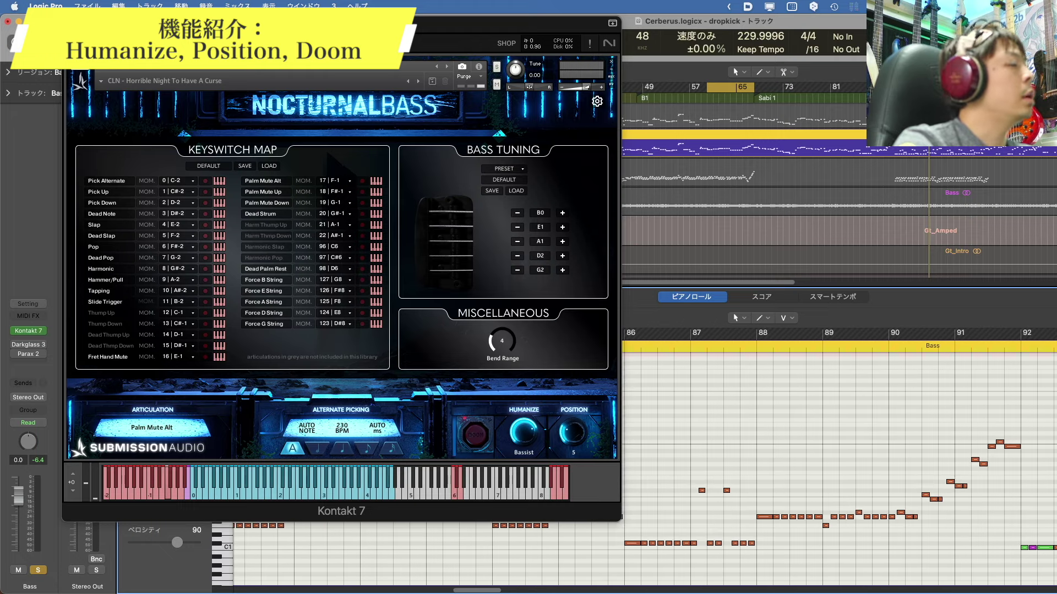
key(super+w)
scroll(516, 412, left, 15)
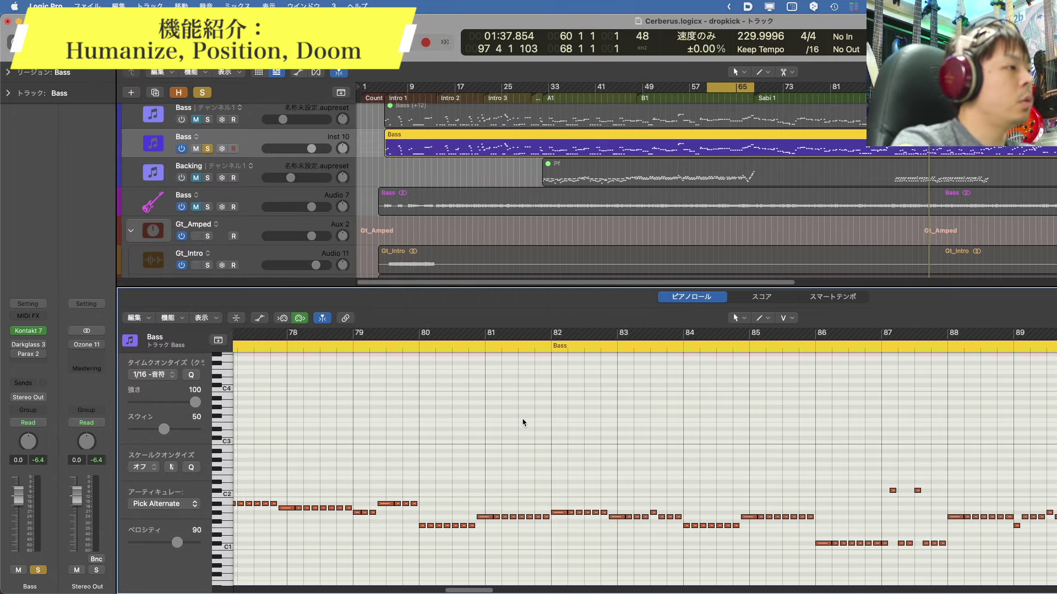
scroll(522, 423, left, 5)
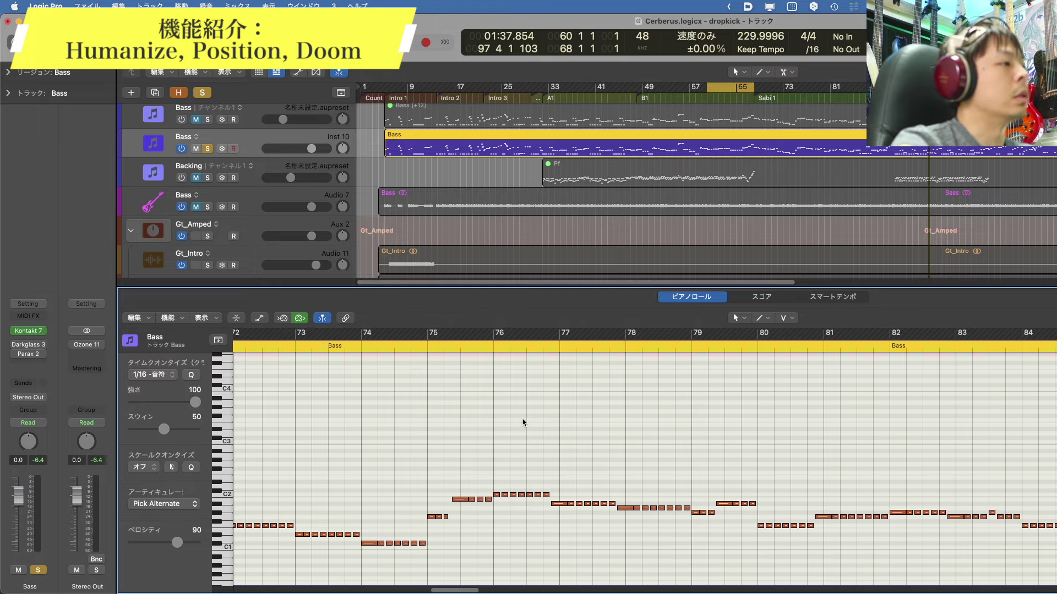
scroll(523, 423, left, 5)
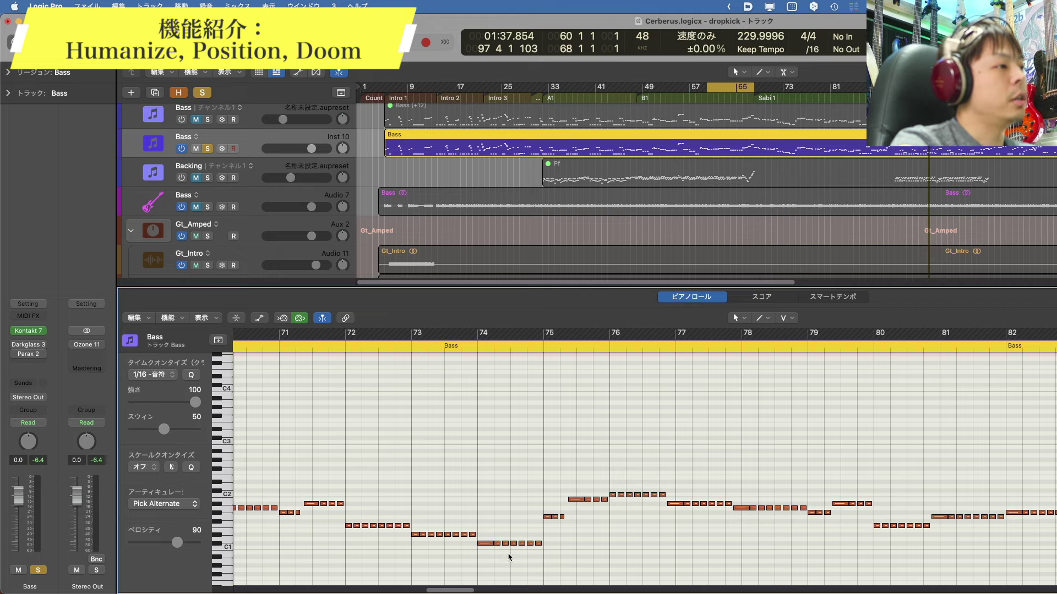
click(200, 317)
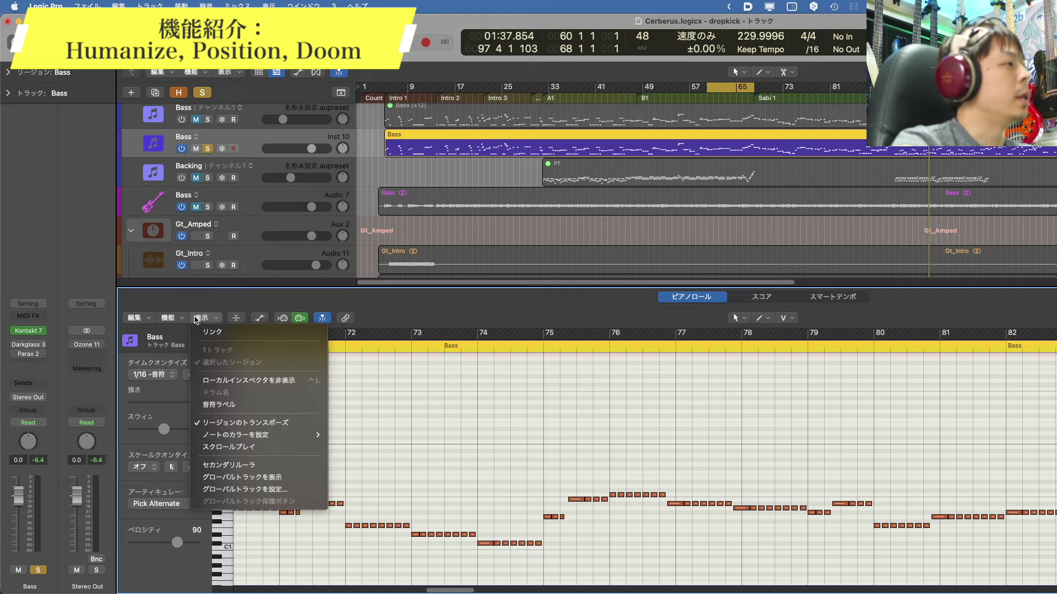
click(358, 445)
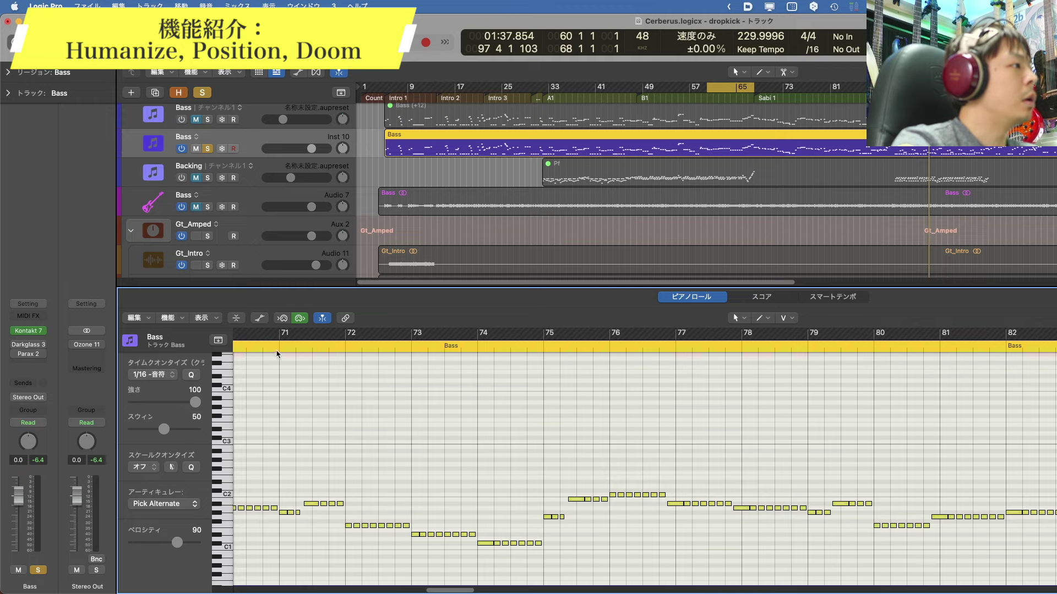
- Play the root-note passage with the cycle range set from bar 51 to 68, and bring up the bass instrument's main view
click(714, 97)
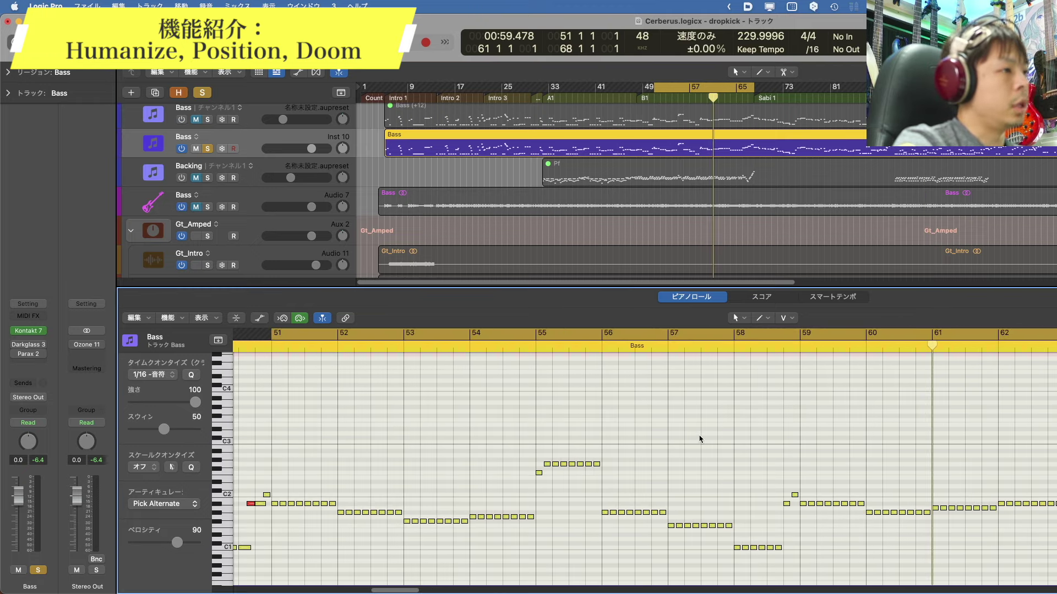
click(391, 512)
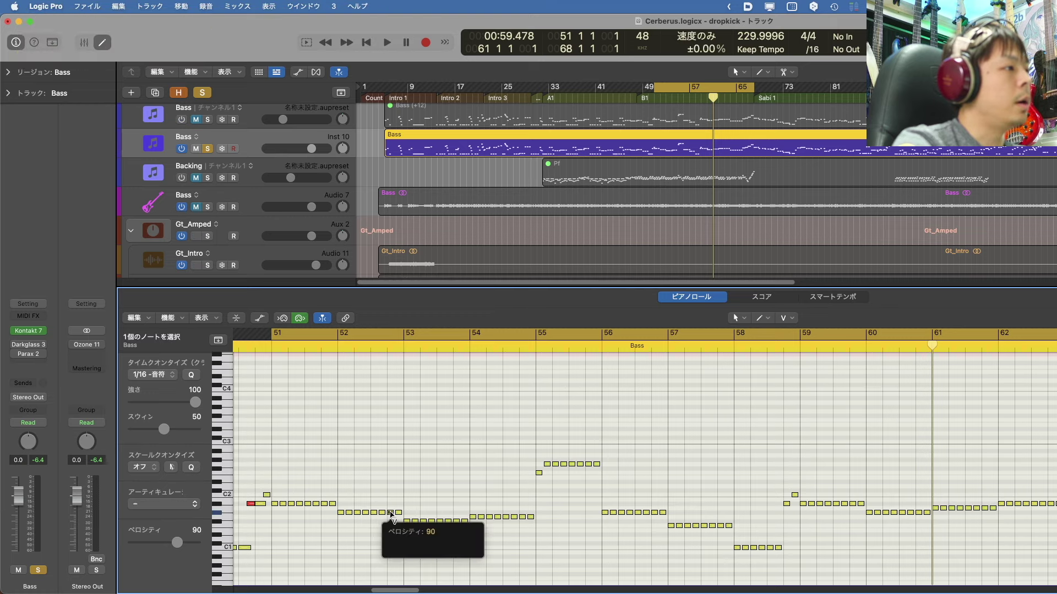
click(445, 417)
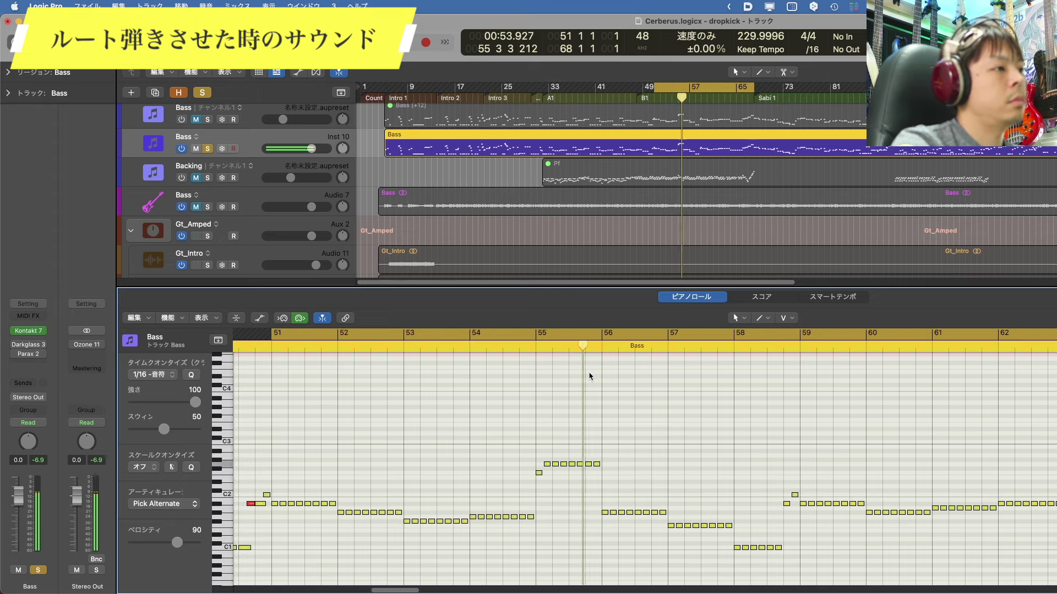
click(29, 331)
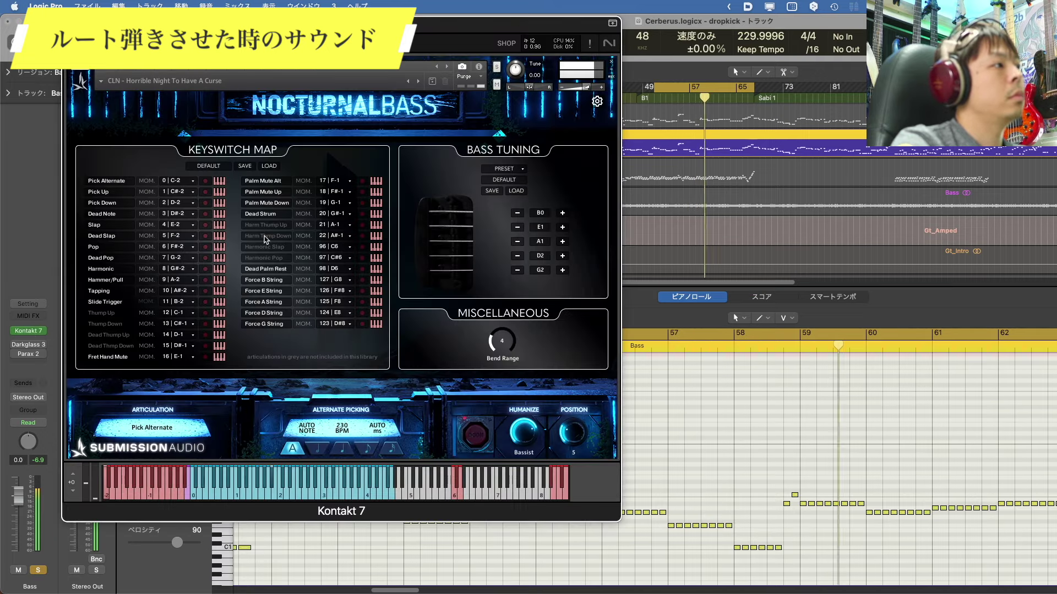
click(597, 101)
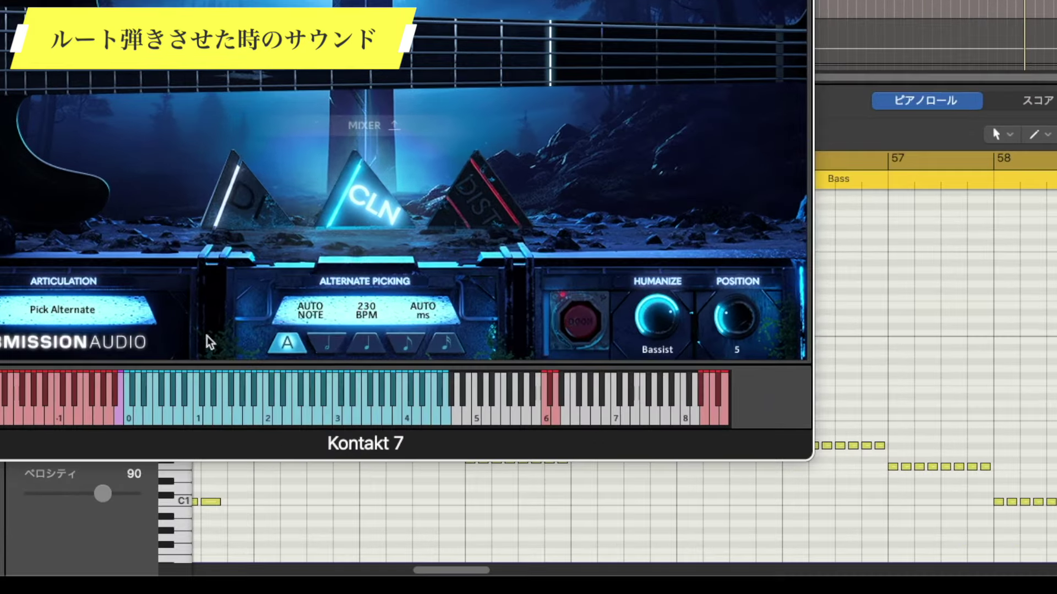
- Try the different Alternate Picking note values, including 1/2, and return the setting to Auto
click(327, 343)
click(366, 343)
click(327, 343)
click(287, 343)
click(328, 344)
click(366, 344)
click(407, 344)
click(444, 344)
click(408, 344)
click(365, 344)
click(328, 344)
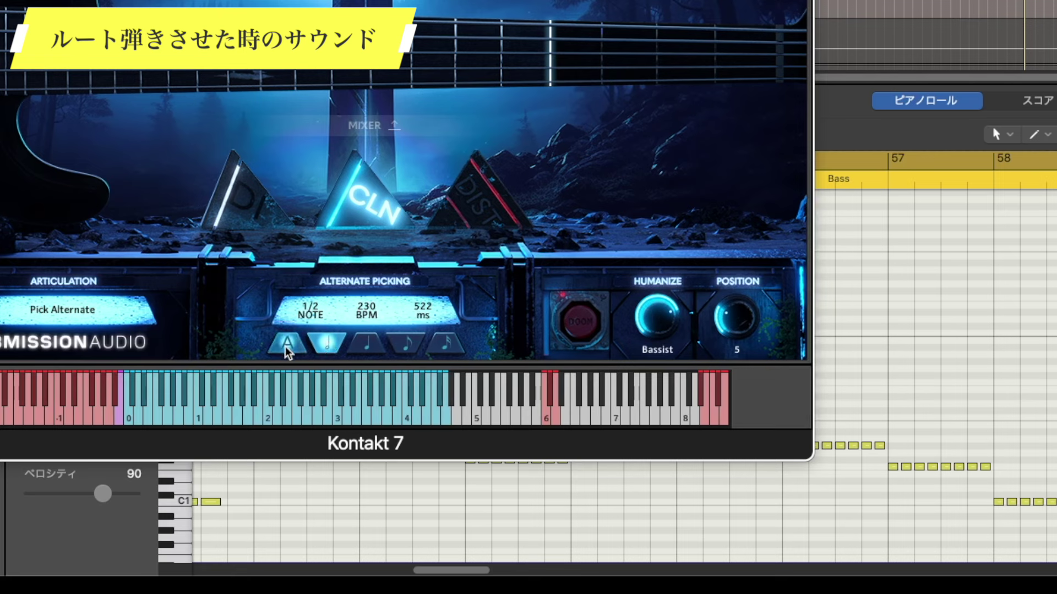
click(287, 346)
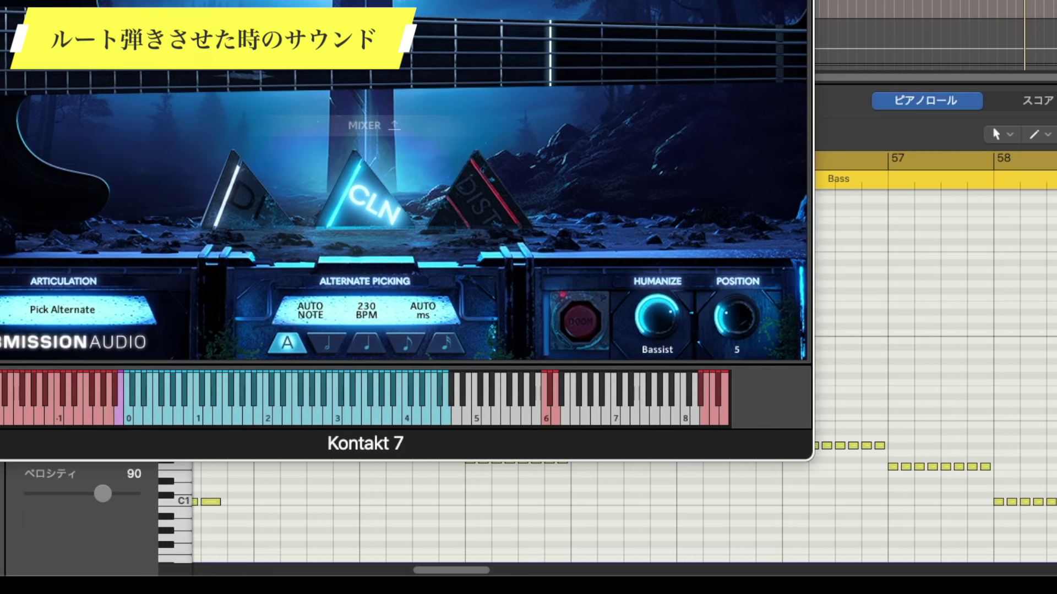
- Try lowering the first note of bar 58 to just below C0 to test how low the bass can play
click(935, 308)
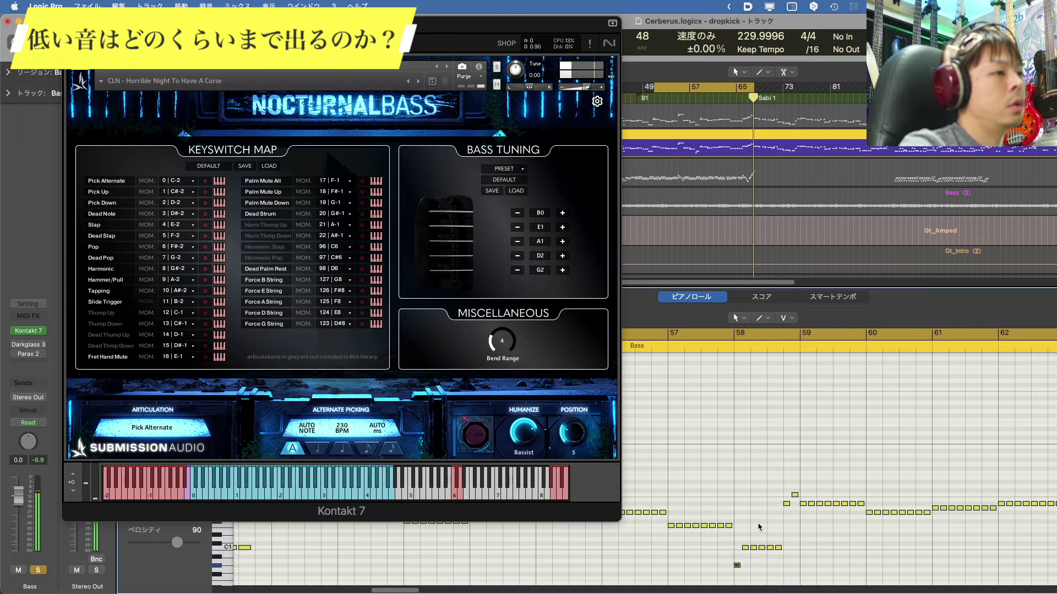
scroll(759, 528, down, 2)
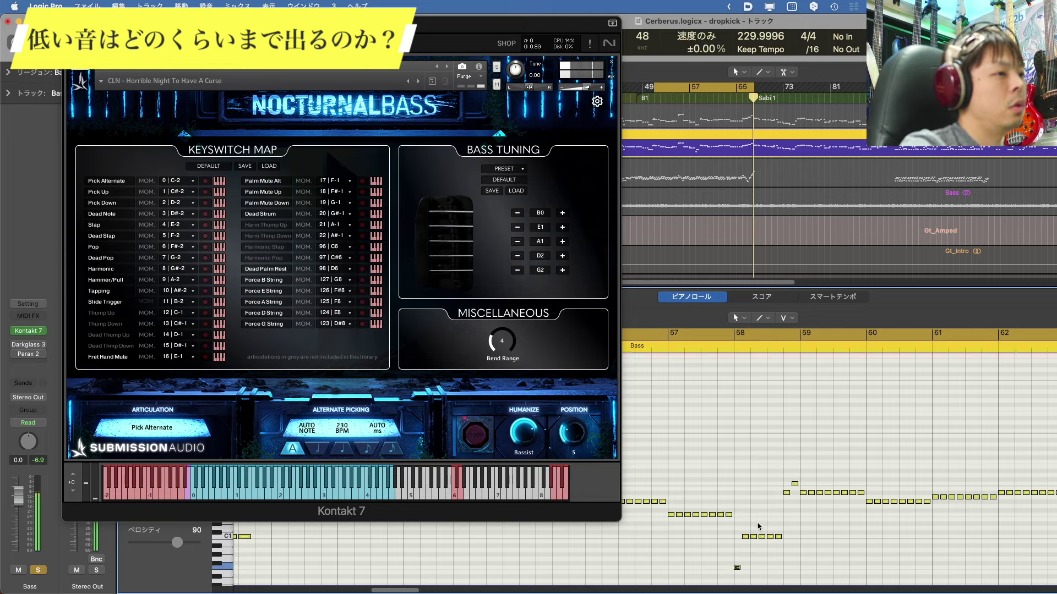
scroll(758, 527, down, 3)
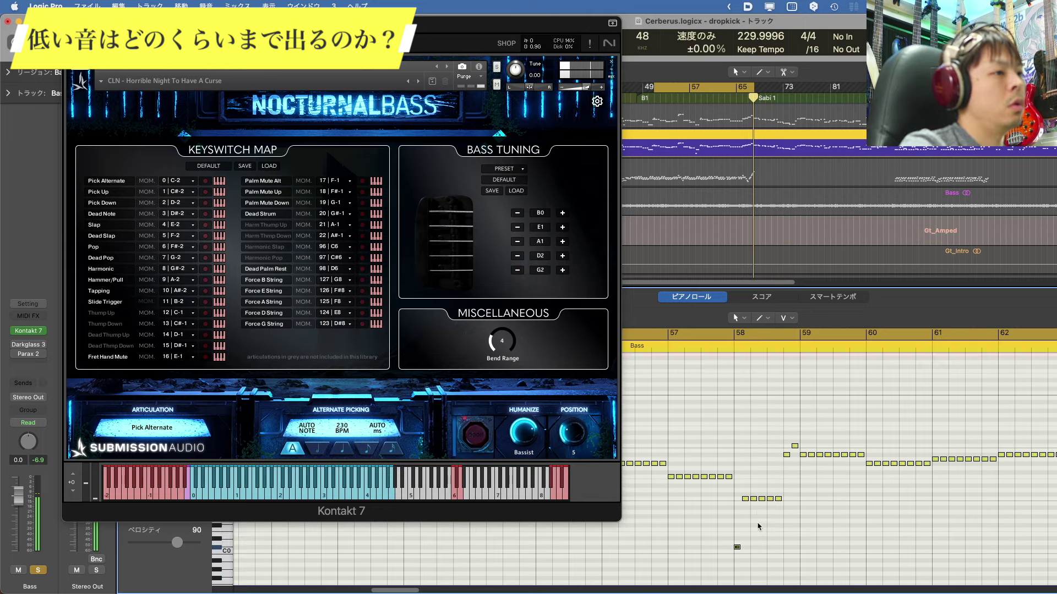
key(alt+Down)
key(alt+Up)
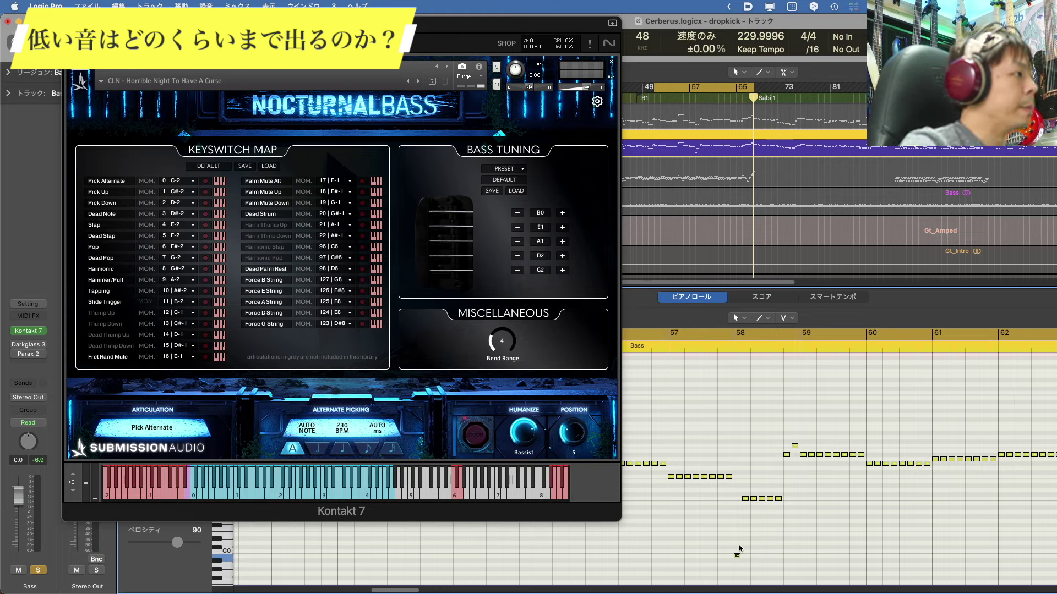
scroll(741, 549, down, 1)
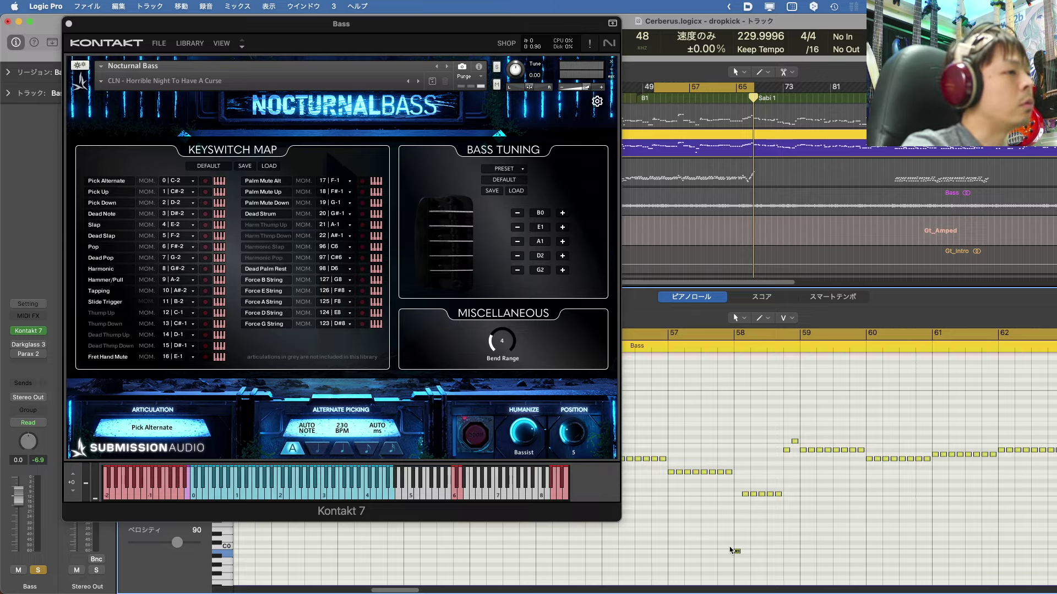
- Go over the articulation keyswitches in the keyswitch map and on the lowest octave of the instrument's on-screen keyboard
click(597, 102)
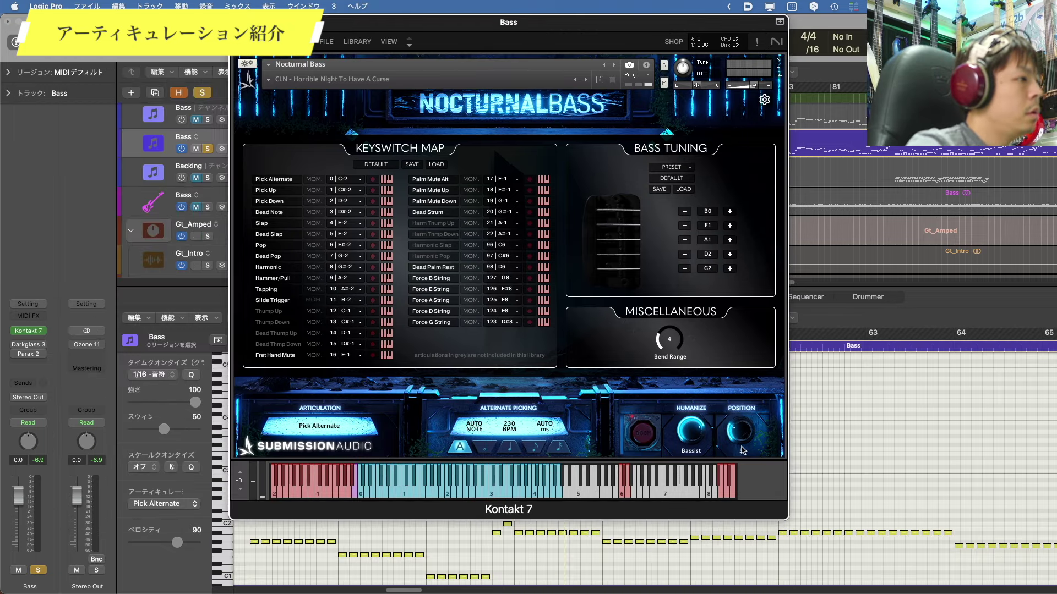
click(280, 492)
click(276, 479)
click(287, 494)
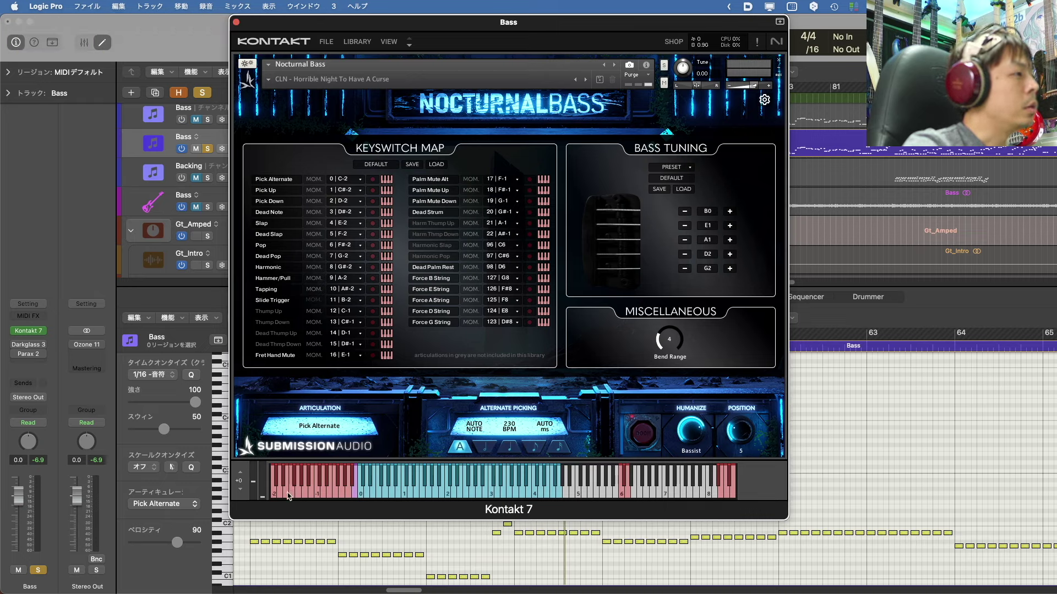
click(297, 493)
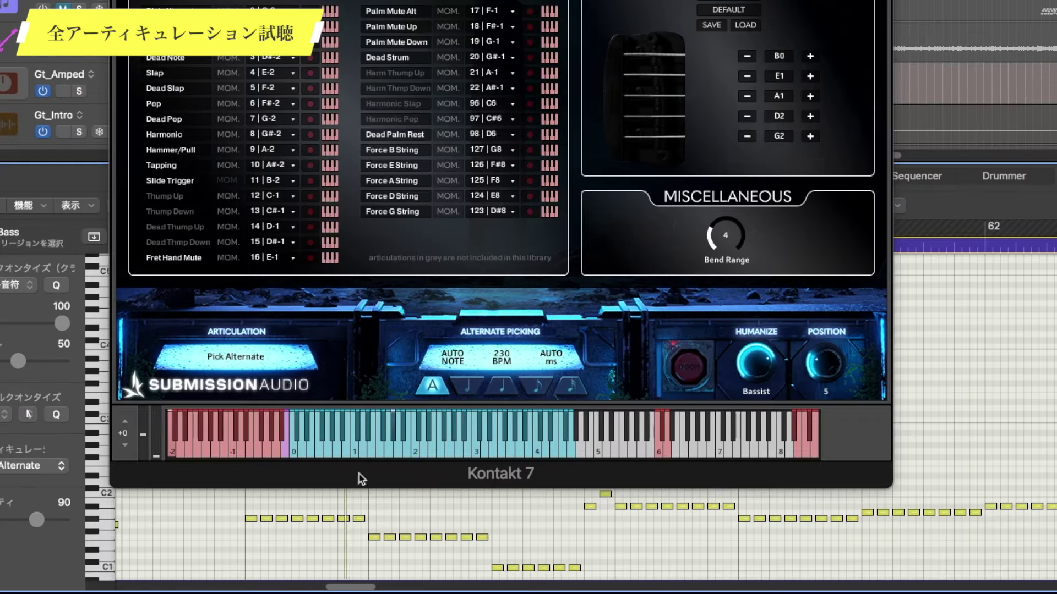
- Audition the Pick Up, Pick Down, Dead Note, Slap, Dead Slap, Pop and Dead Pop articulations over the looping bass part
click(175, 437)
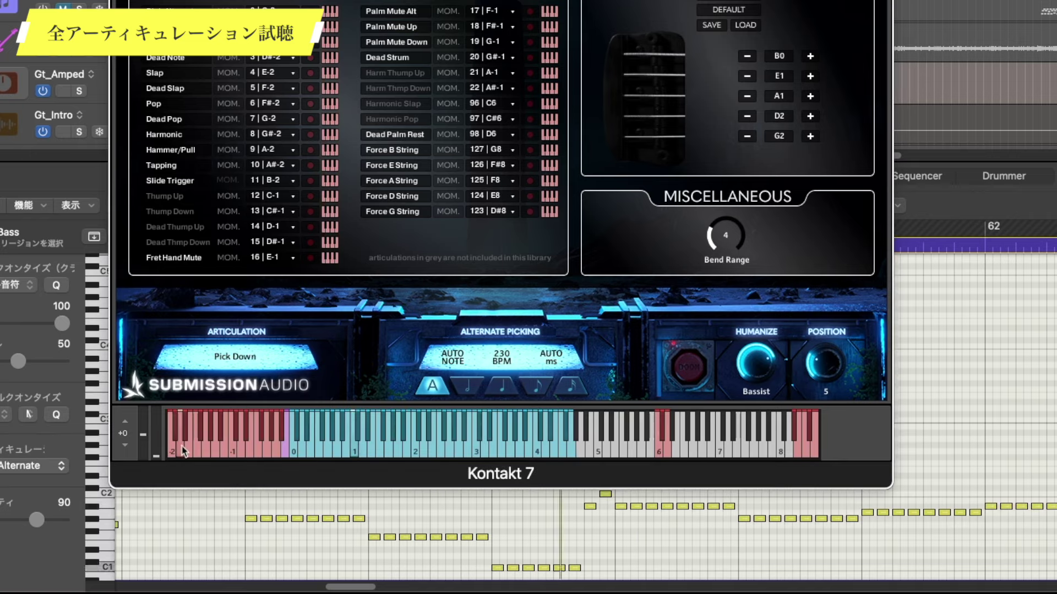
click(183, 451)
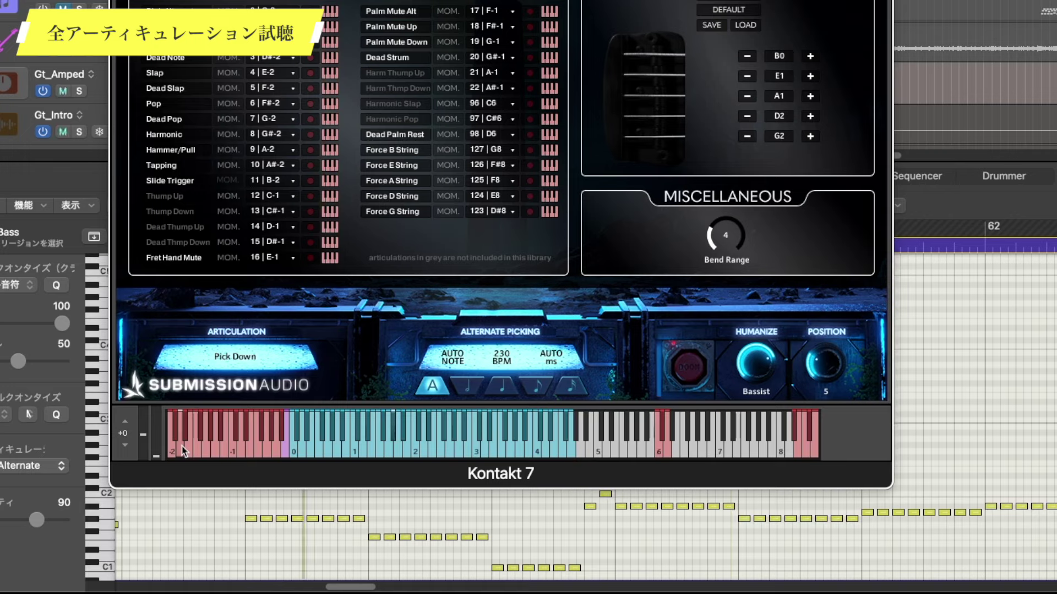
click(188, 441)
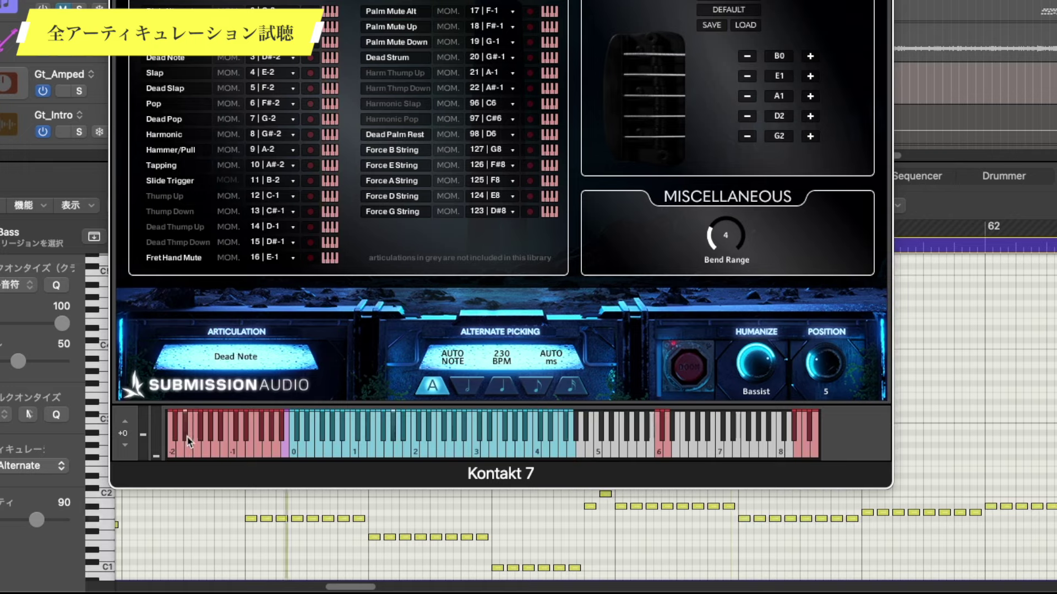
click(188, 452)
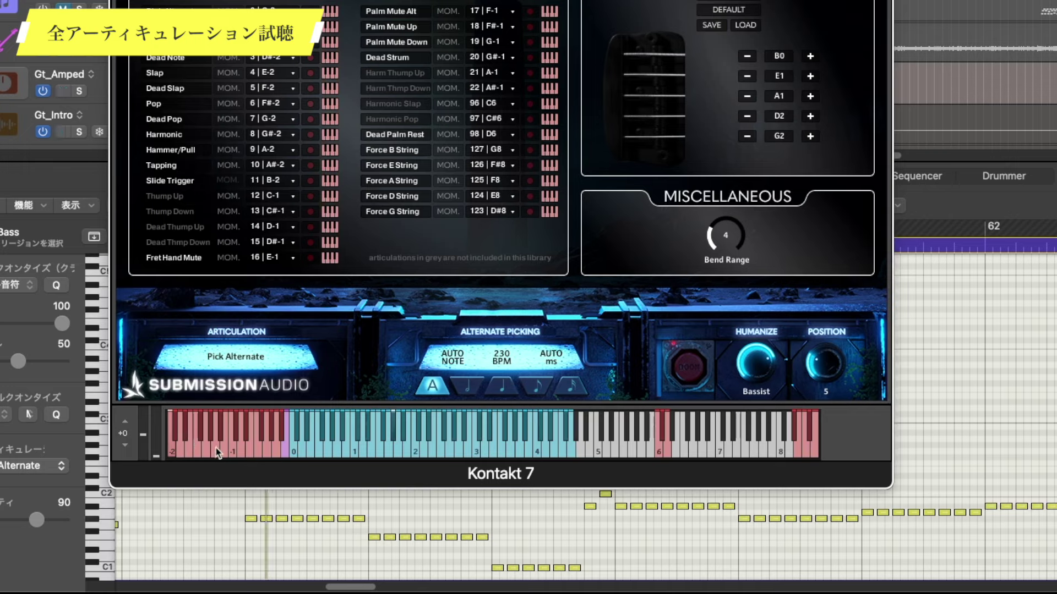
click(201, 449)
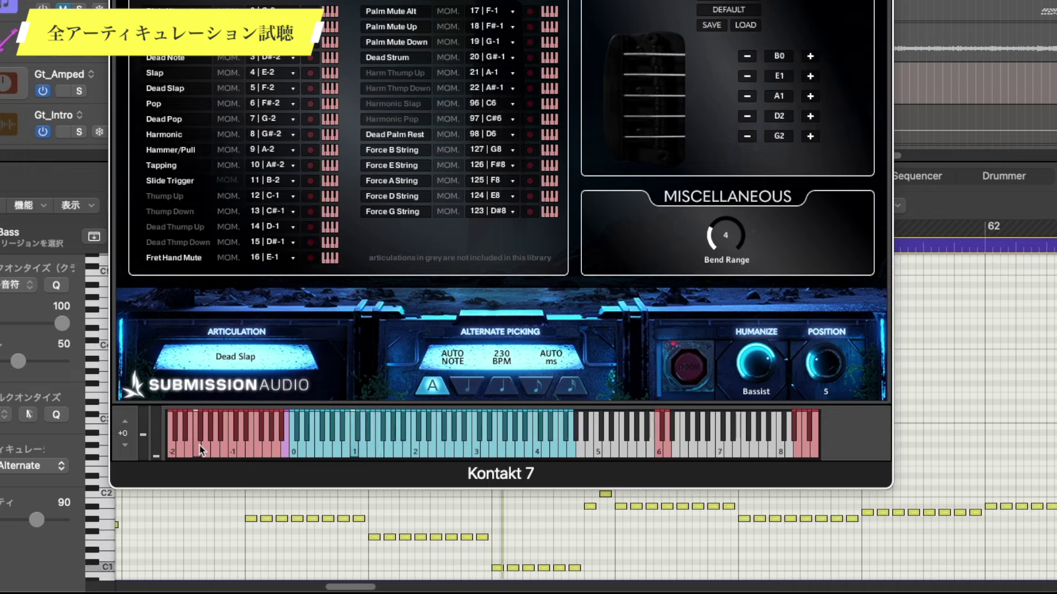
click(202, 441)
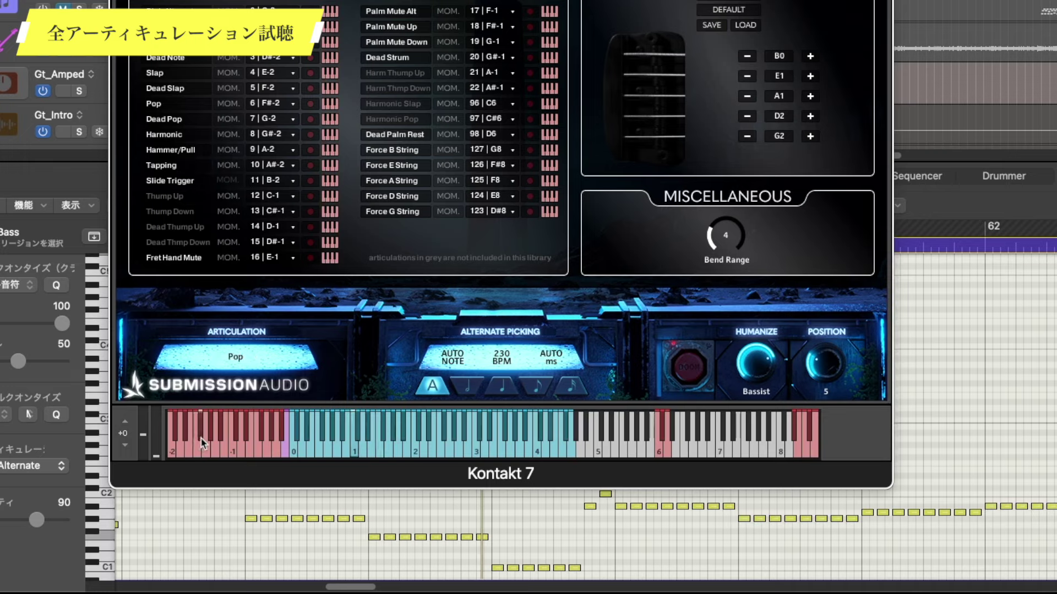
click(205, 450)
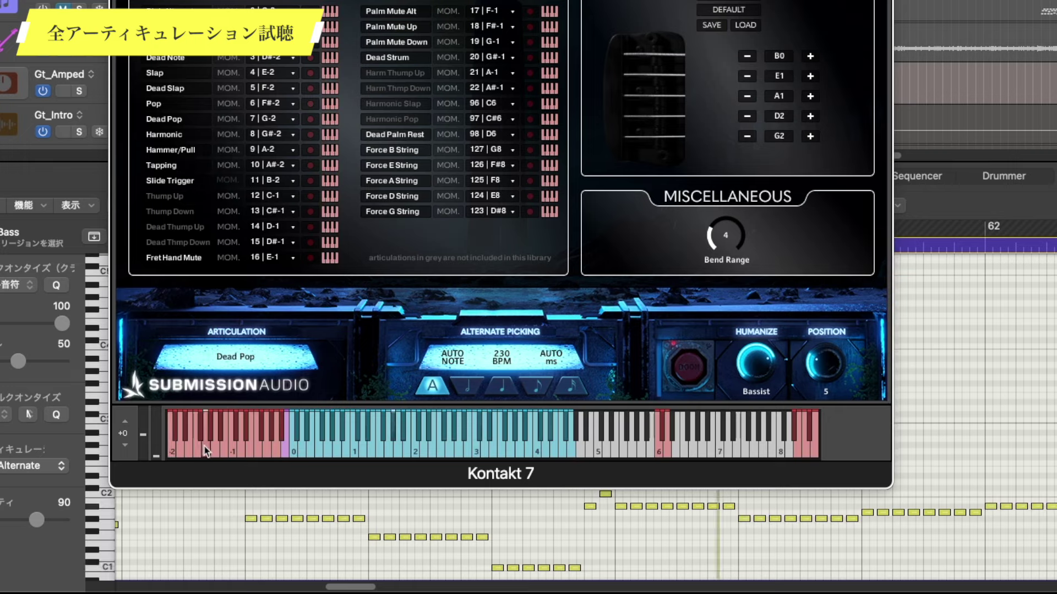
- Audition the Harmonic, Hammer/Pull, Tapping, Slide Trigger and Thump Up articulations over the looping bass part
click(211, 440)
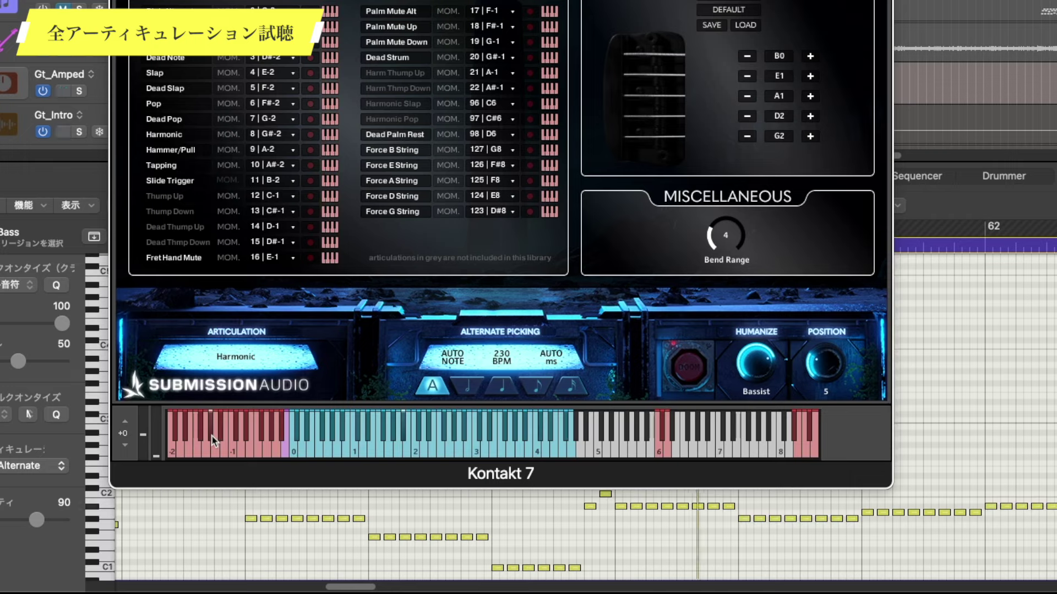
click(216, 449)
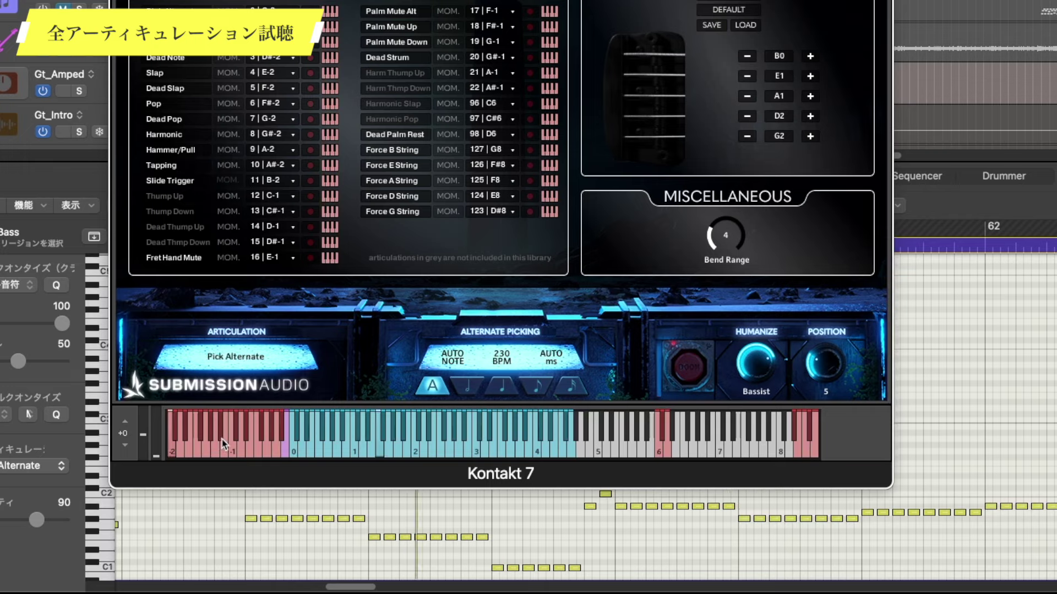
click(223, 442)
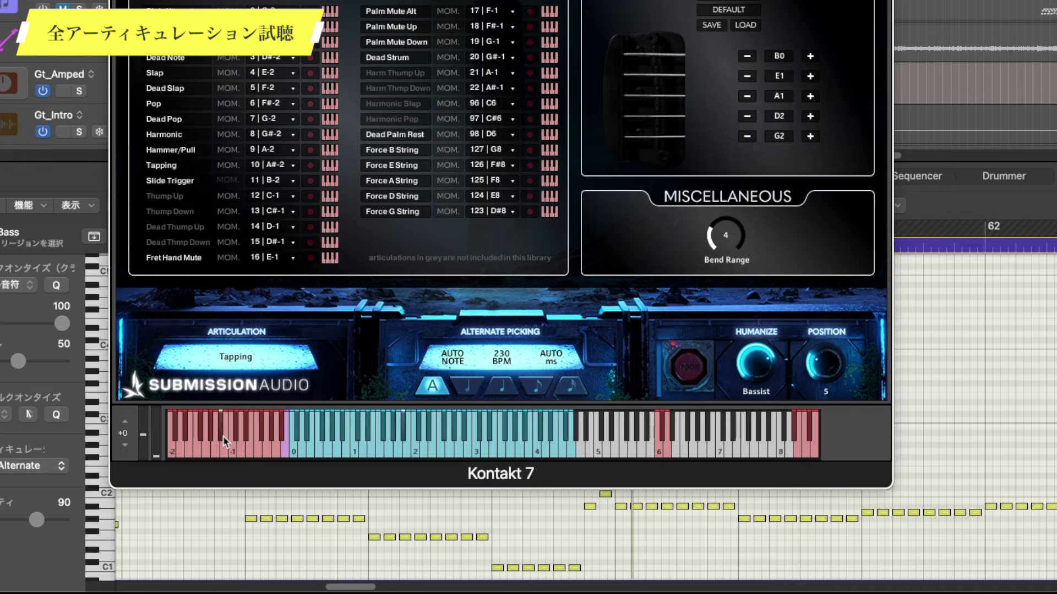
click(224, 448)
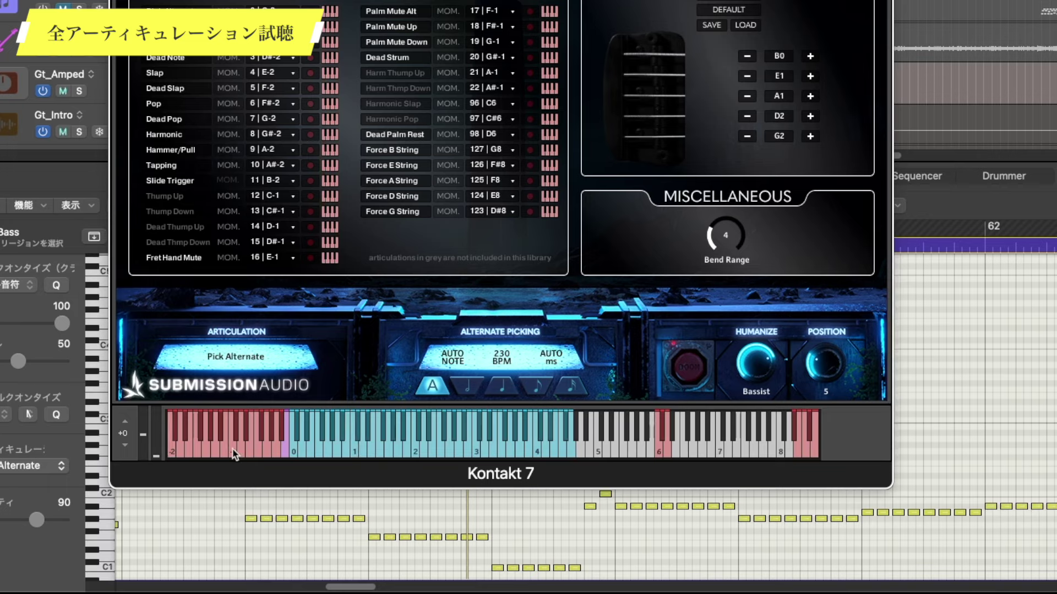
click(233, 448)
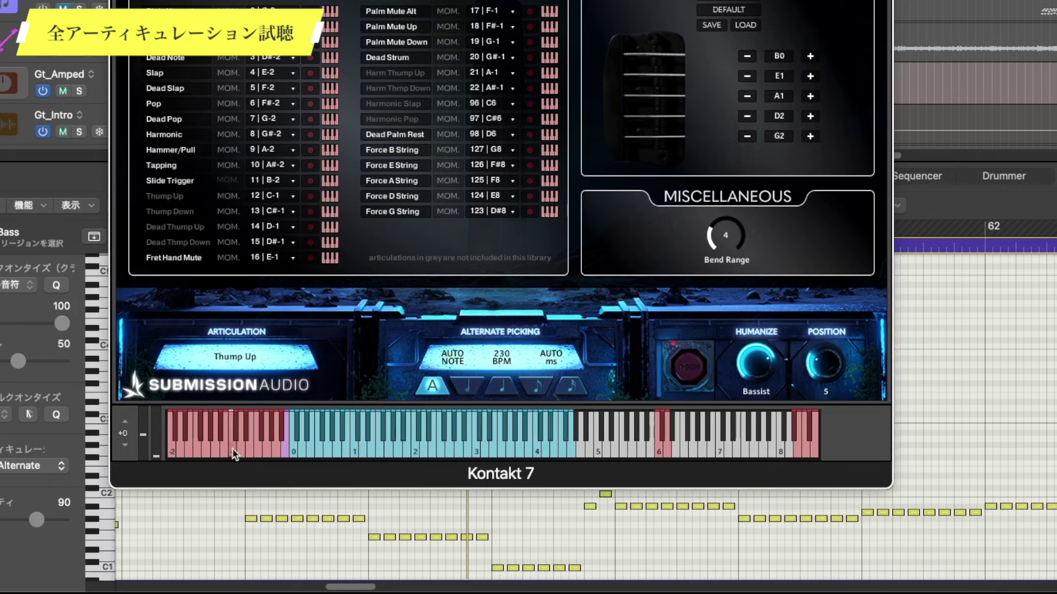
- Audition the Harmonic Slap, Harmonic Pop and Dead Palm Rest articulations using the high keyswitches starting at C6
click(659, 451)
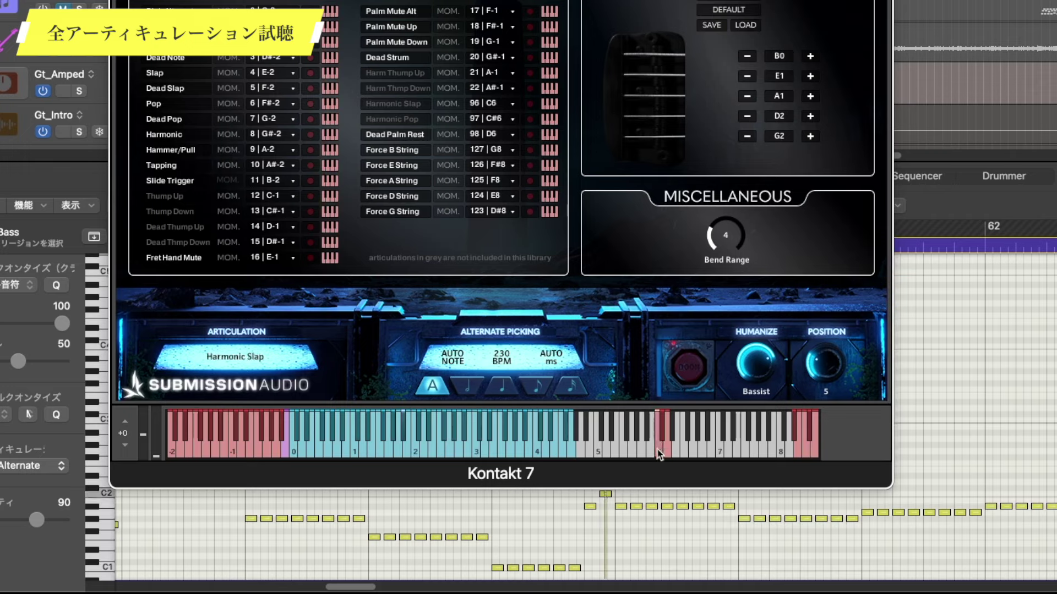
click(663, 436)
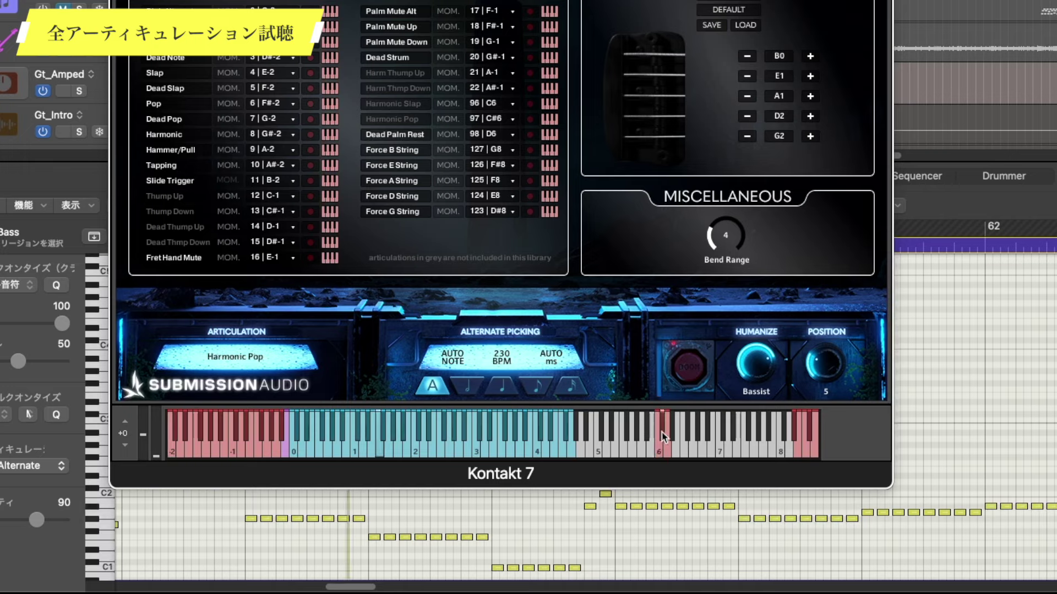
click(668, 449)
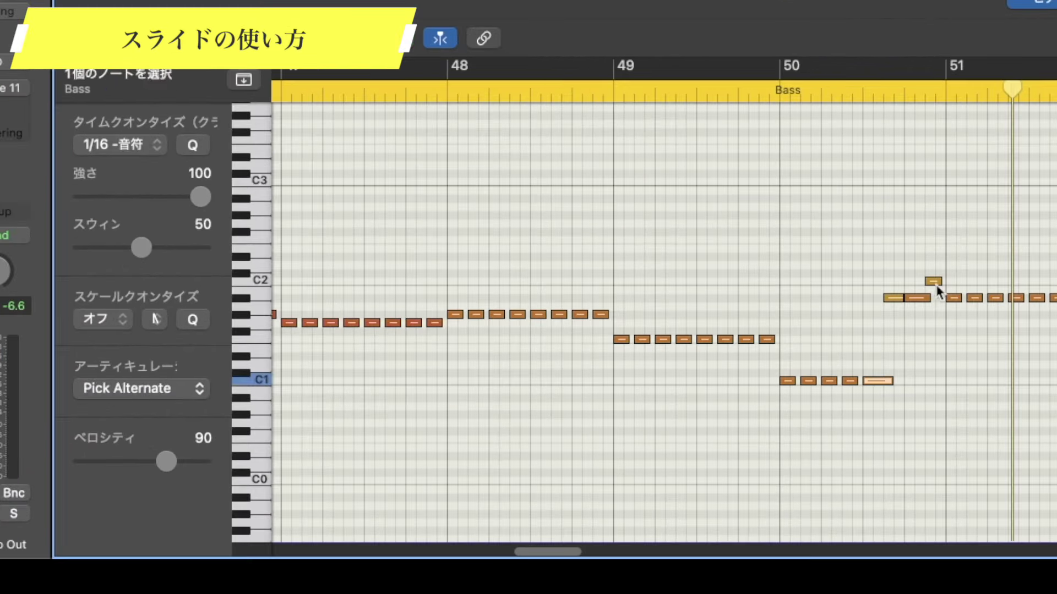
- Lengthen the last C1 note and the long A#1 note in bar 50 to overlap the slide notes that follow them
shift+click(922, 299)
drag(923, 297, 888, 307)
click(867, 258)
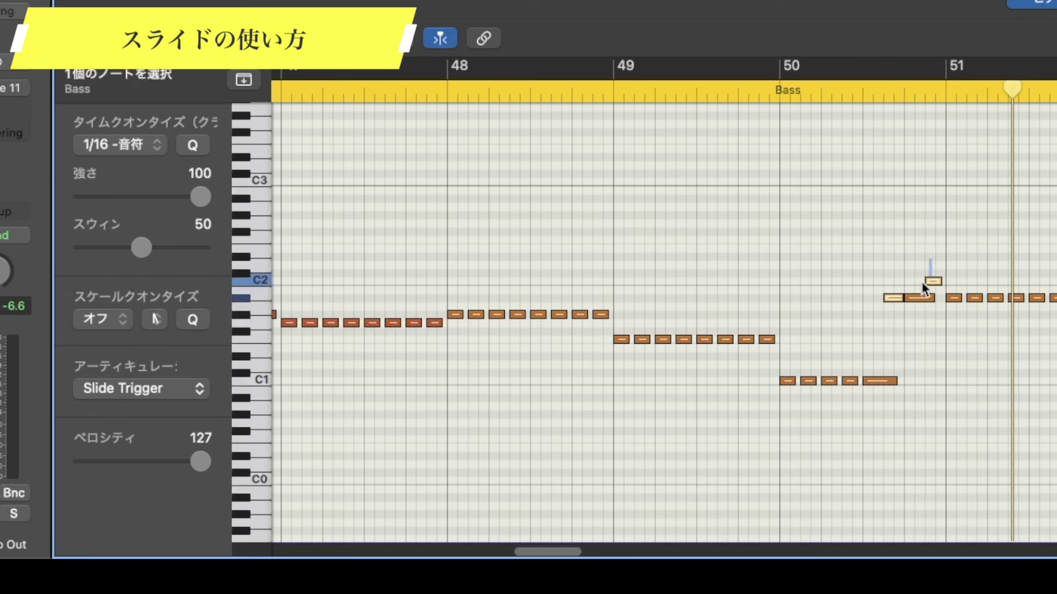
- Assign the Slide Trigger articulation to the short A#1 note and the C2 note at the end of bar 50
shift+click(933, 281)
click(170, 391)
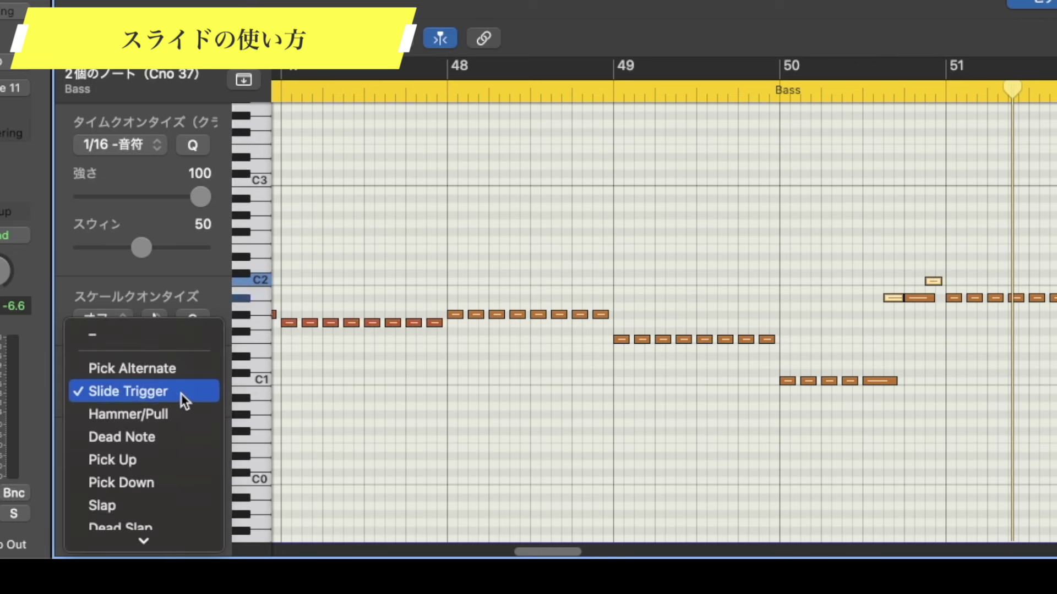
click(177, 392)
click(824, 257)
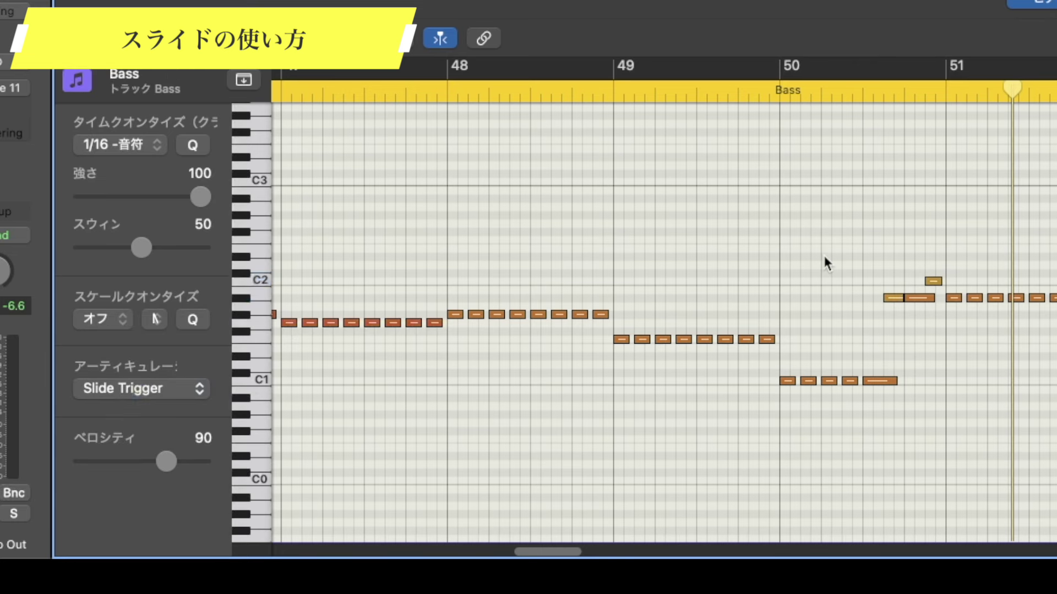
- Play the bass part from bar 47 and examine the slides in bar 50
click(325, 91)
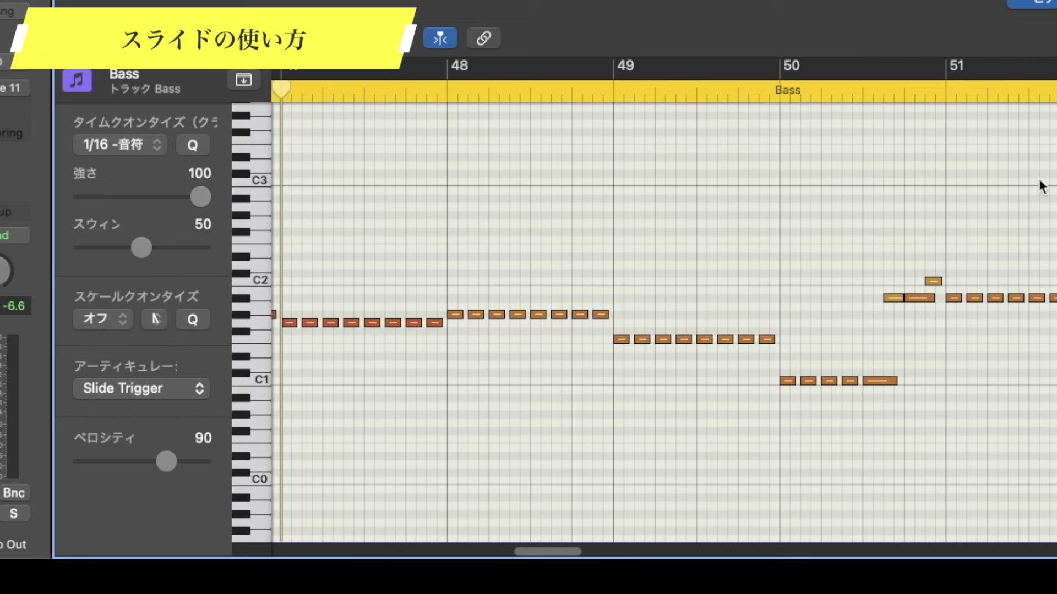
key(space)
scroll(1041, 184, left, 2)
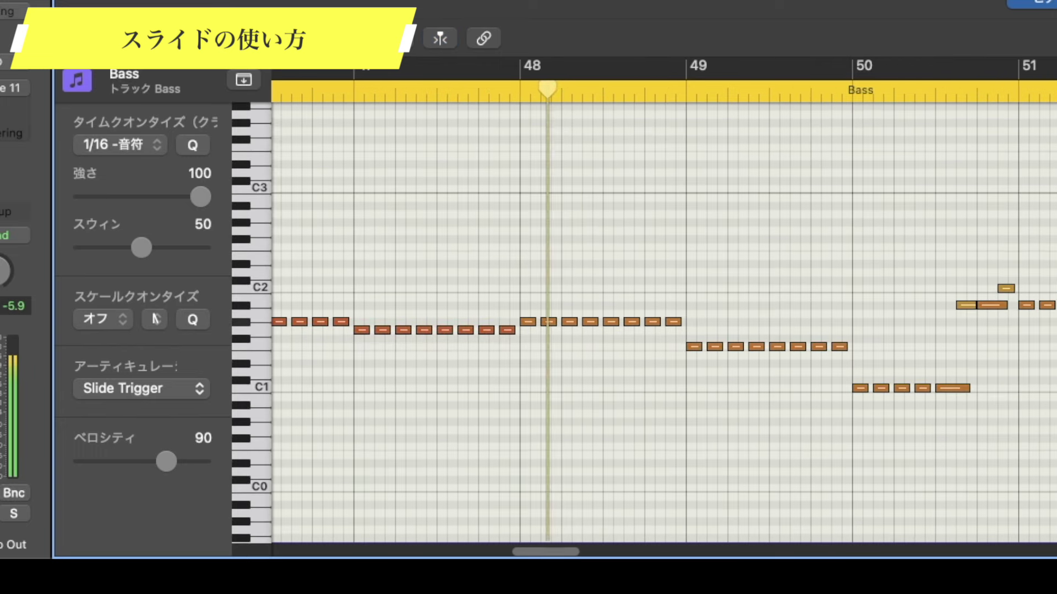
scroll(664, 323, right, 5)
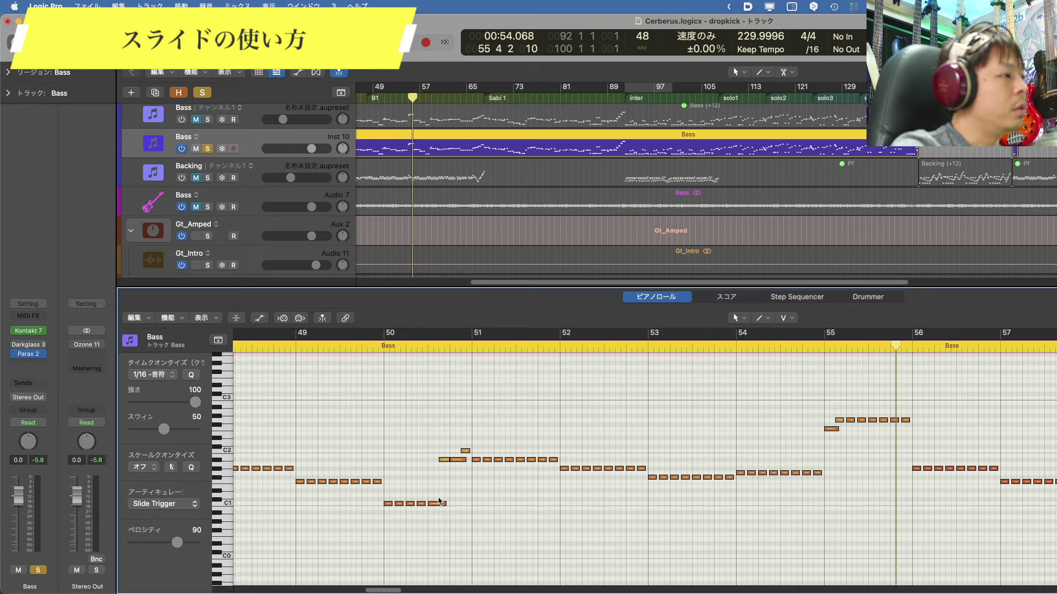
click(432, 502)
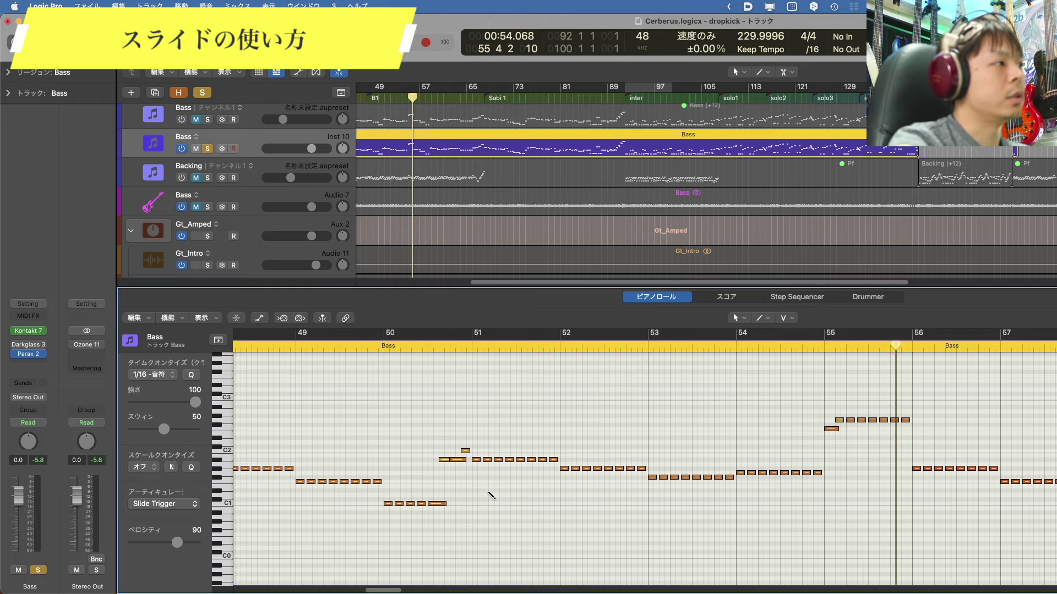
scroll(489, 495, down, 1)
scroll(489, 493, up, 3)
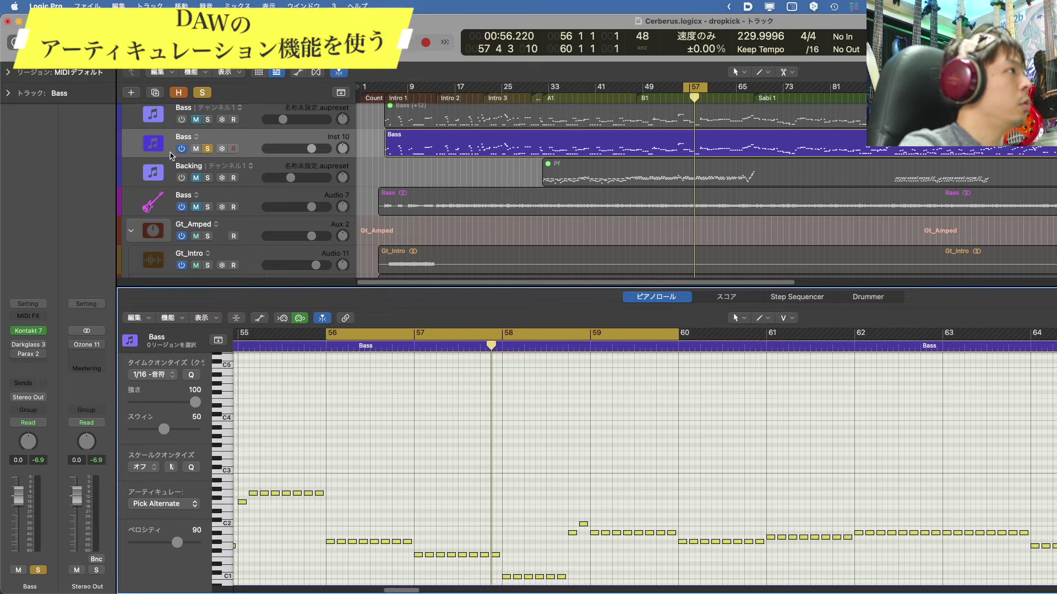
- Turn off solo on the Bass instrument track and bring up the Bass region's notes from bar 92 in the piano roll
click(207, 149)
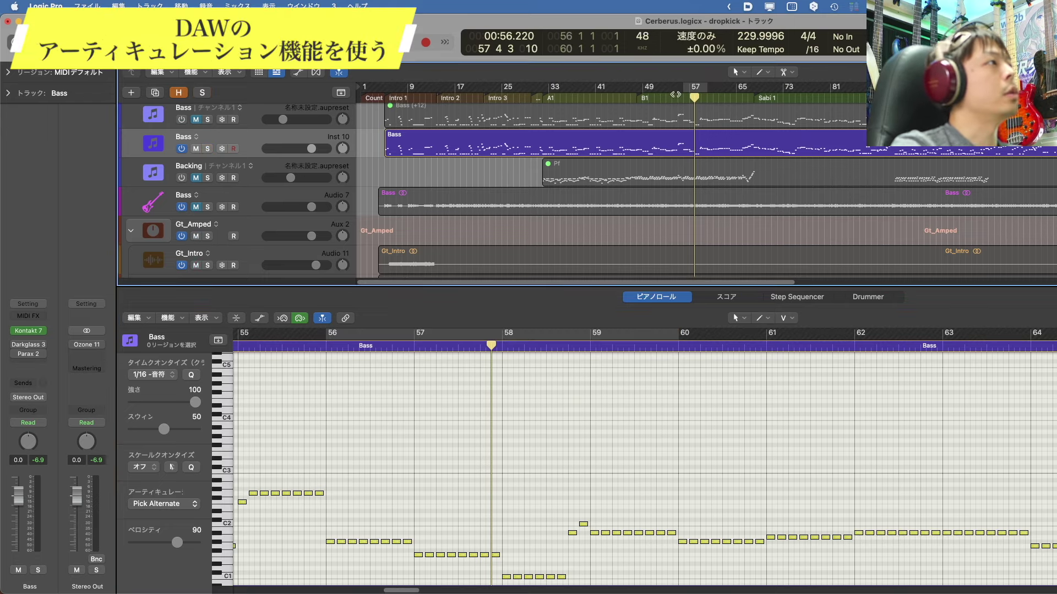
scroll(484, 150, right, 10)
click(484, 150)
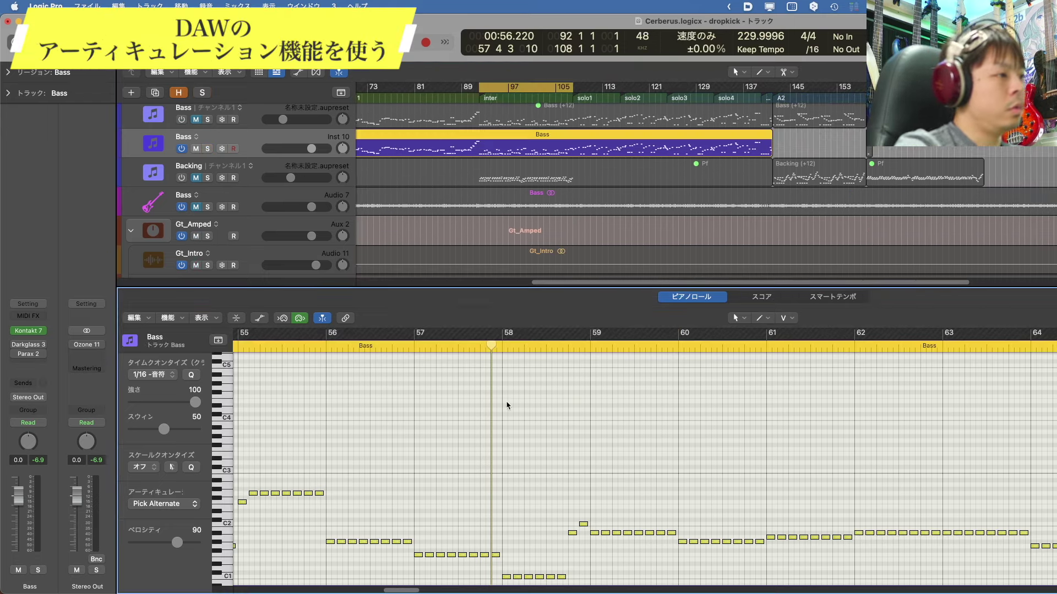
key(space)
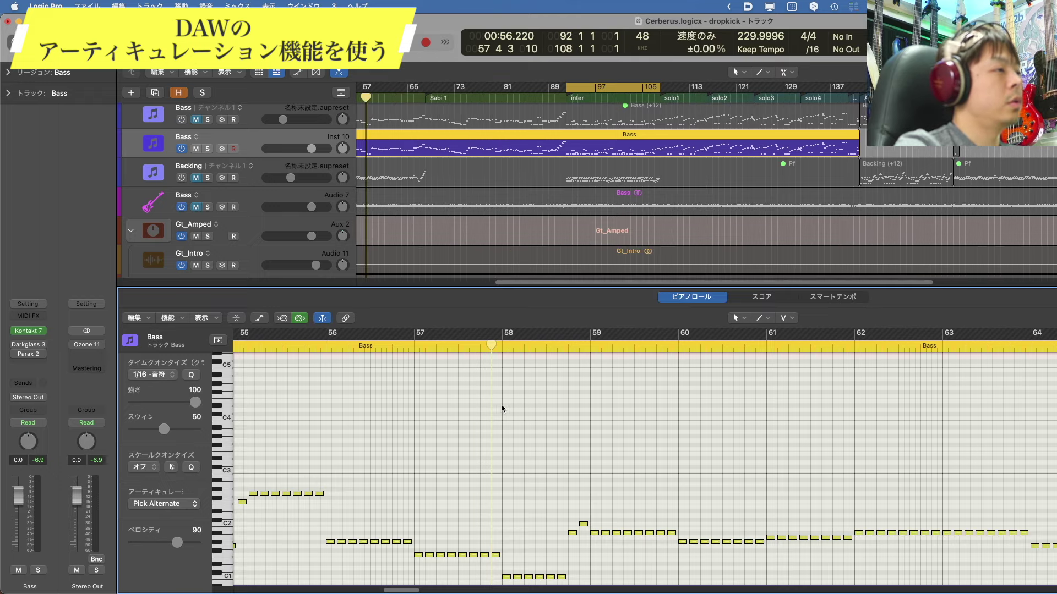
scroll(640, 190, right, 20)
scroll(639, 187, left, 15)
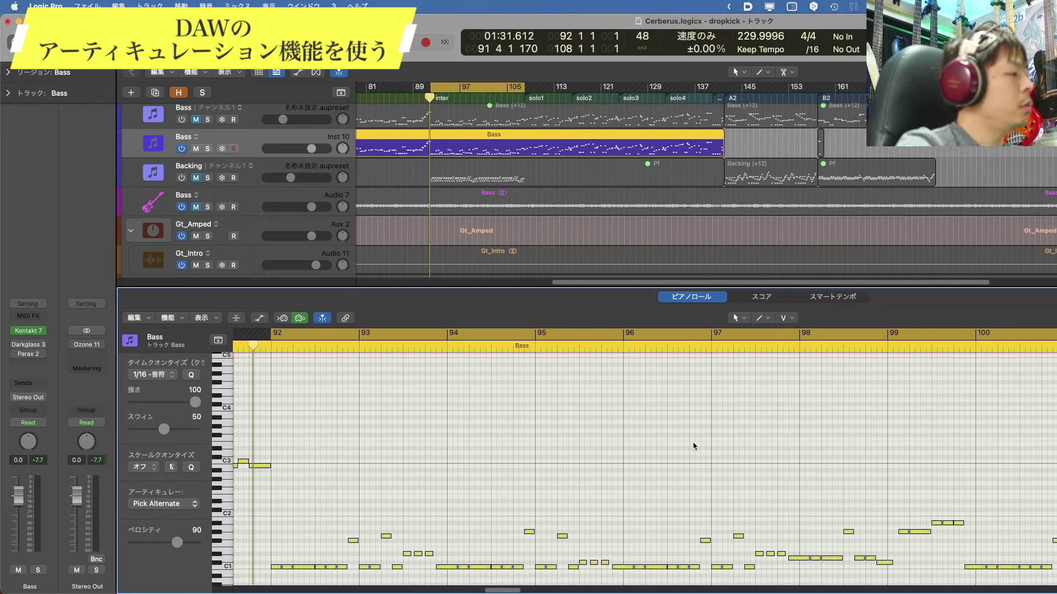
scroll(369, 523, down, 5)
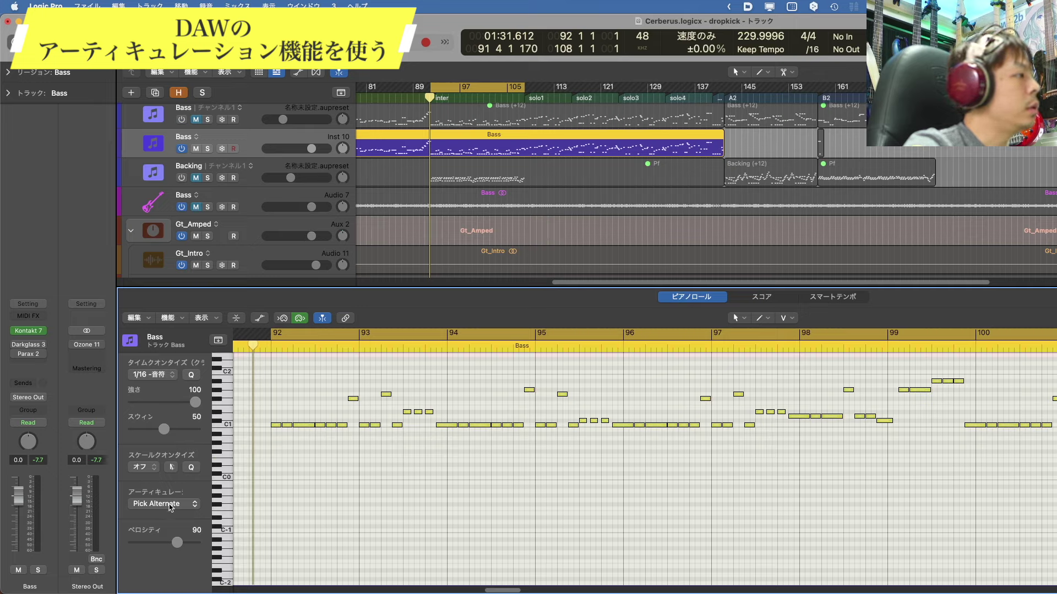
- Look through the articulations that can be assigned to the bass notes, leaving Pick Alternate selected
click(186, 504)
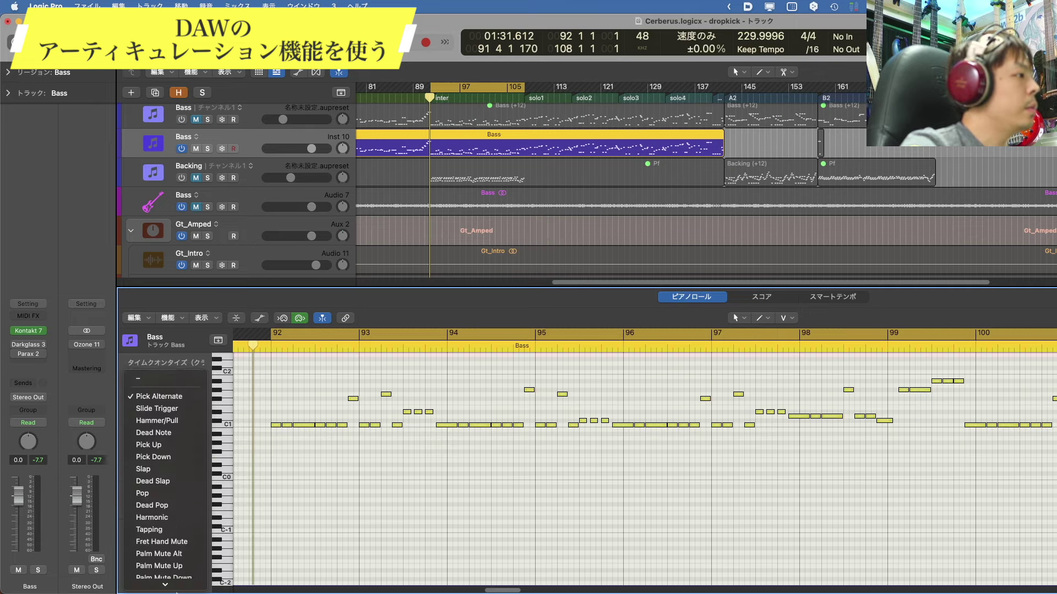
click(265, 450)
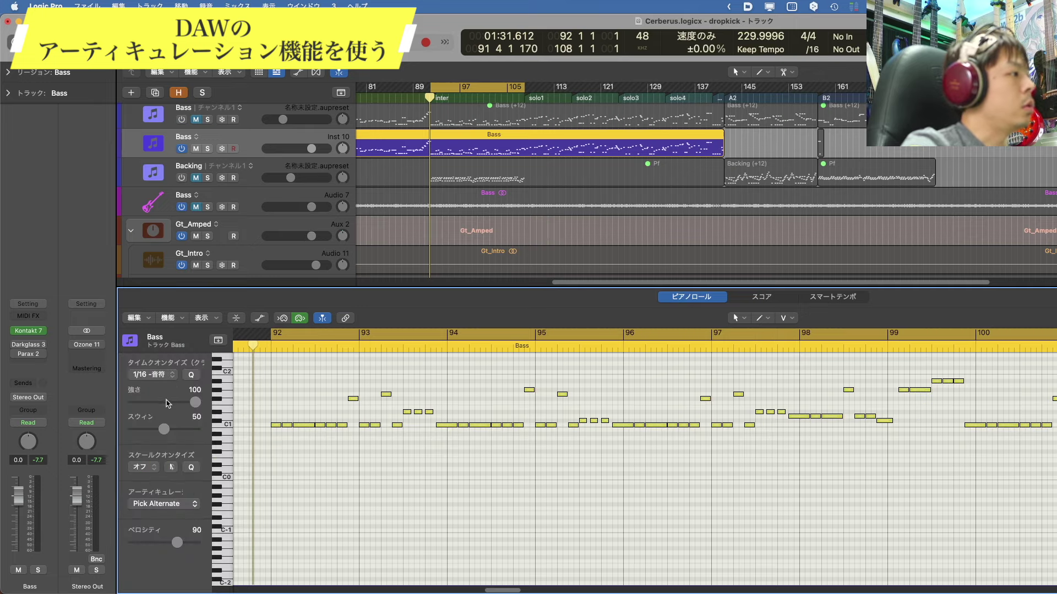
click(194, 506)
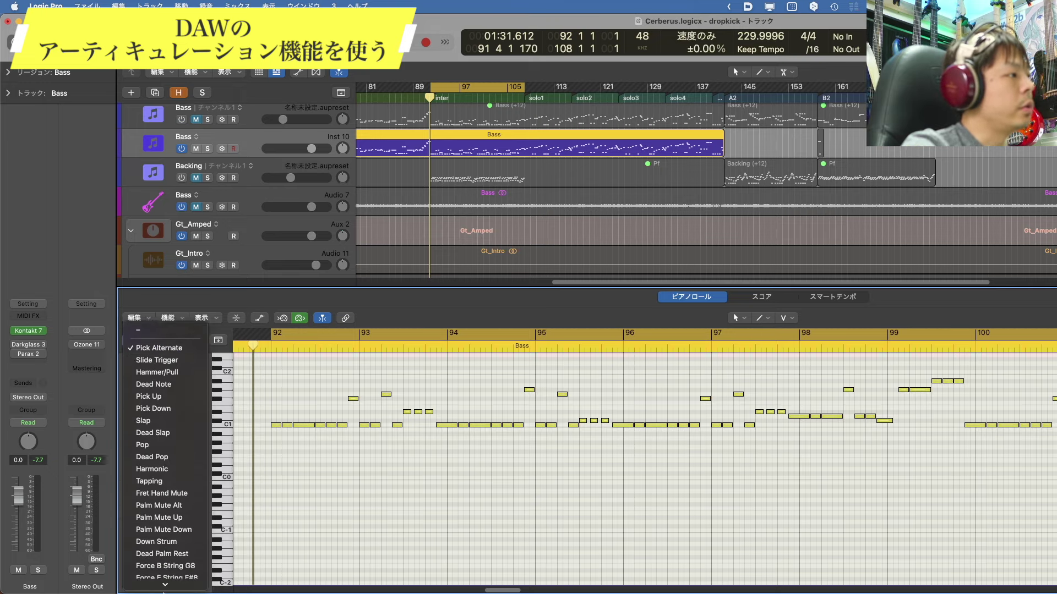
click(286, 373)
- Color the notes in the piano roll by articulation
click(202, 319)
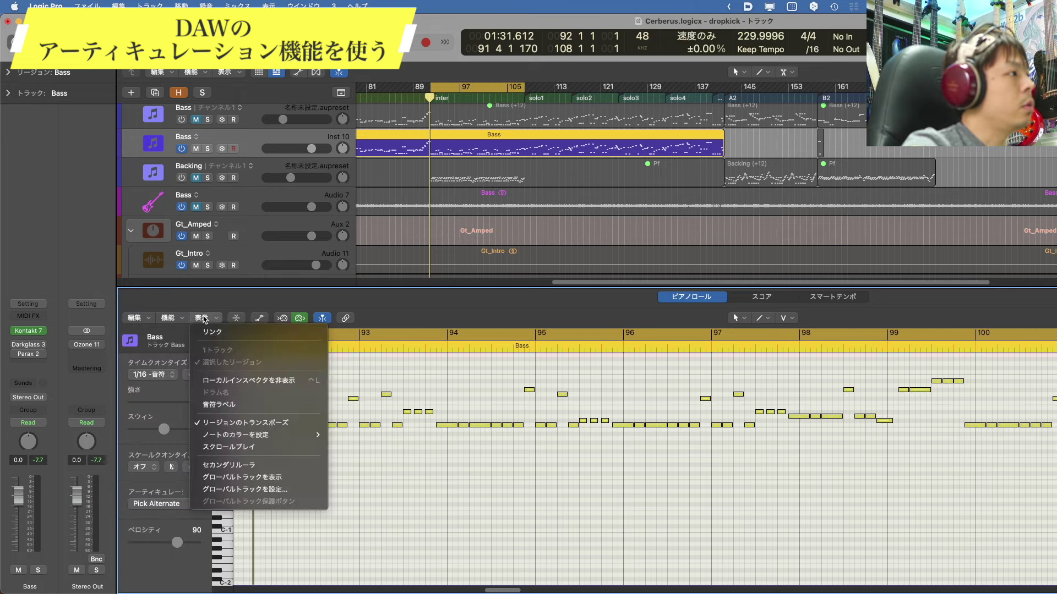
mouse_move(266, 436)
click(388, 473)
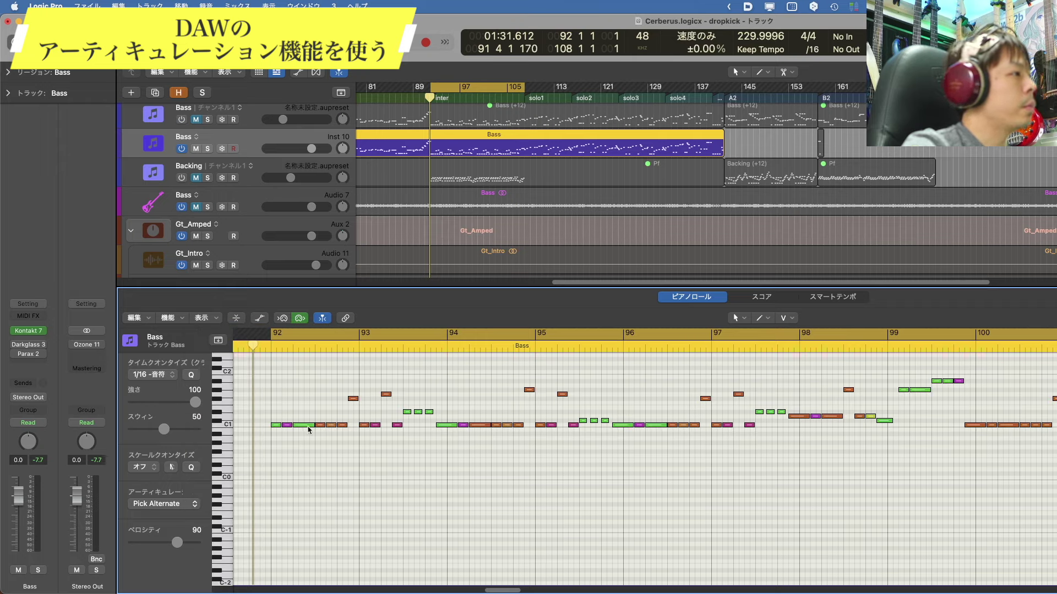
- Check which articulation is assigned to each of the first three notes in bar 92
click(274, 426)
click(194, 503)
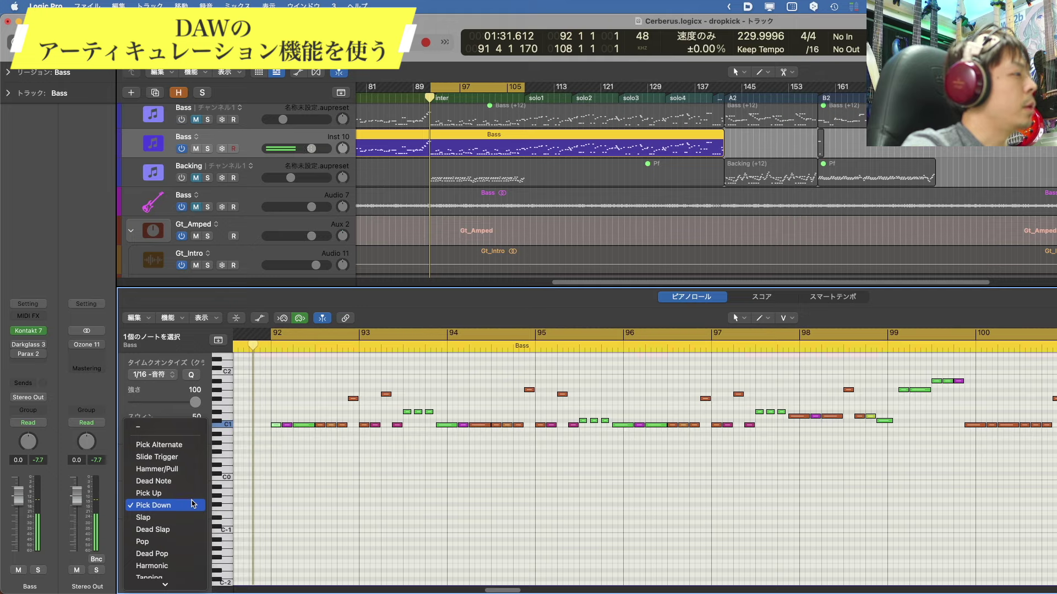
click(194, 504)
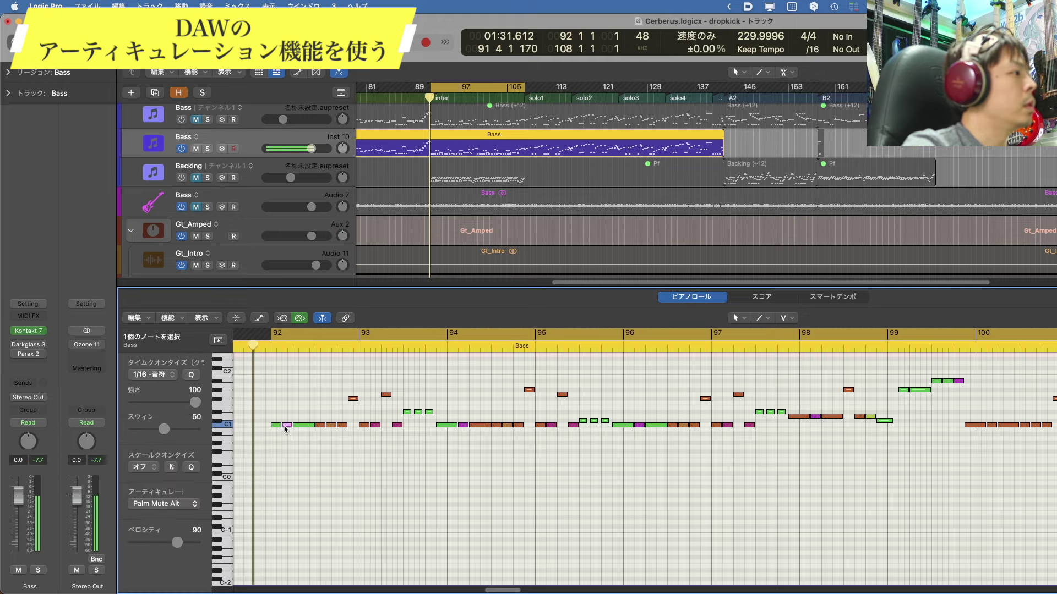
click(194, 505)
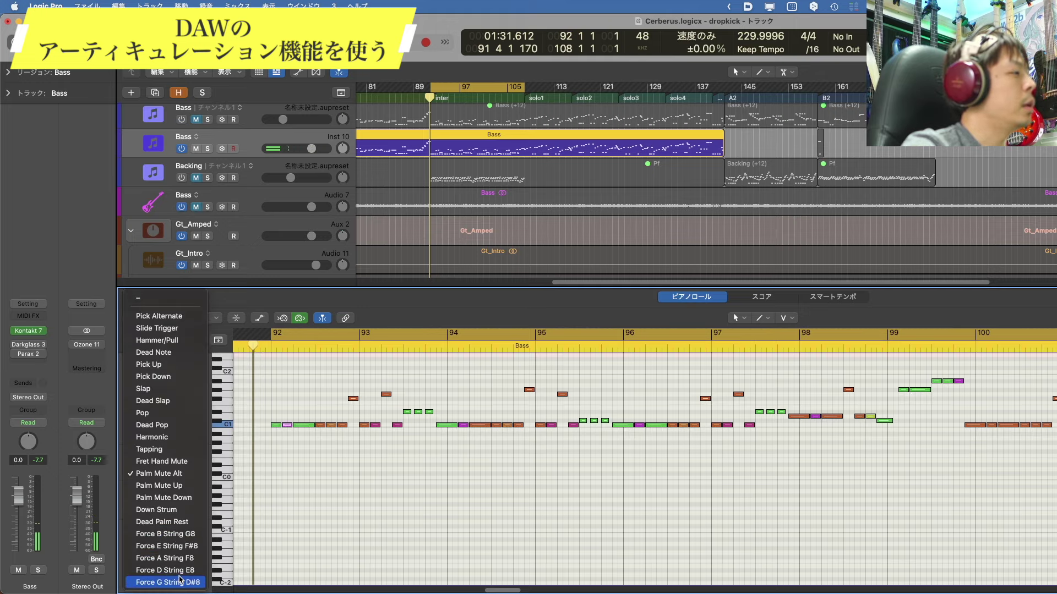
click(297, 406)
click(299, 426)
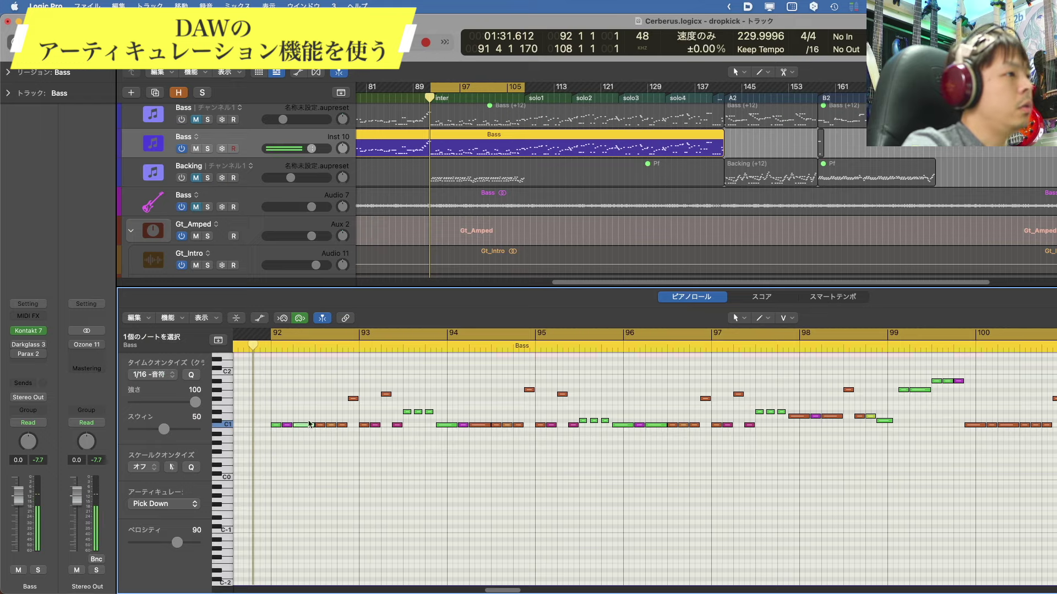
click(551, 488)
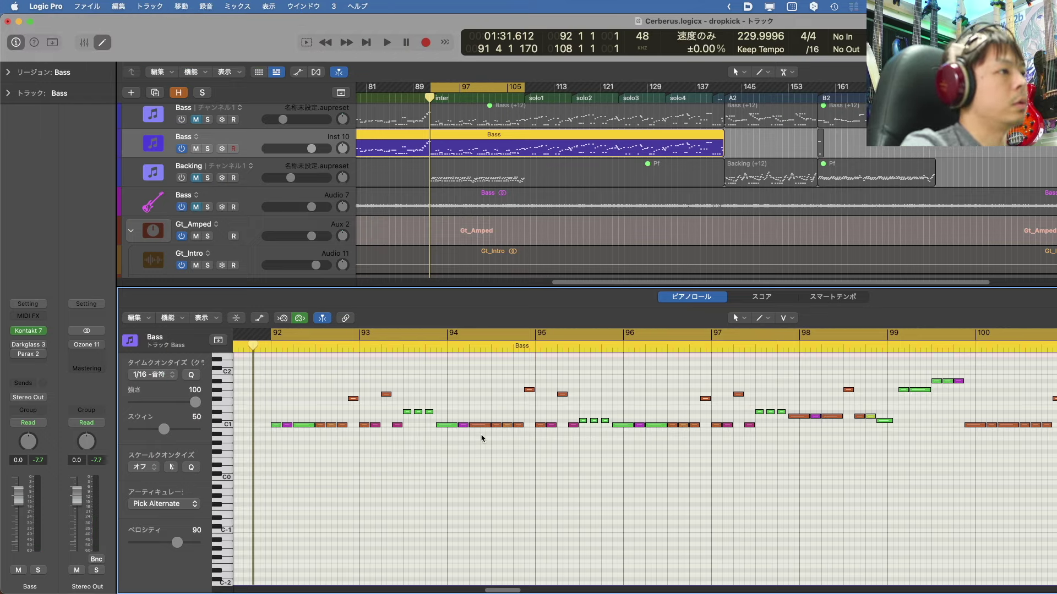
- Try adding a low key-switch note just above C-2 at the start of bar 92, and undo it
scroll(485, 395, up, 4)
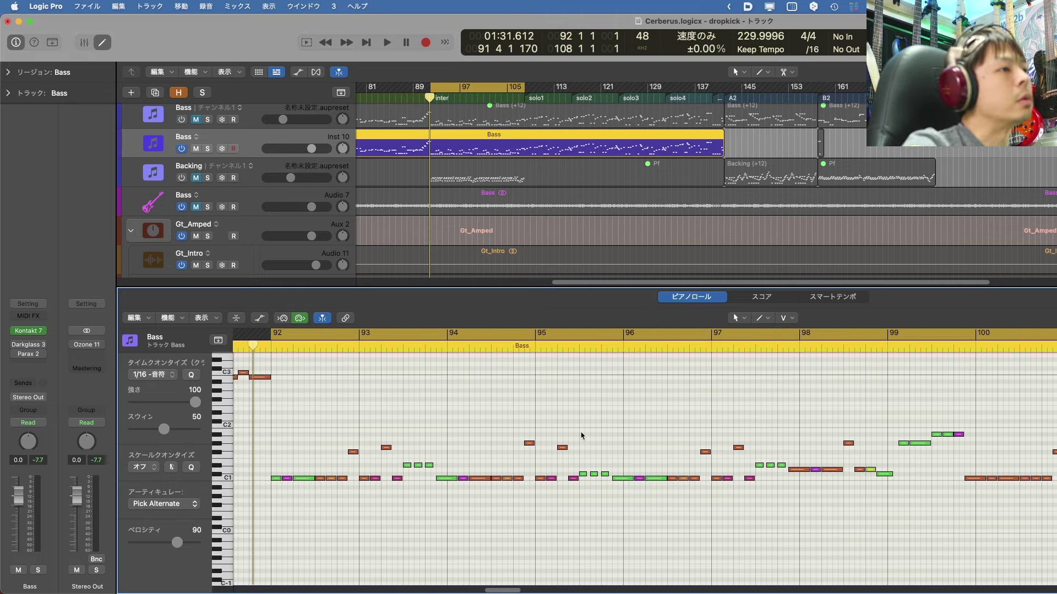
scroll(371, 498, down, 4)
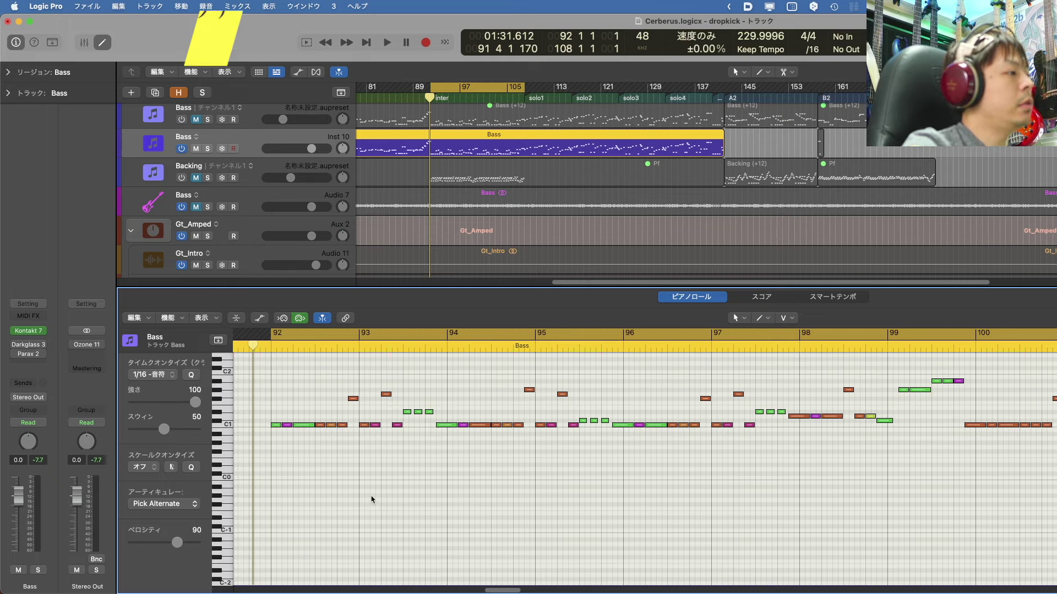
click(274, 566)
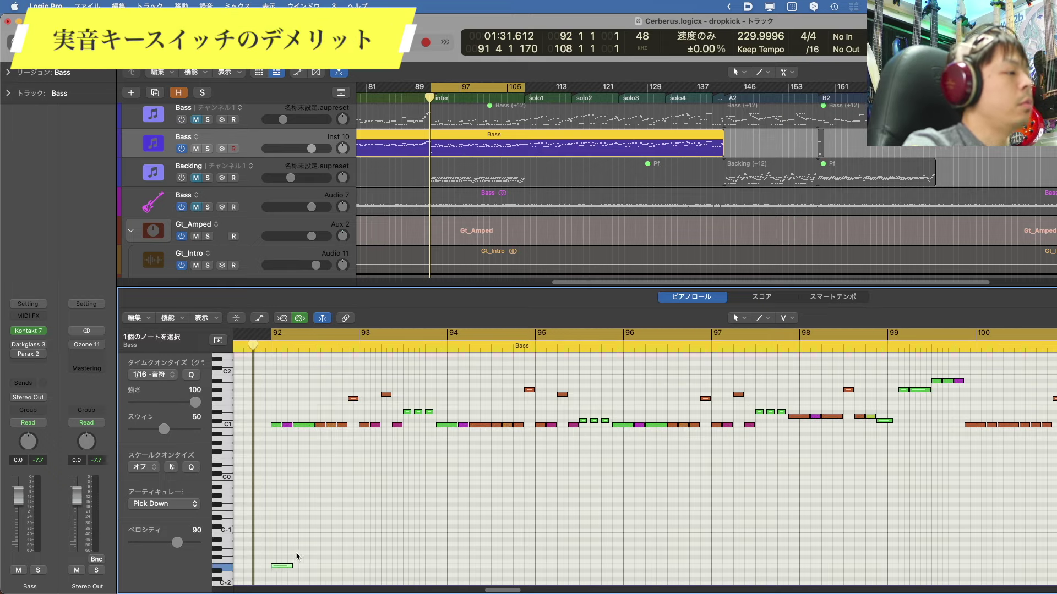
key(super+z)
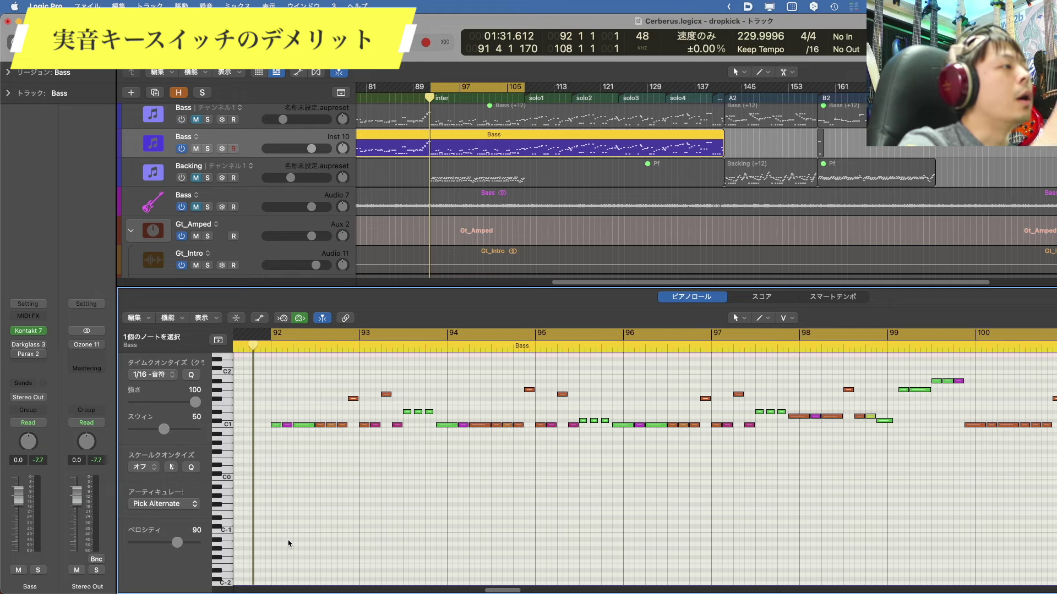
- Try transposing the Bass region through its region parameters, and undo the change
click(31, 75)
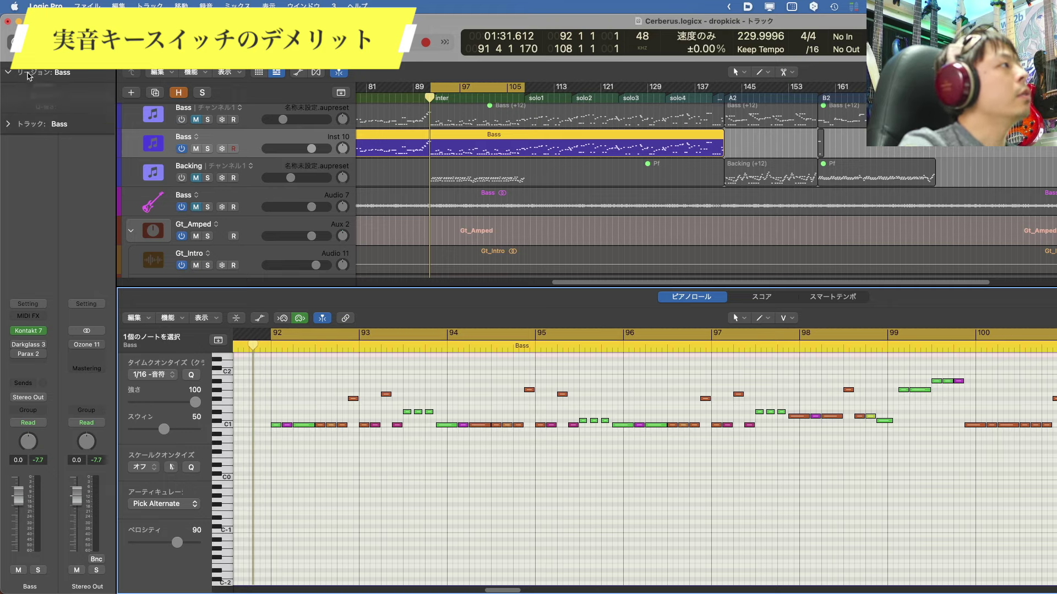
drag(94, 129, 98, 115)
key(super+z)
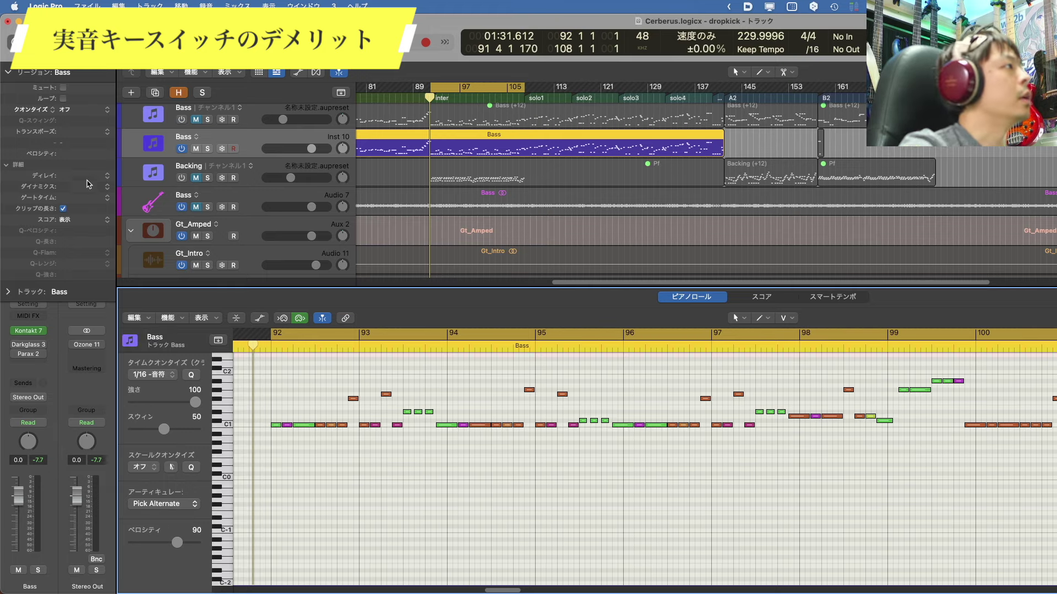
click(16, 71)
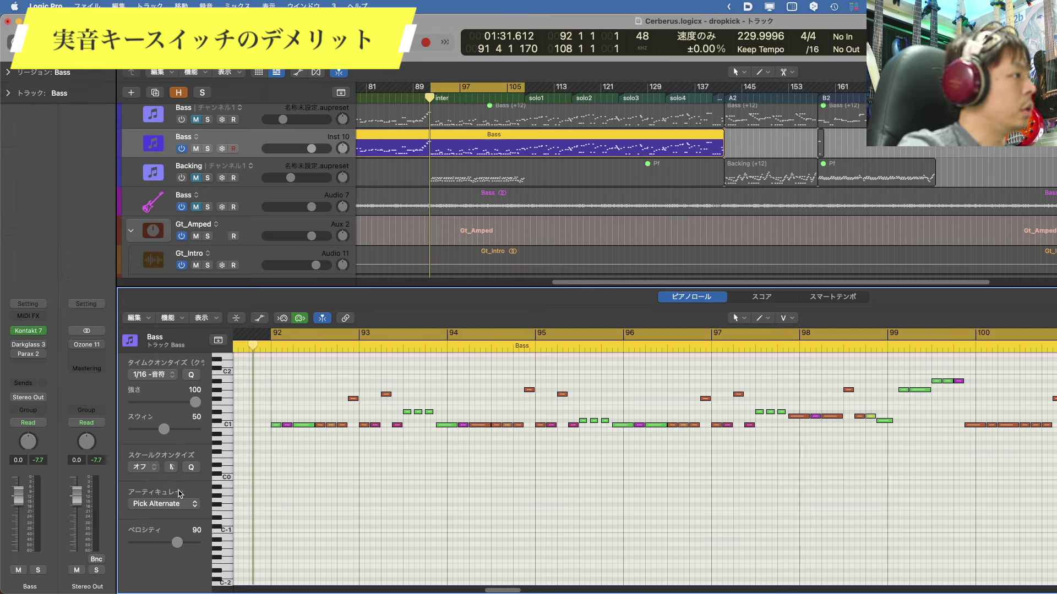
- Review the full list of note articulations down to the Force String entries, keeping Pick Alternate selected
click(191, 502)
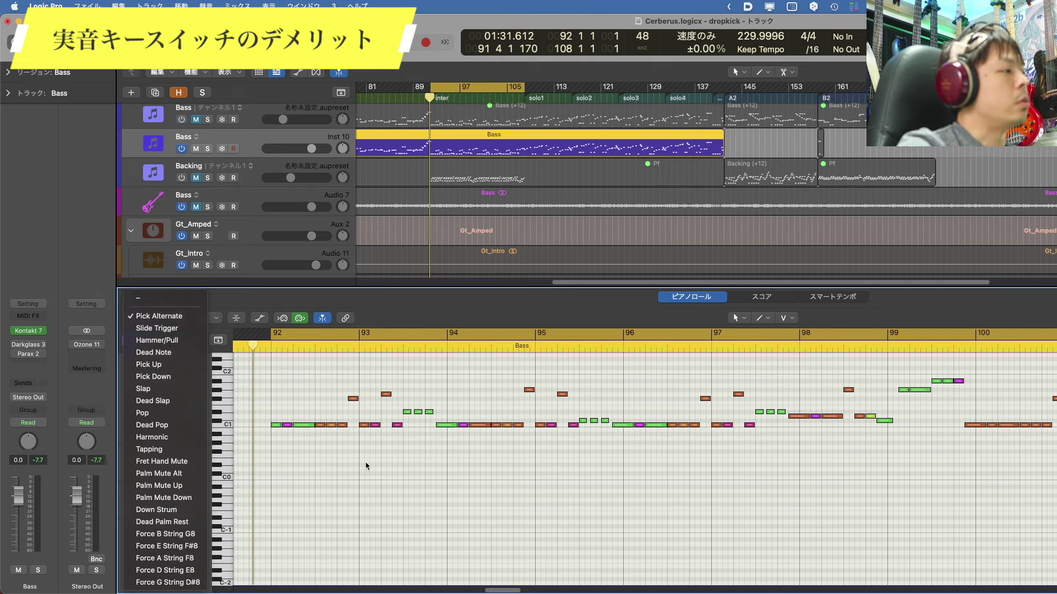
click(387, 468)
scroll(393, 469, right, 1)
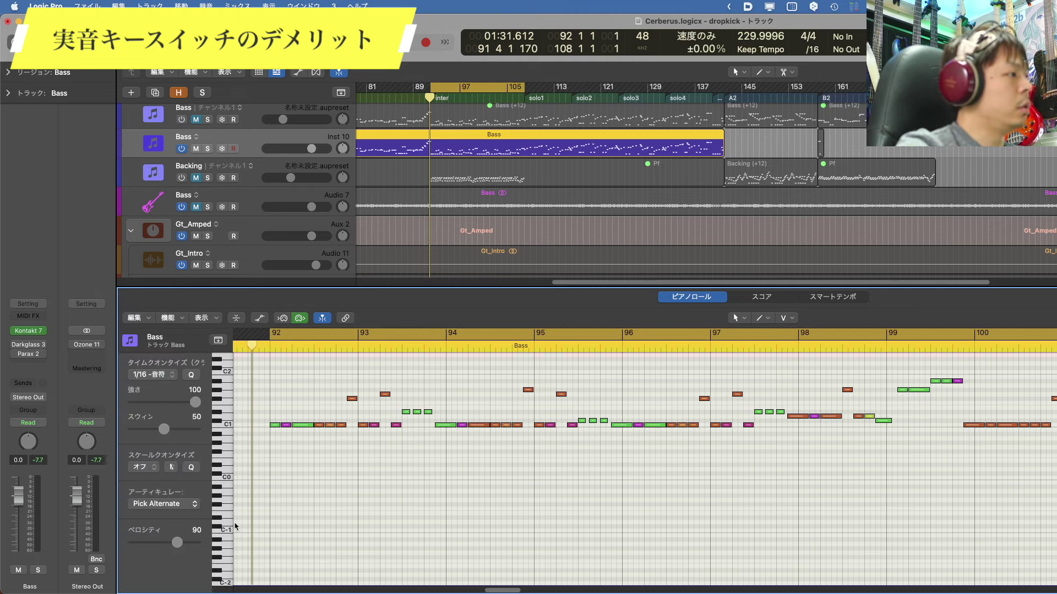
click(186, 505)
mouse_move(174, 593)
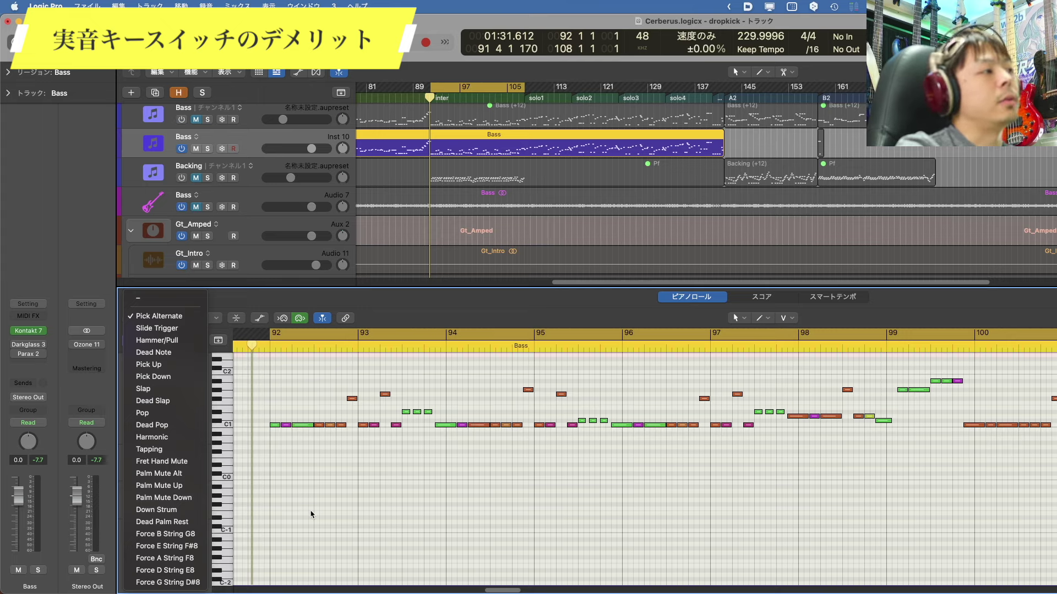
click(362, 501)
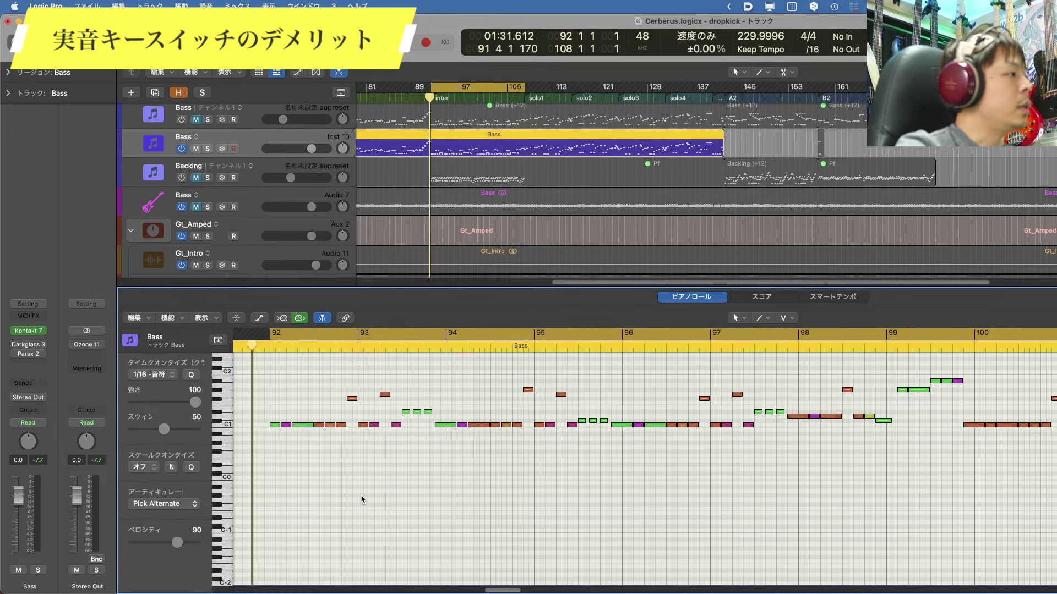
click(189, 506)
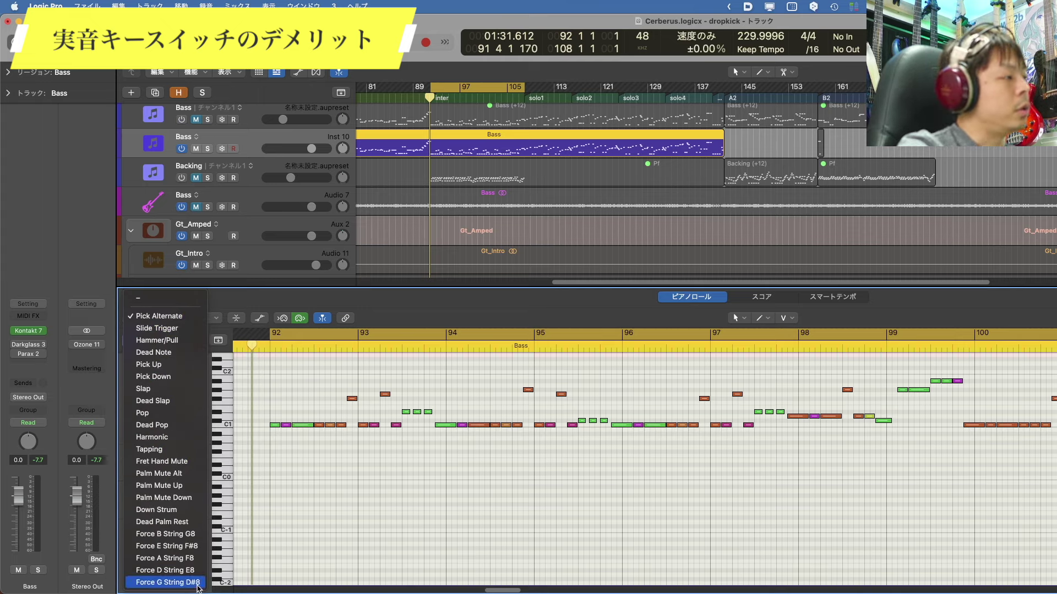
click(271, 554)
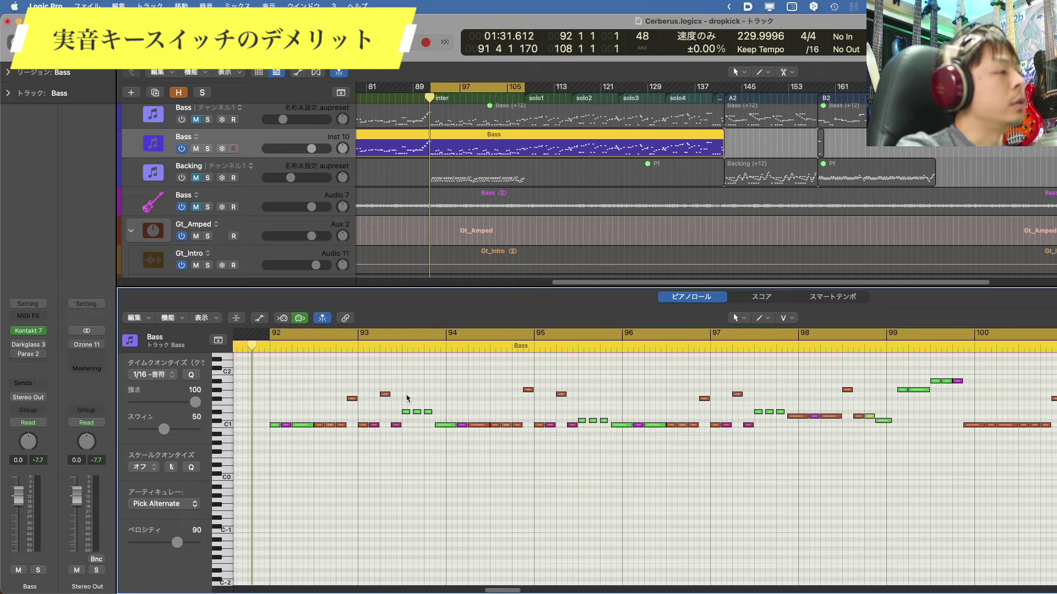
- Play the bass part from bar 92 and examine the three short notes in bar 93
scroll(399, 400, up, 3)
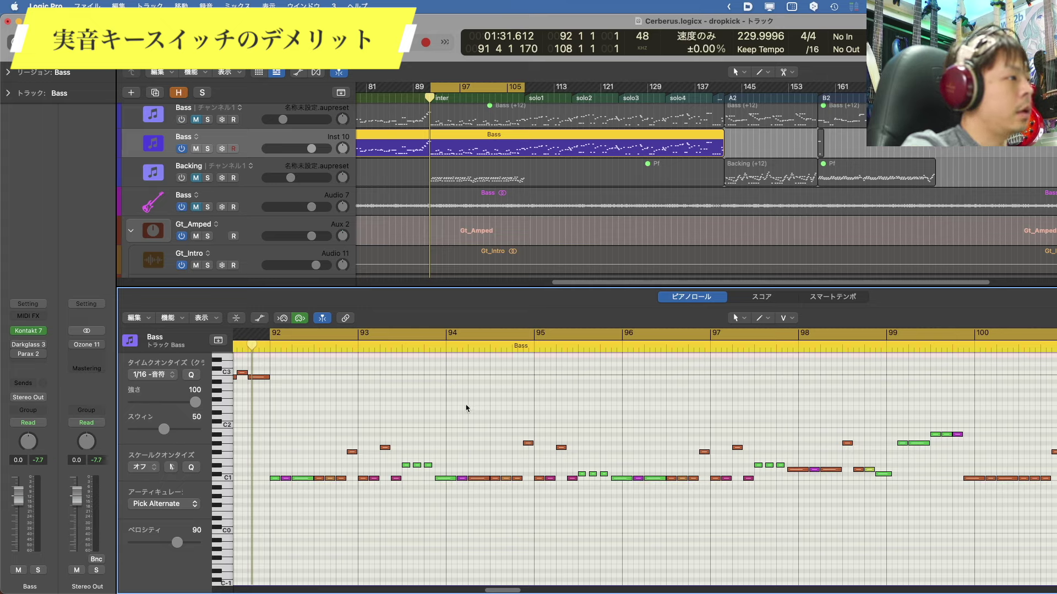
key(space)
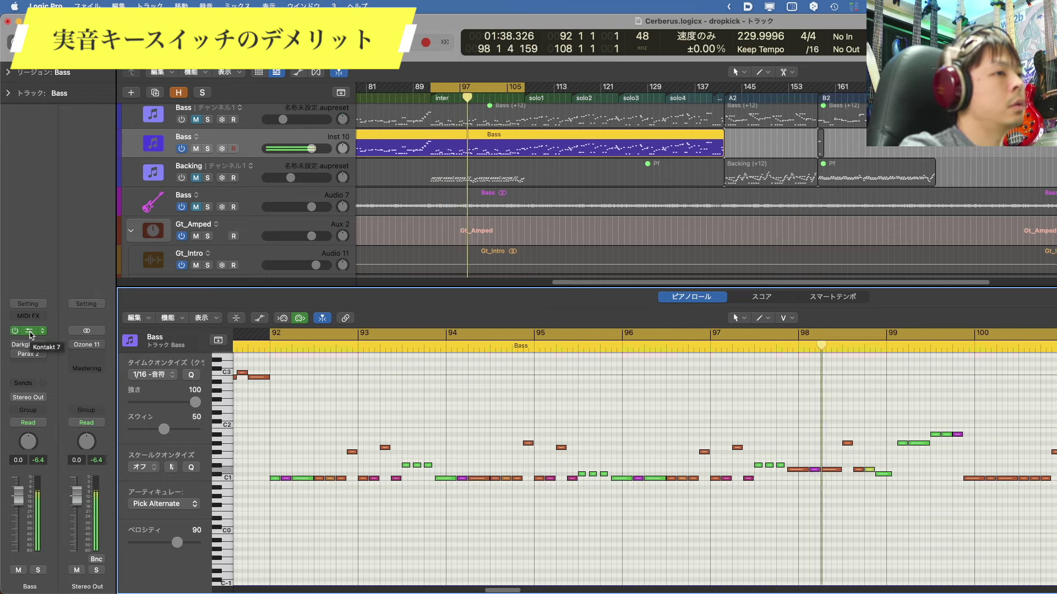
key(space)
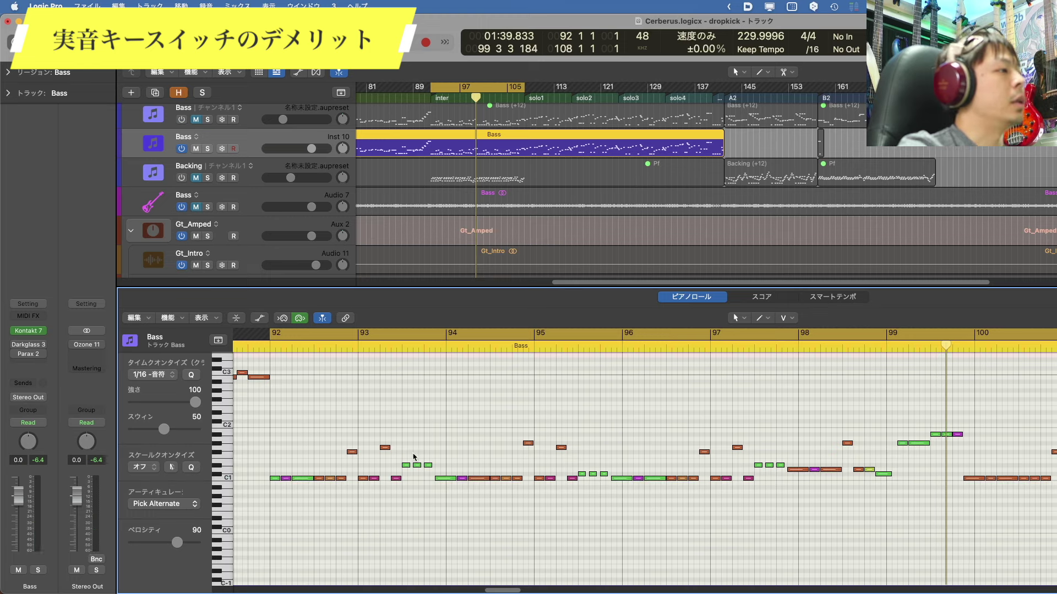
drag(400, 454, 431, 470)
click(410, 456)
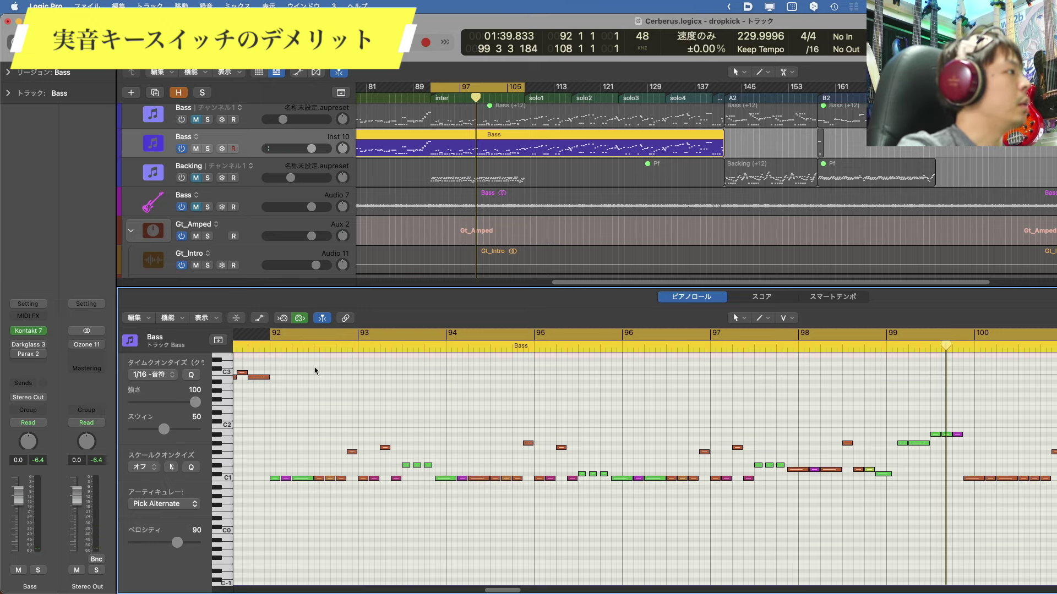
- Check the Bass track's Kontakt 7 instrument window, close it, and enable the Parax 2 plug-in on the track
click(28, 331)
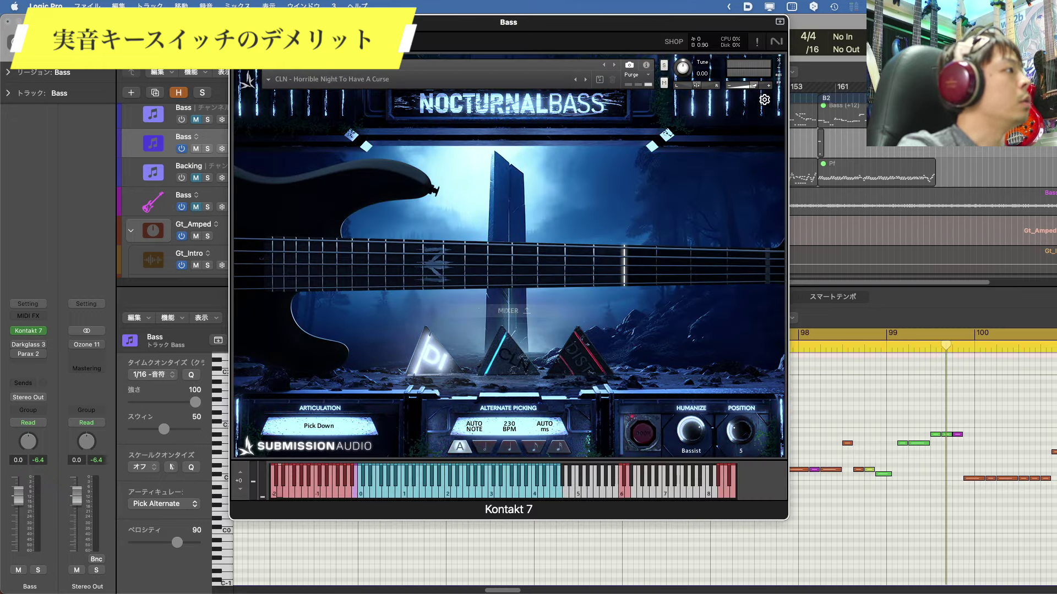
click(238, 22)
click(14, 355)
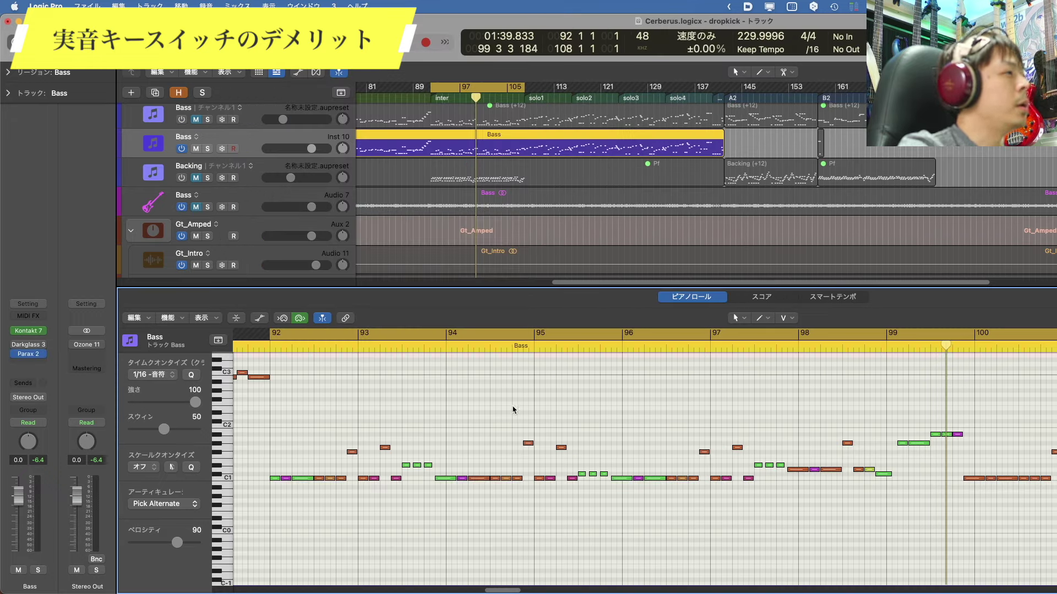
- Play the song from bar 92 with no region selected, briefly raising the Bass instrument track's volume to 3.6 before returning it to 0.0
click(432, 237)
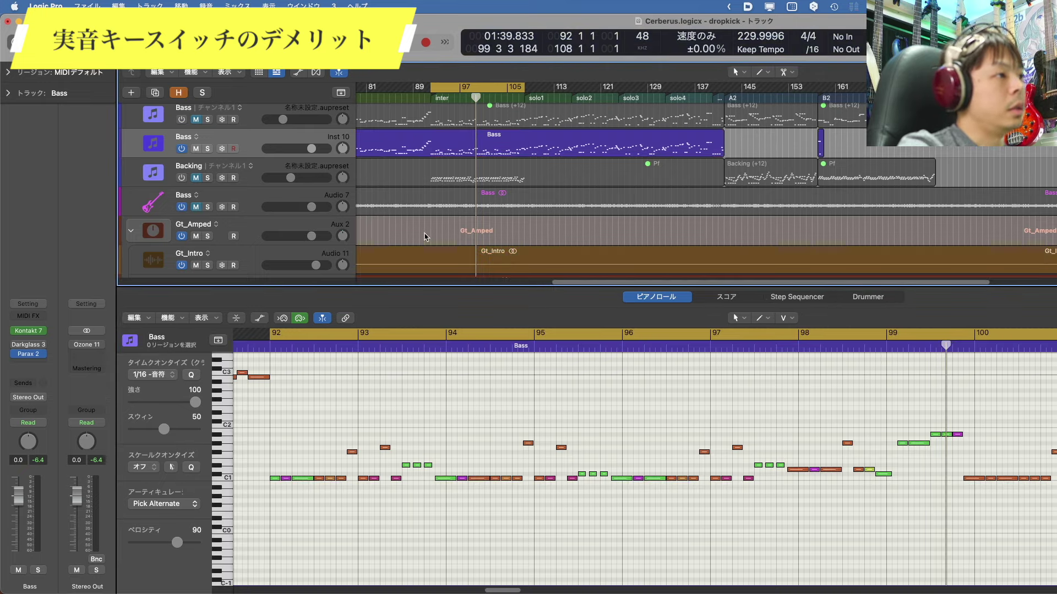
key(space)
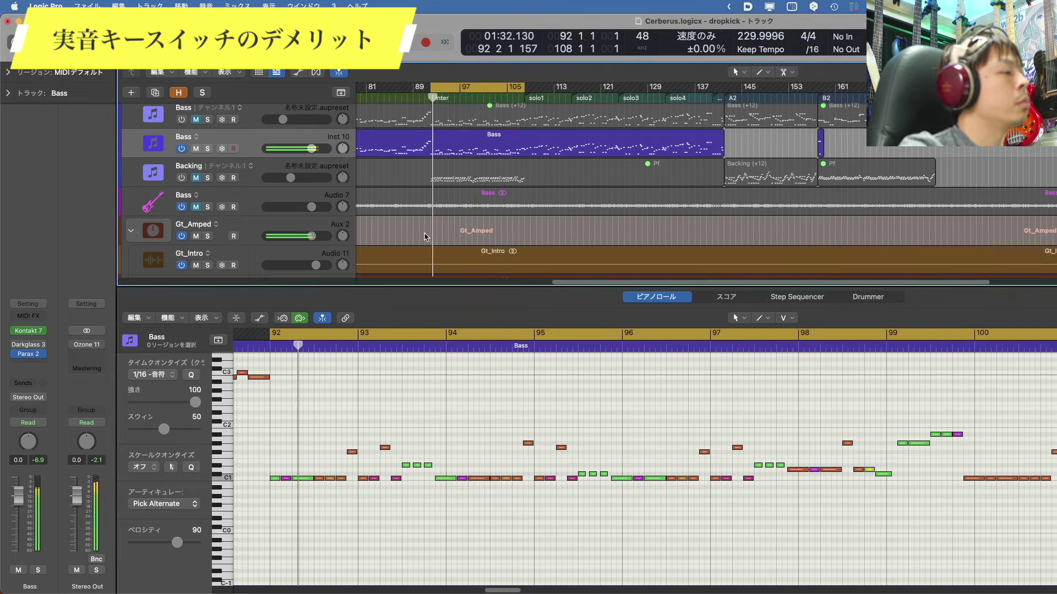
drag(311, 149, 320, 149)
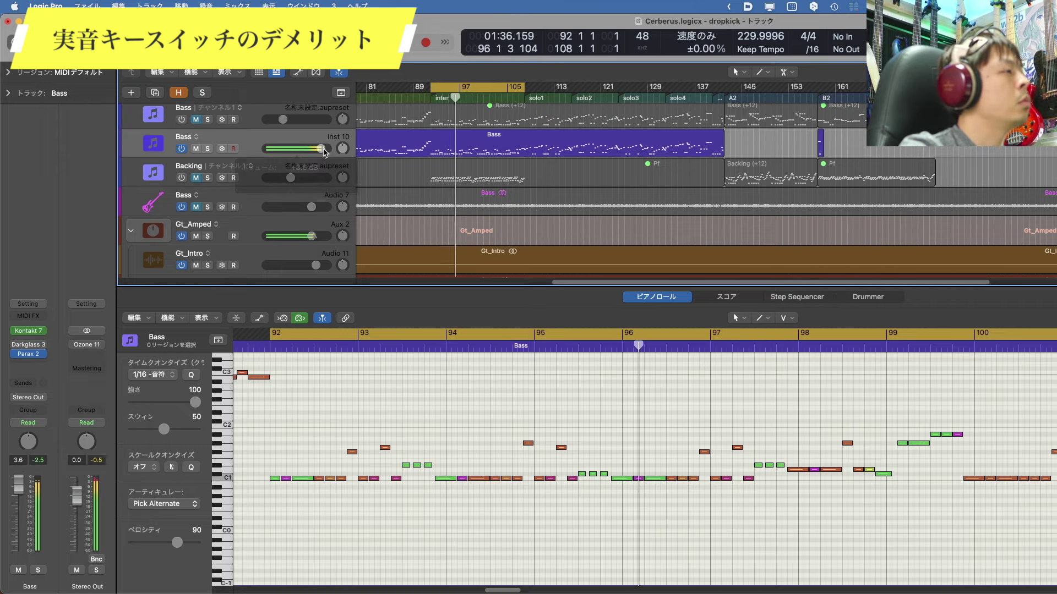
drag(320, 149, 311, 148)
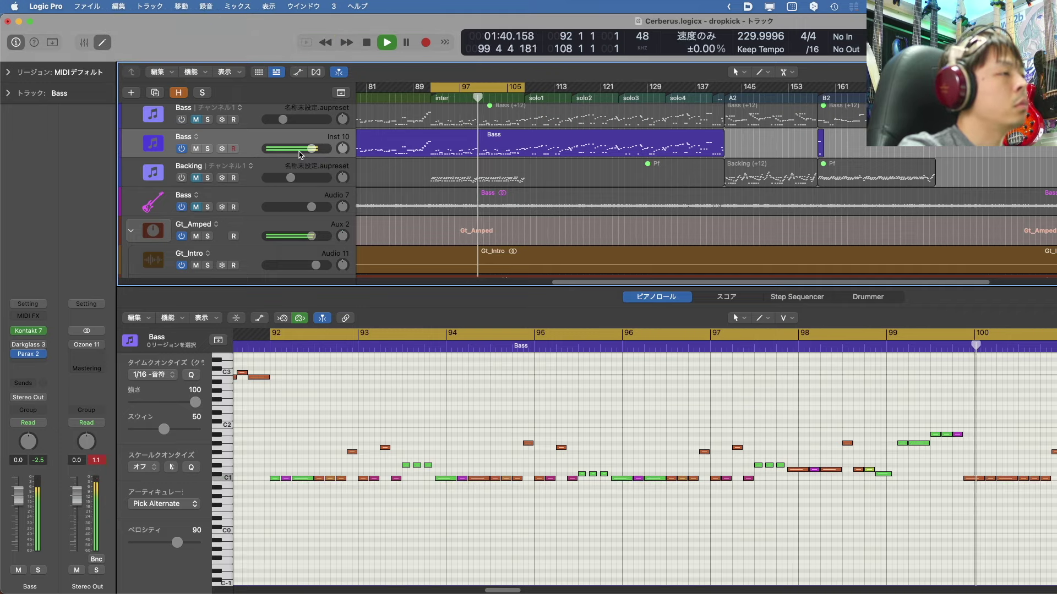